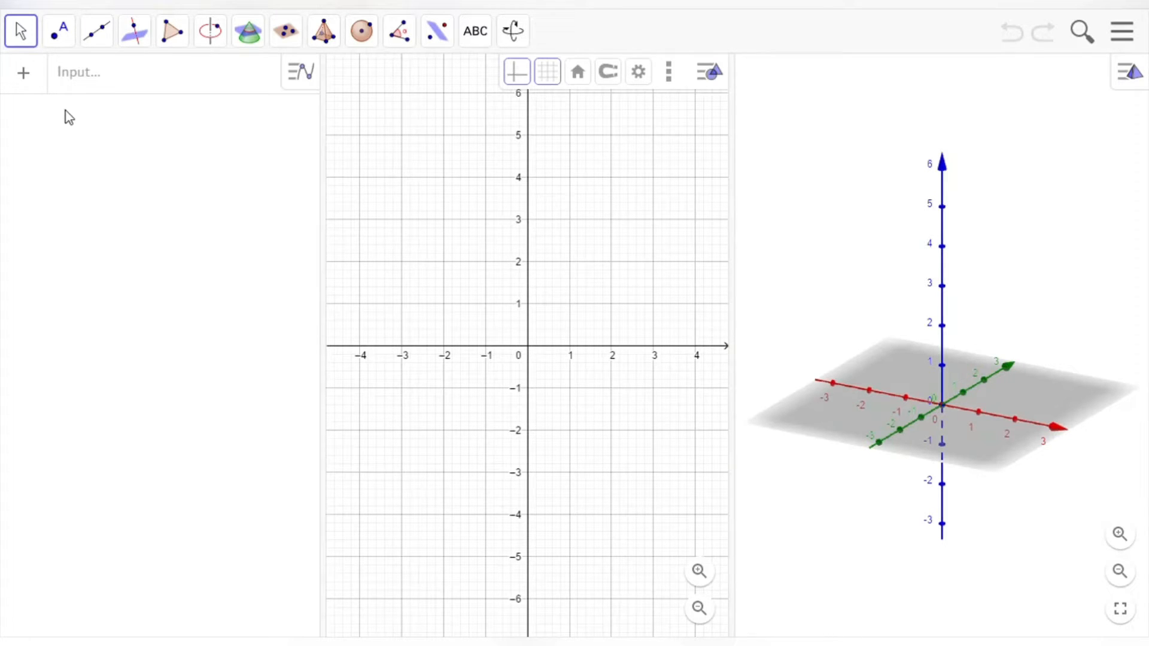
# Step: Enter points A=(0,0,0), B=(w,0,0), D=(0,l,0) and C=(w,l,0), accepting the auto-created sliders w and l
pyautogui.click(122, 78)
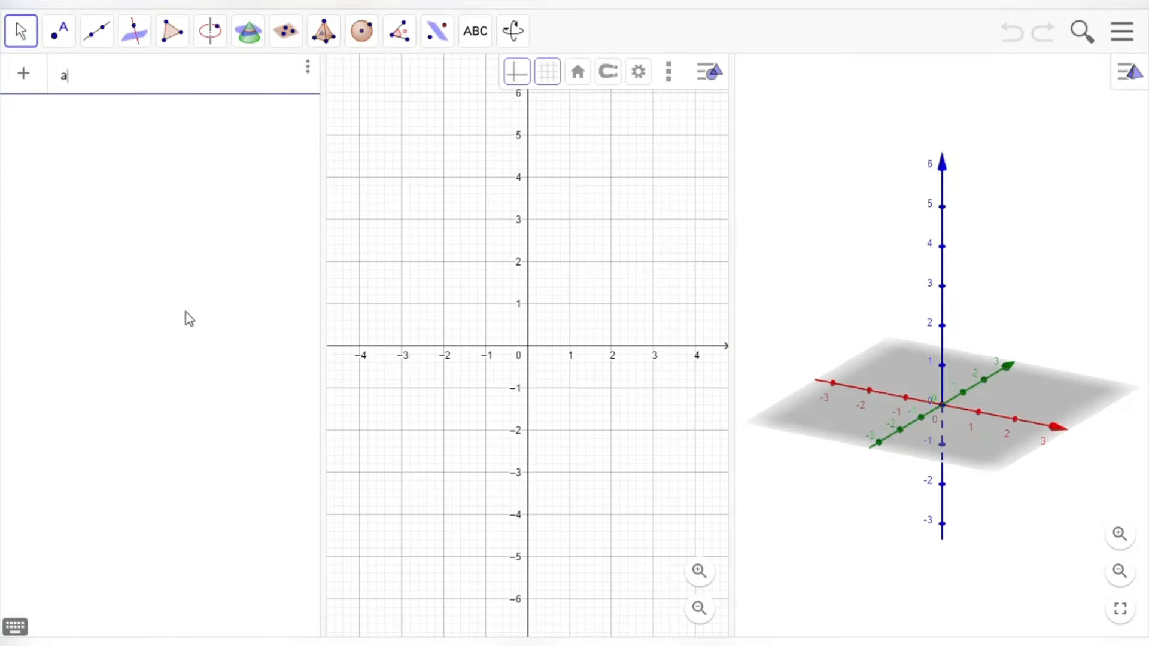
pyautogui.write('A = (0, 0, 0')
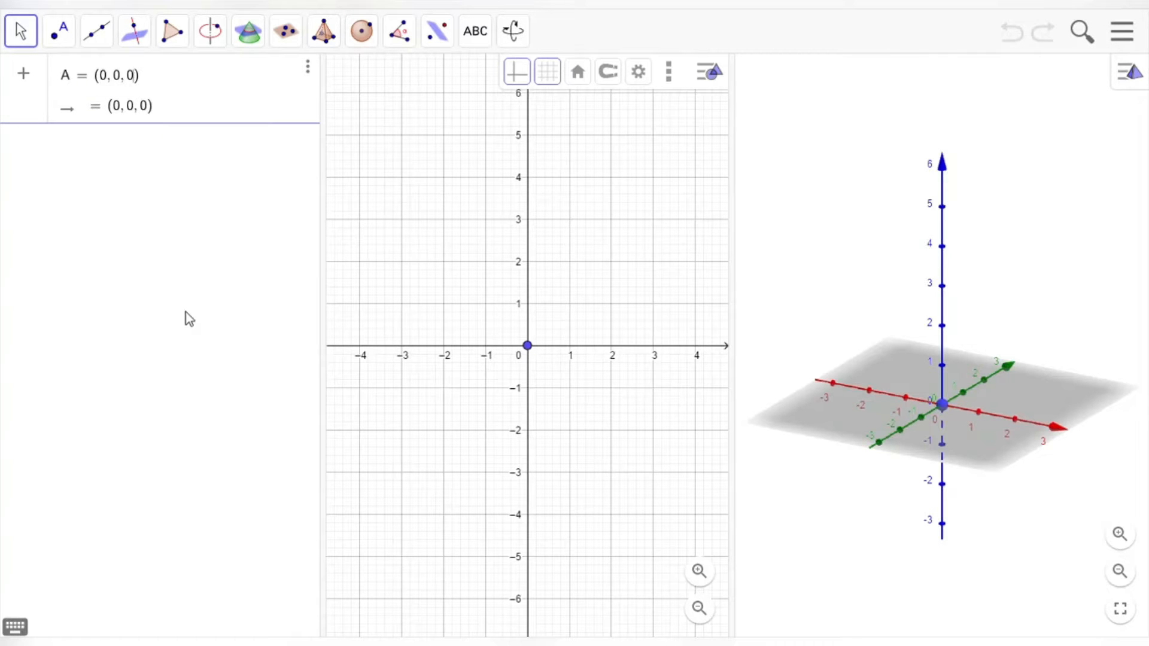
pyautogui.press('Return')
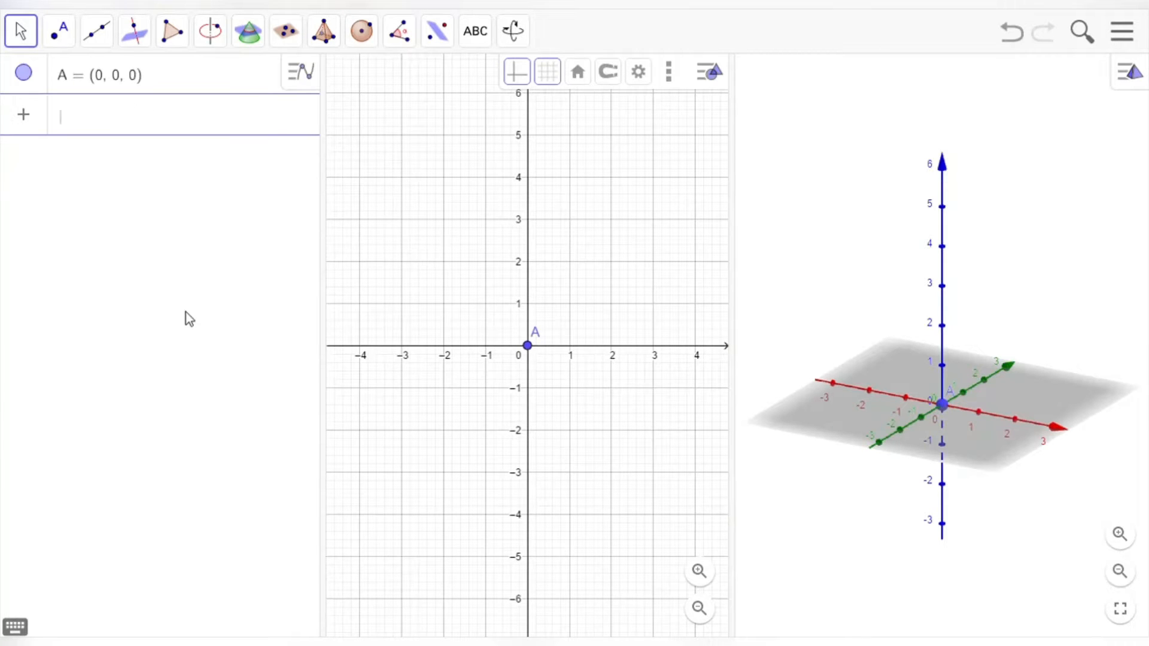
pyautogui.write('B = (')
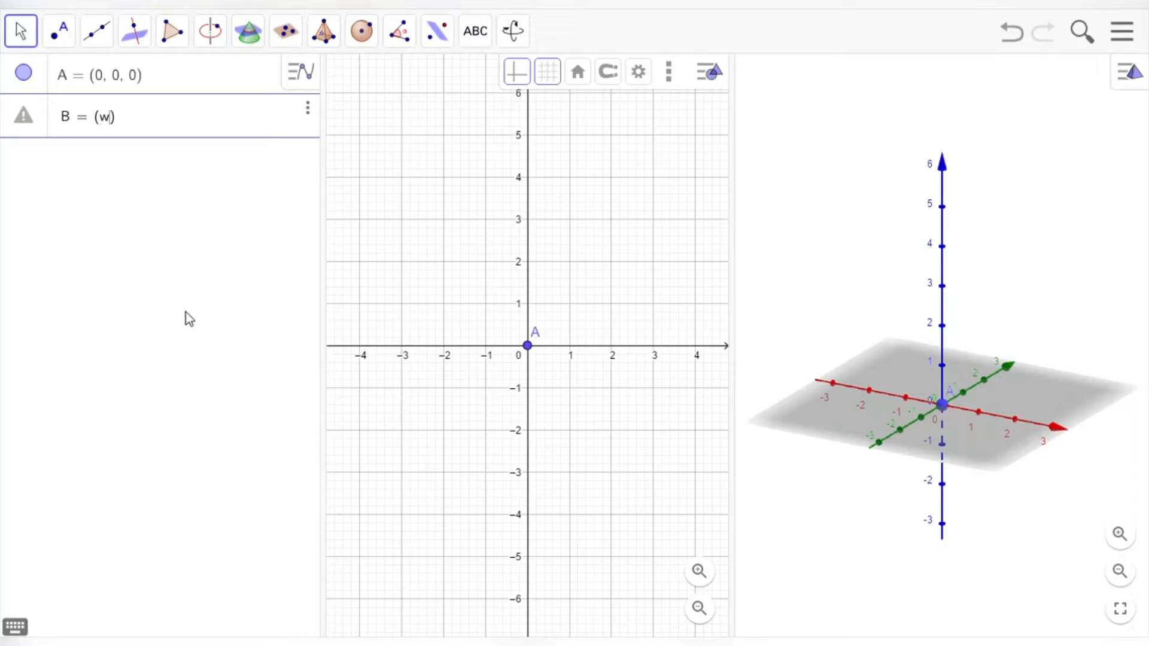
pyautogui.write('w, 0, 0')
pyautogui.press('Return')
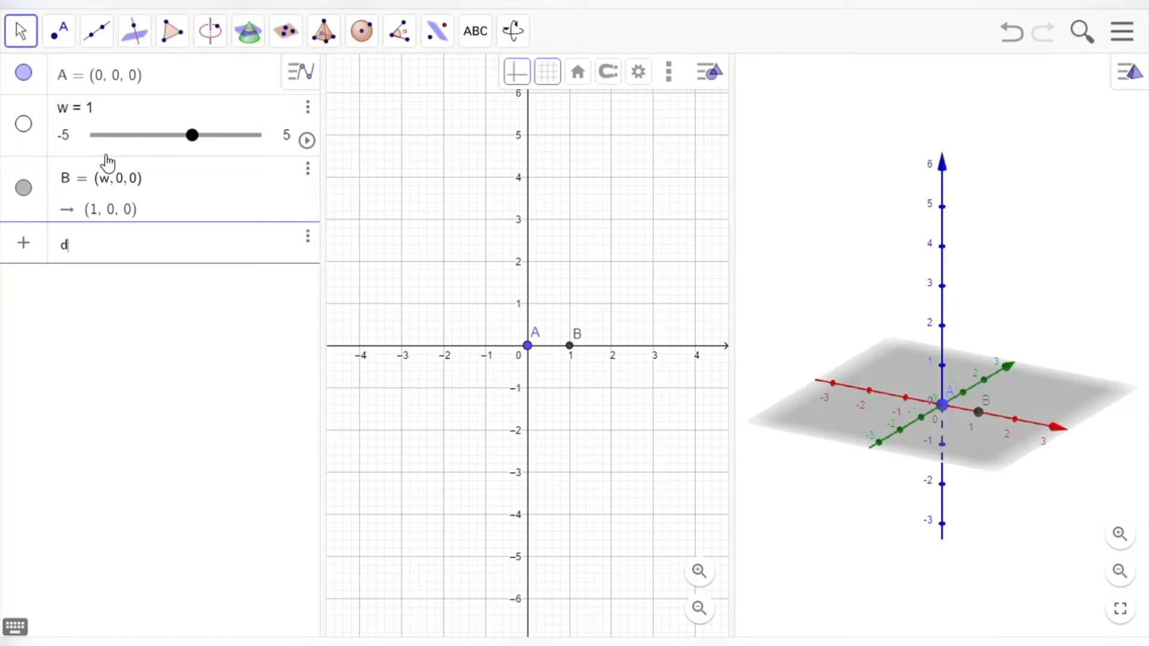
pyautogui.write('D = (0, L')
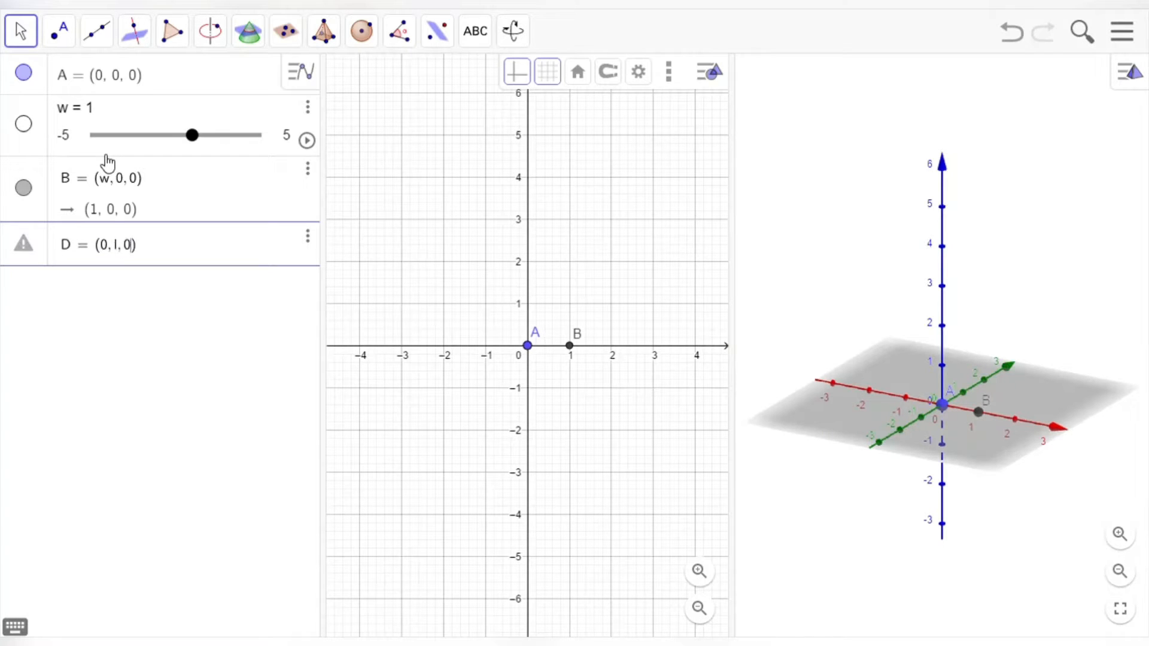
pyautogui.press('Return')
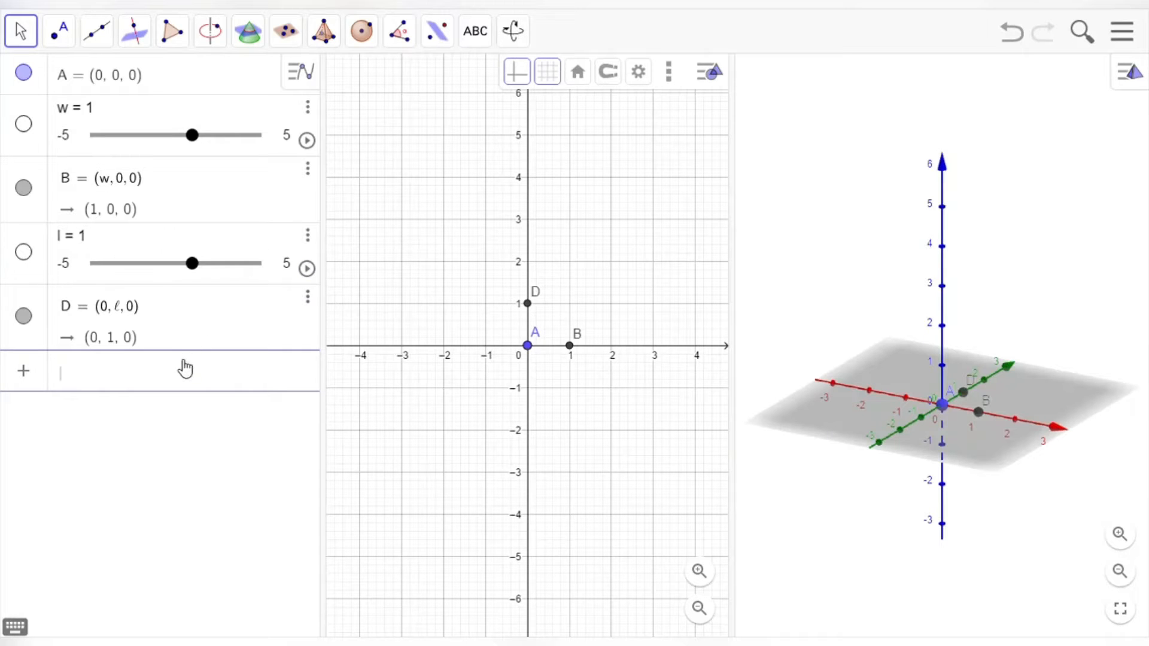
pyautogui.write('C = (w')
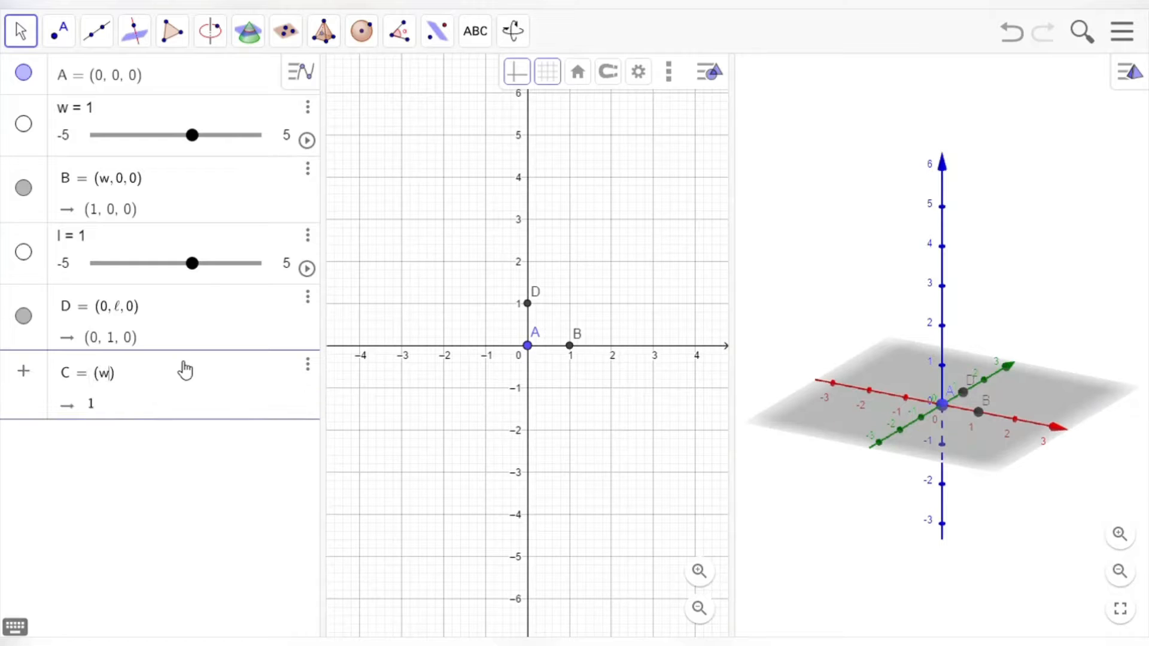
pyautogui.write(',l,0')
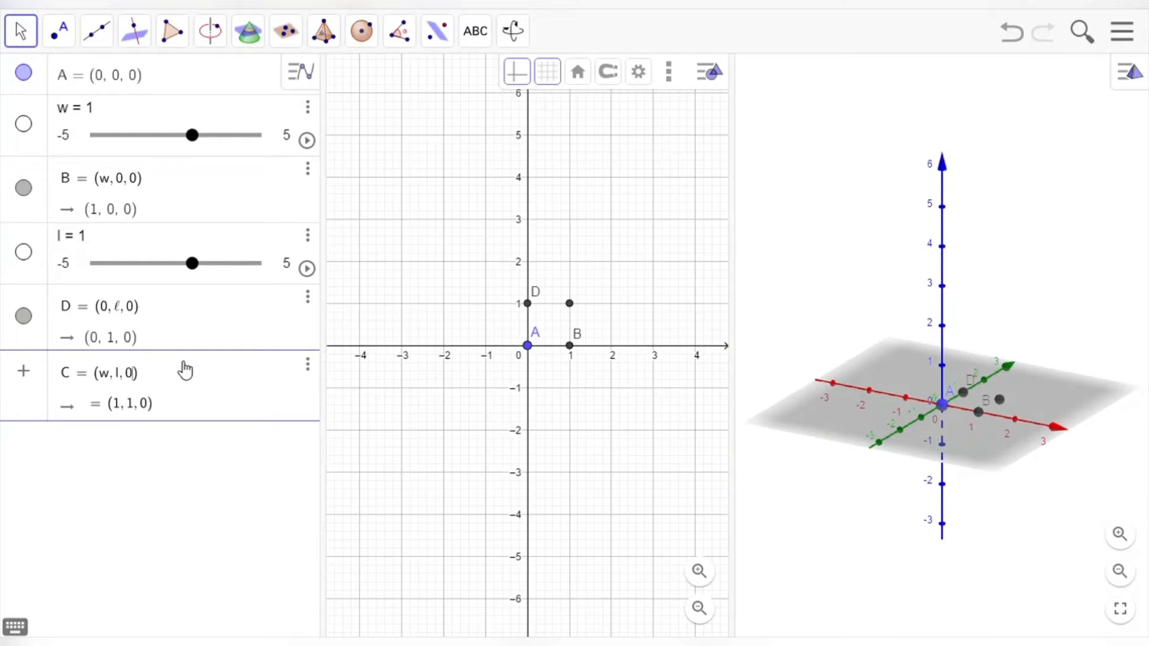
pyautogui.press('Return')
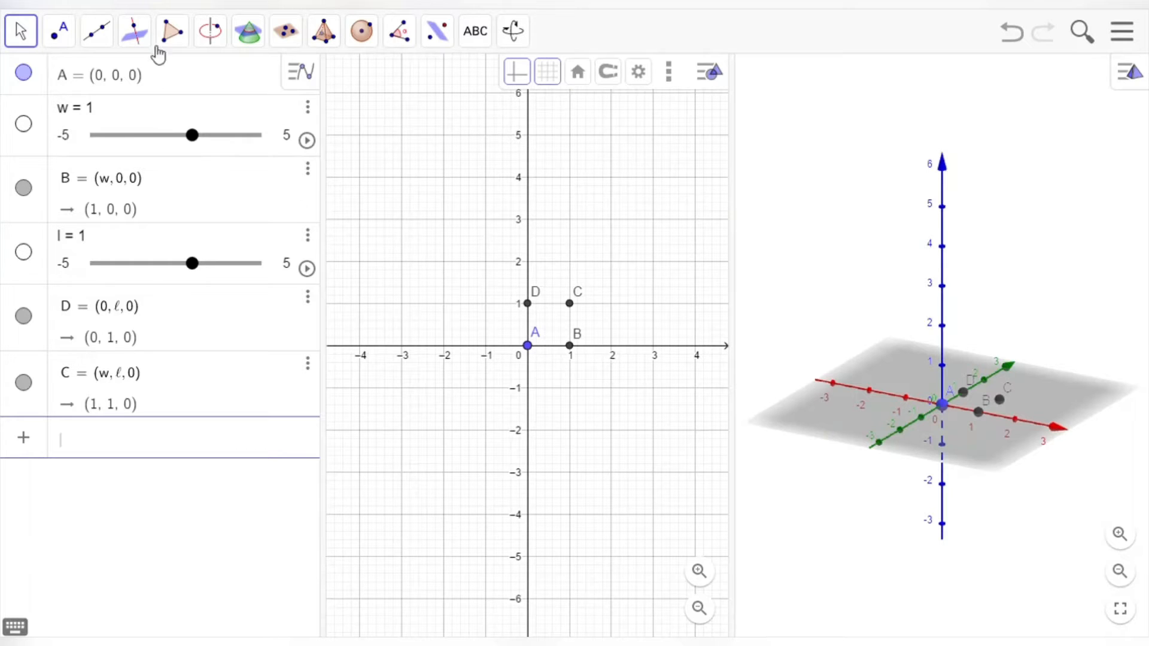
# Step: Draw polygon q1 through vertices A, B, C and D, closing it back at A
pyautogui.click(186, 42)
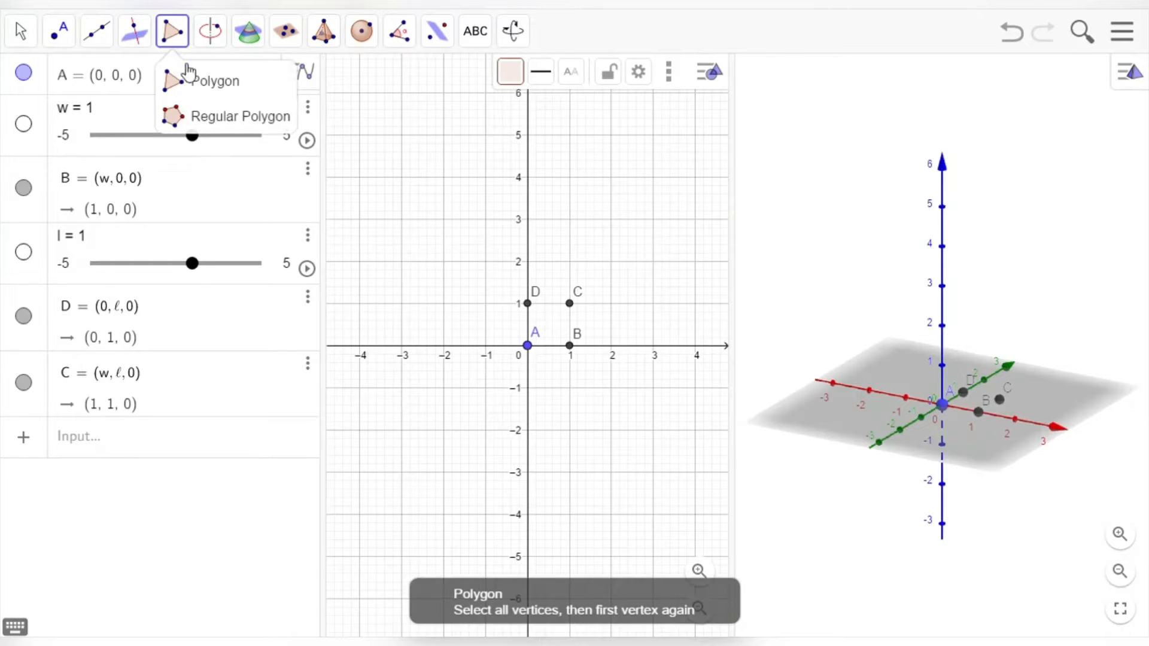
pyautogui.click(232, 85)
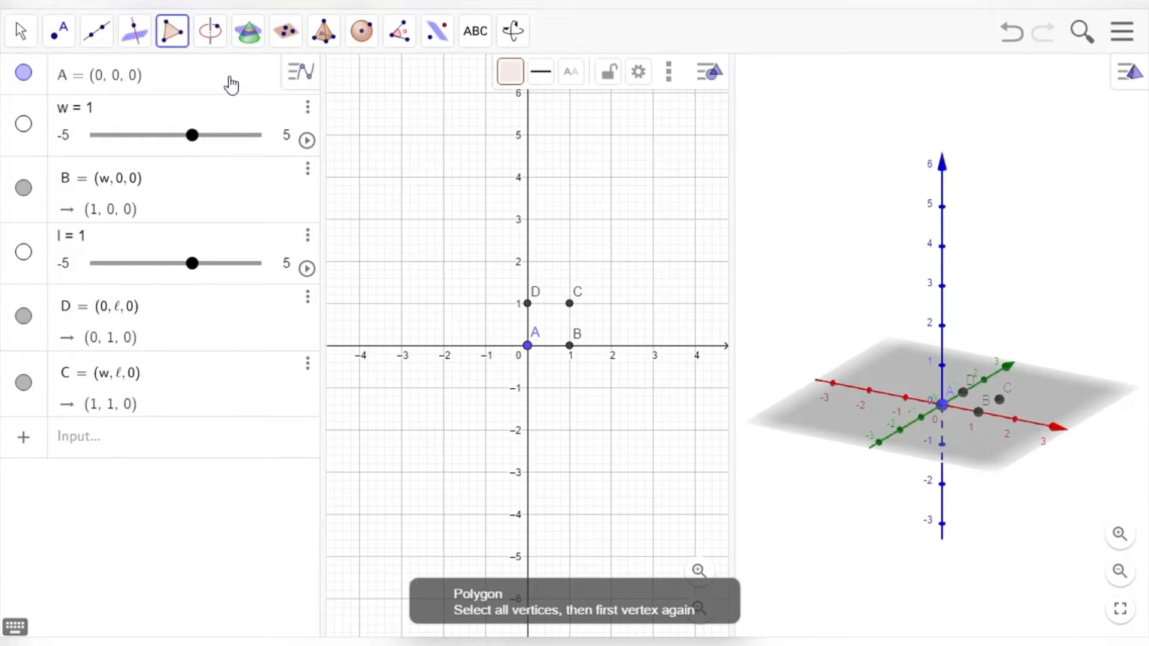
pyautogui.click(528, 346)
pyautogui.click(571, 347)
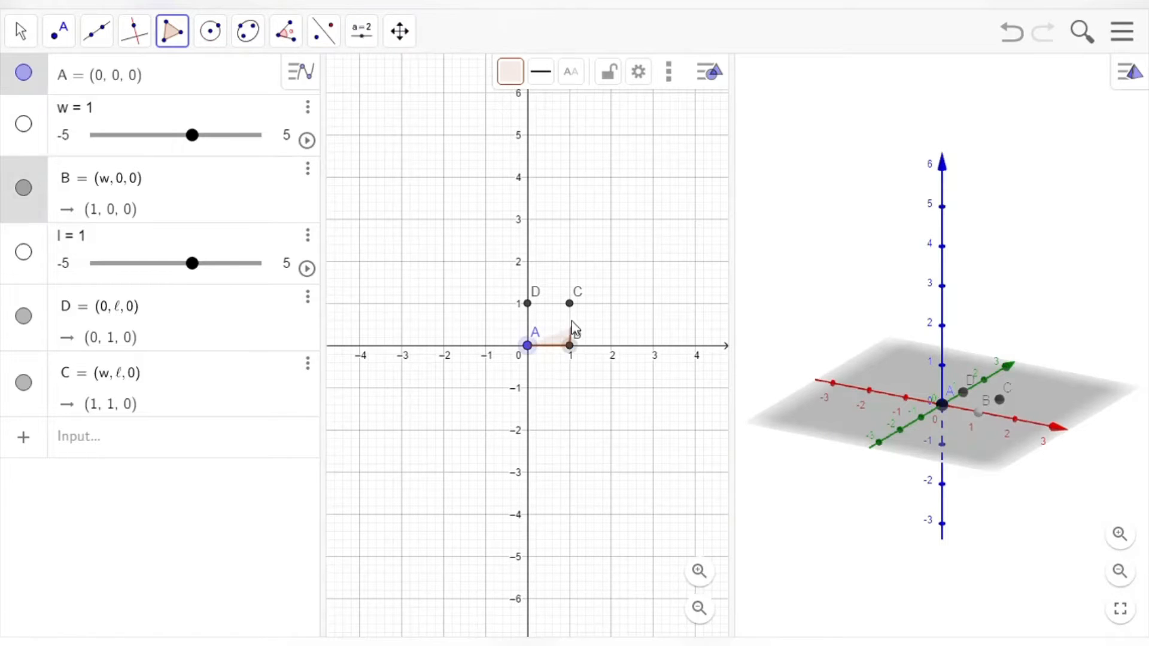
pyautogui.click(569, 304)
pyautogui.click(528, 305)
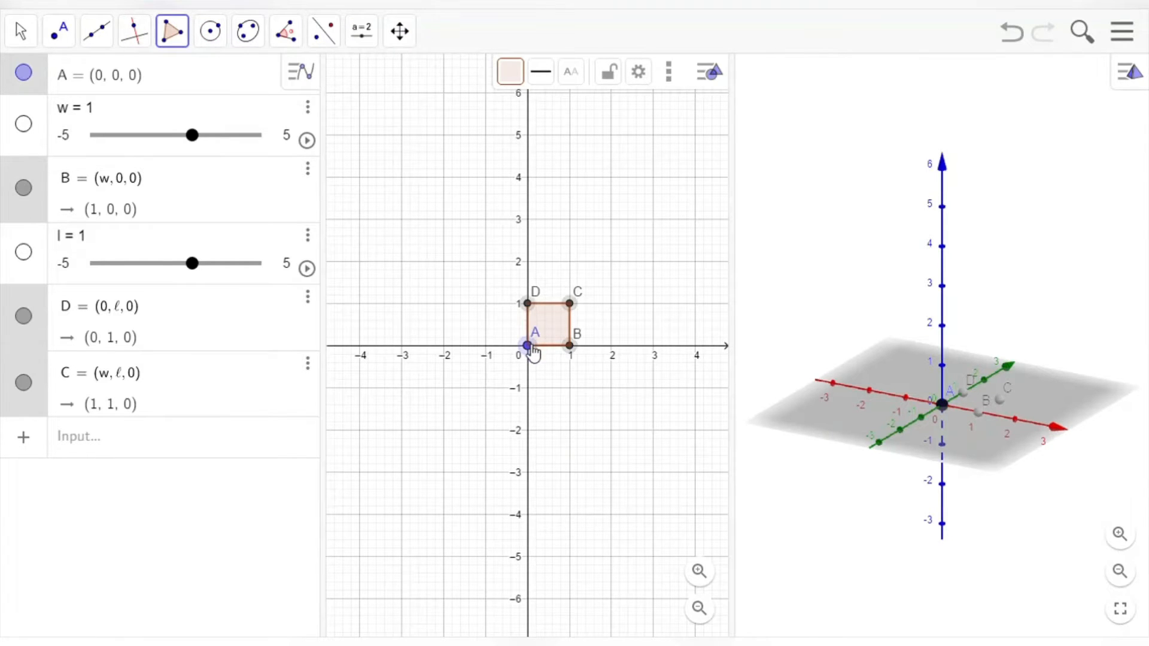
pyautogui.click(528, 346)
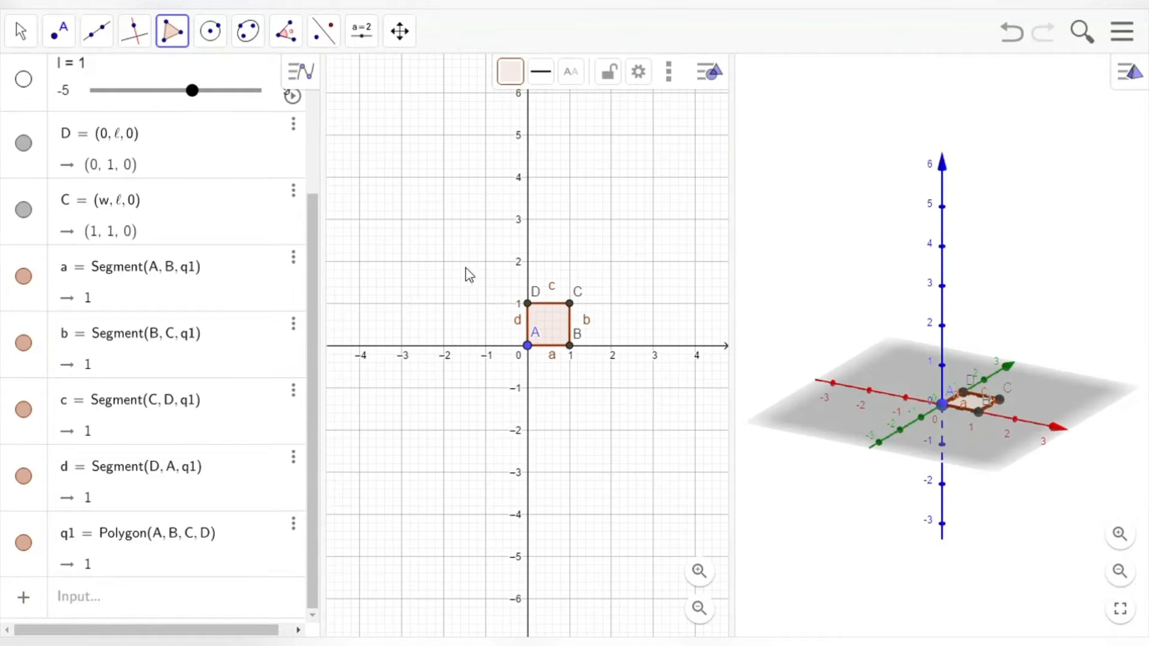
# Step: Drag the w and l sliders to test the rectangle, ending at w=-0.9 and l=2.4
pyautogui.moveTo(317, 446); pyautogui.dragTo(310, 172)
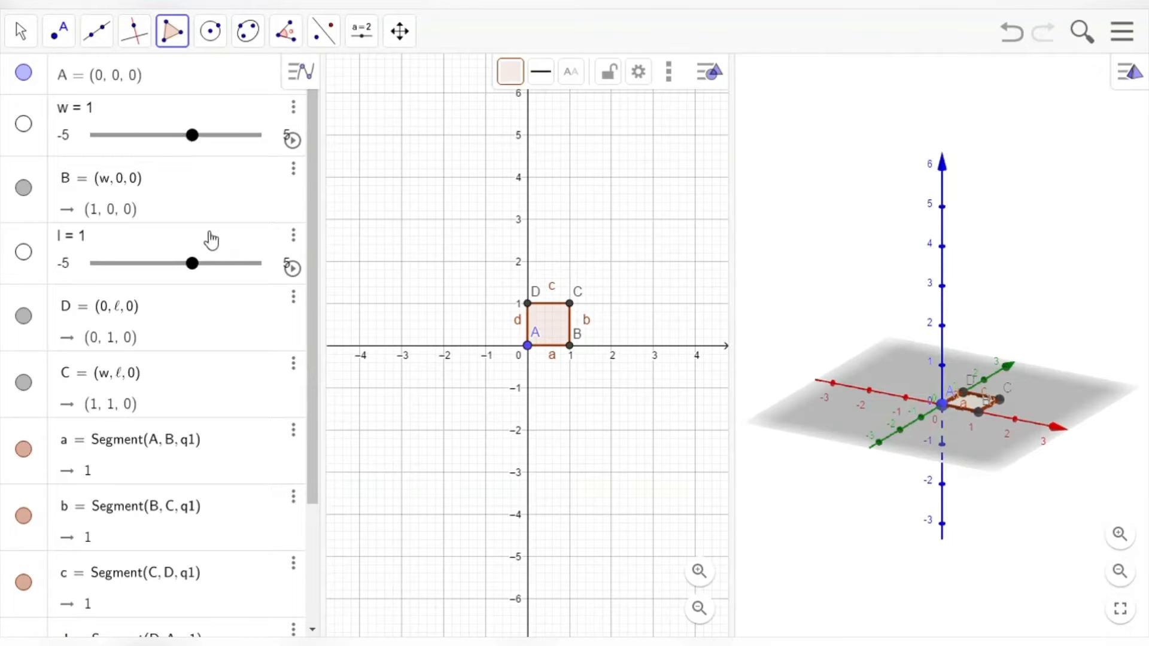
pyautogui.moveTo(195, 145); pyautogui.dragTo(162, 151)
pyautogui.moveTo(170, 275); pyautogui.dragTo(220, 269)
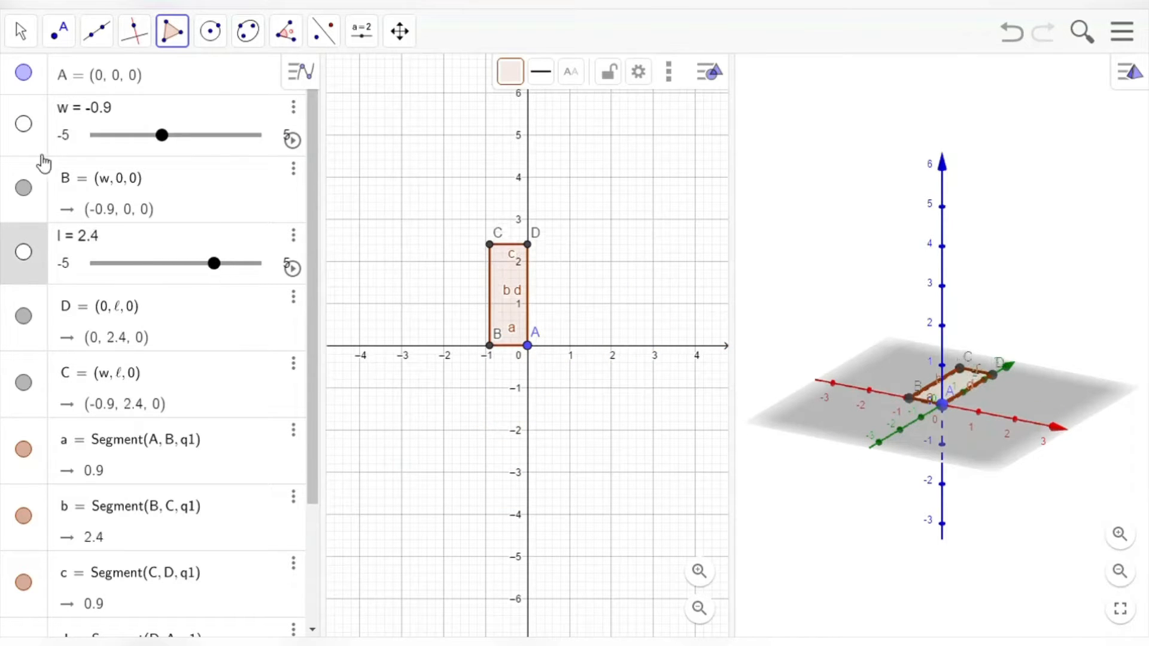
# Step: Limit the w slider to a range of 0 to 15
pyautogui.click(82, 143)
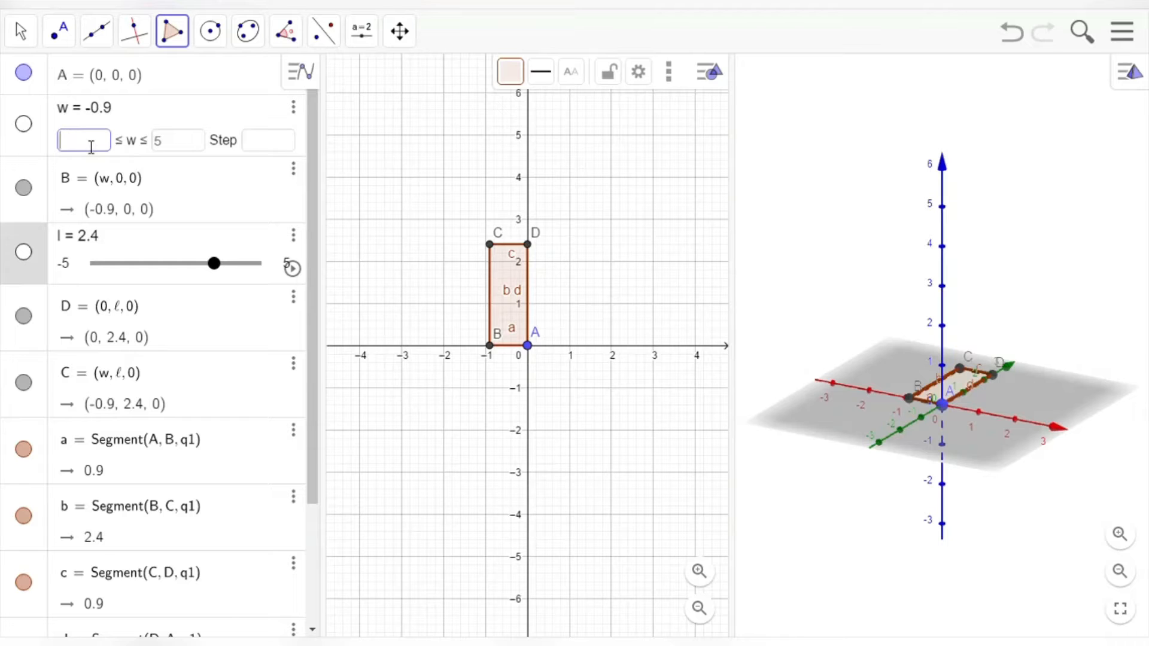
pyautogui.write('0')
pyautogui.click(202, 153)
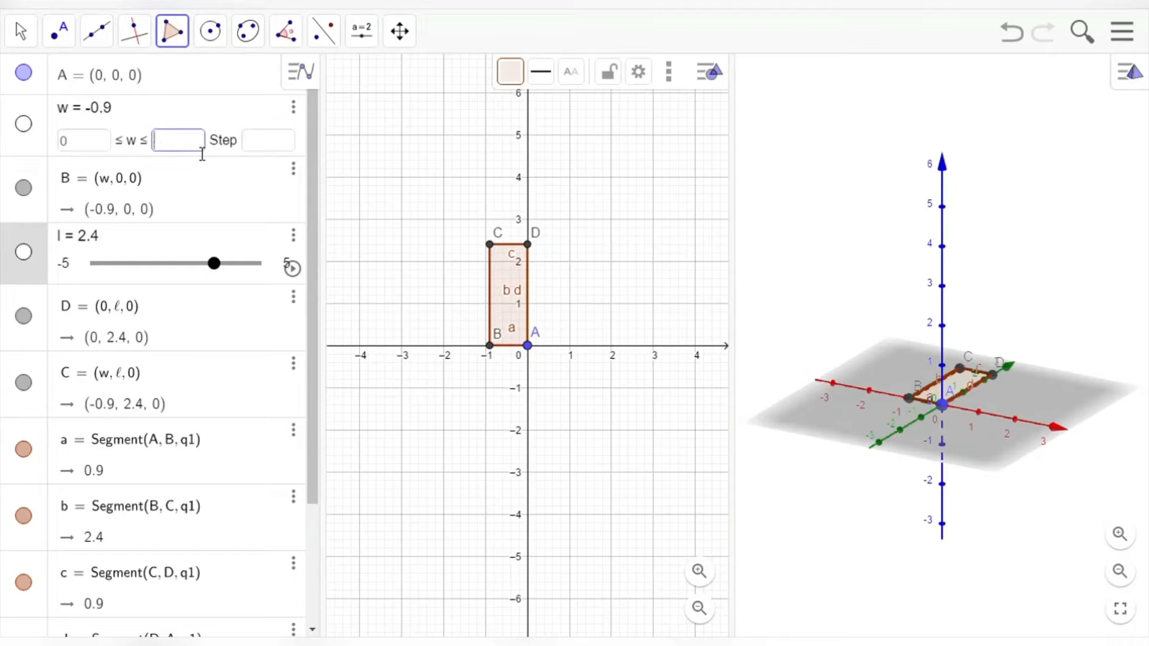
pyautogui.write('15')
pyautogui.click(278, 144)
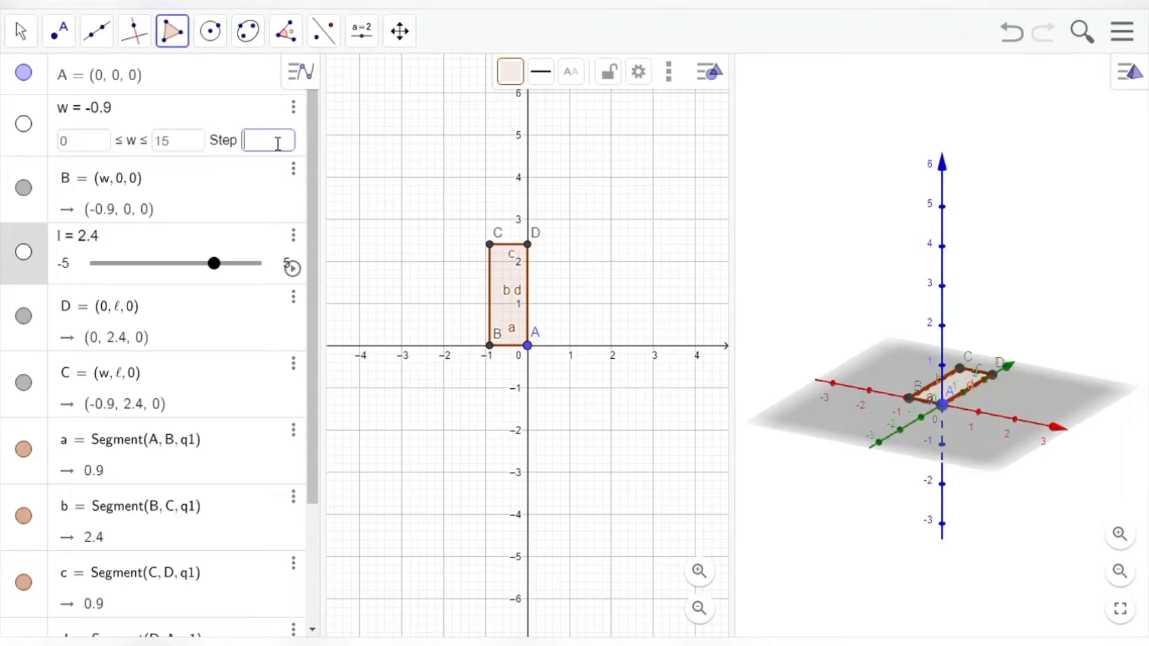
pyautogui.press('Return')
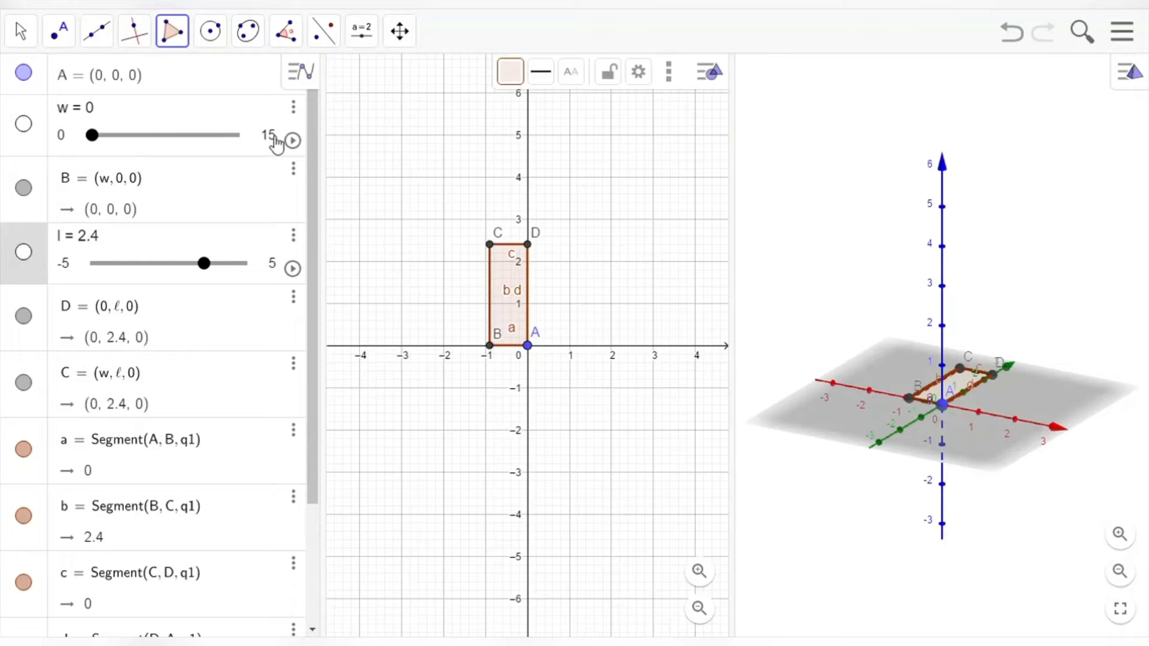
# Step: Limit the l slider to 0 to 15, then set both w and l to 10
pyautogui.click(71, 267)
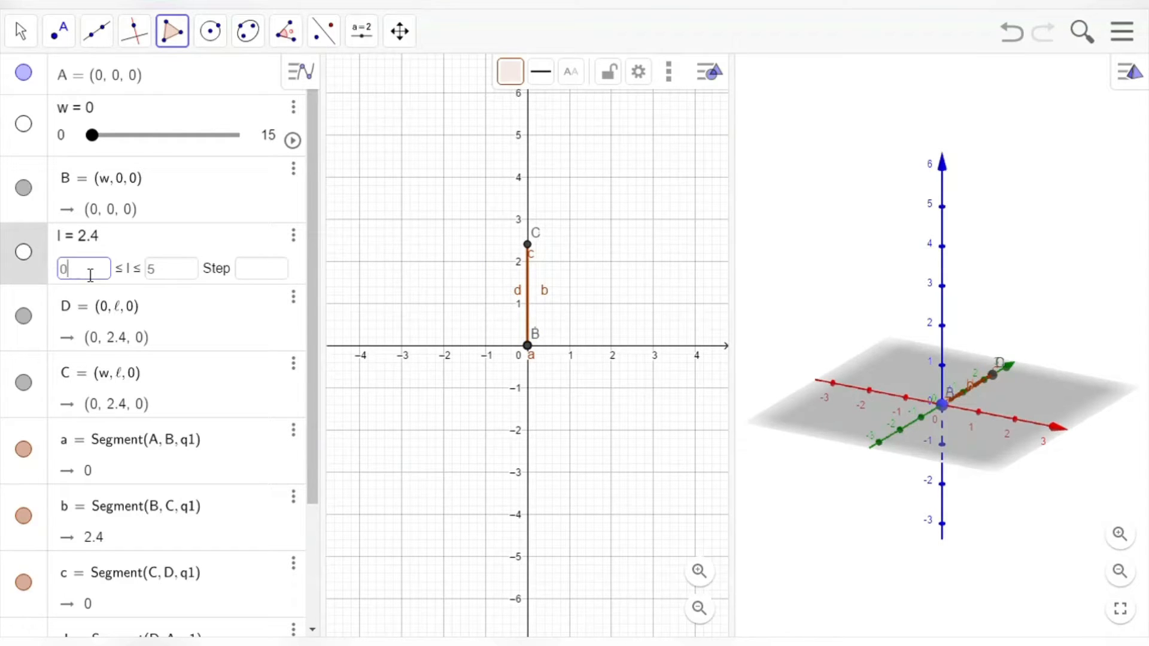
pyautogui.click(167, 275)
pyautogui.click(255, 281)
pyautogui.press('Return')
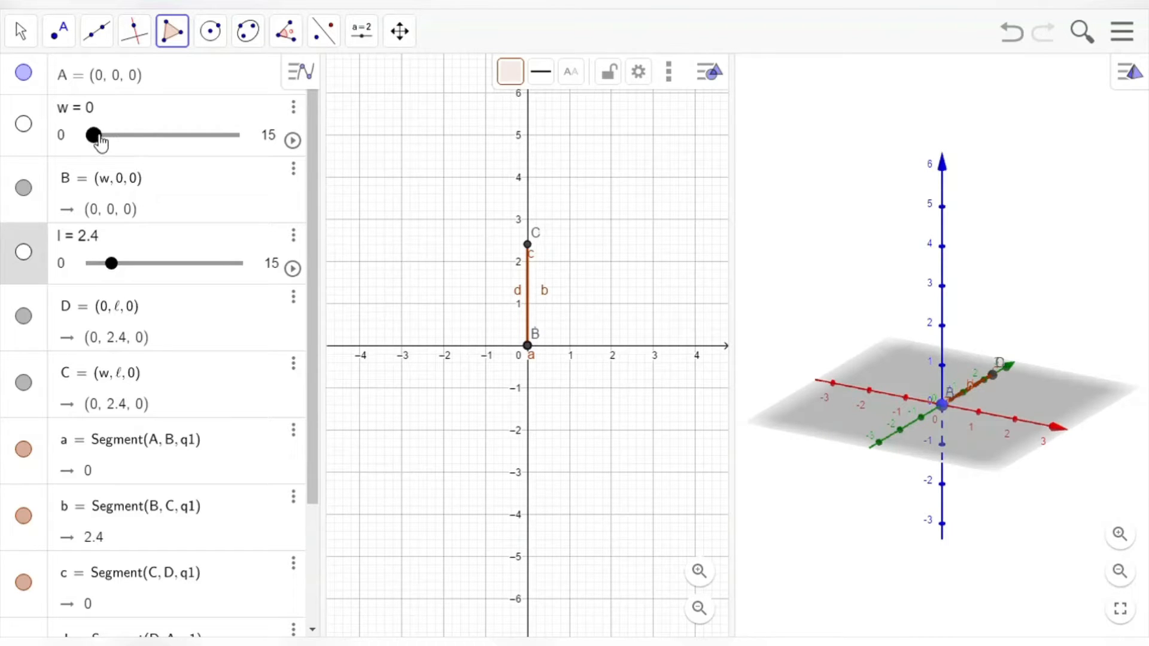
pyautogui.moveTo(100, 141); pyautogui.dragTo(190, 151)
pyautogui.moveTo(114, 267); pyautogui.dragTo(190, 264)
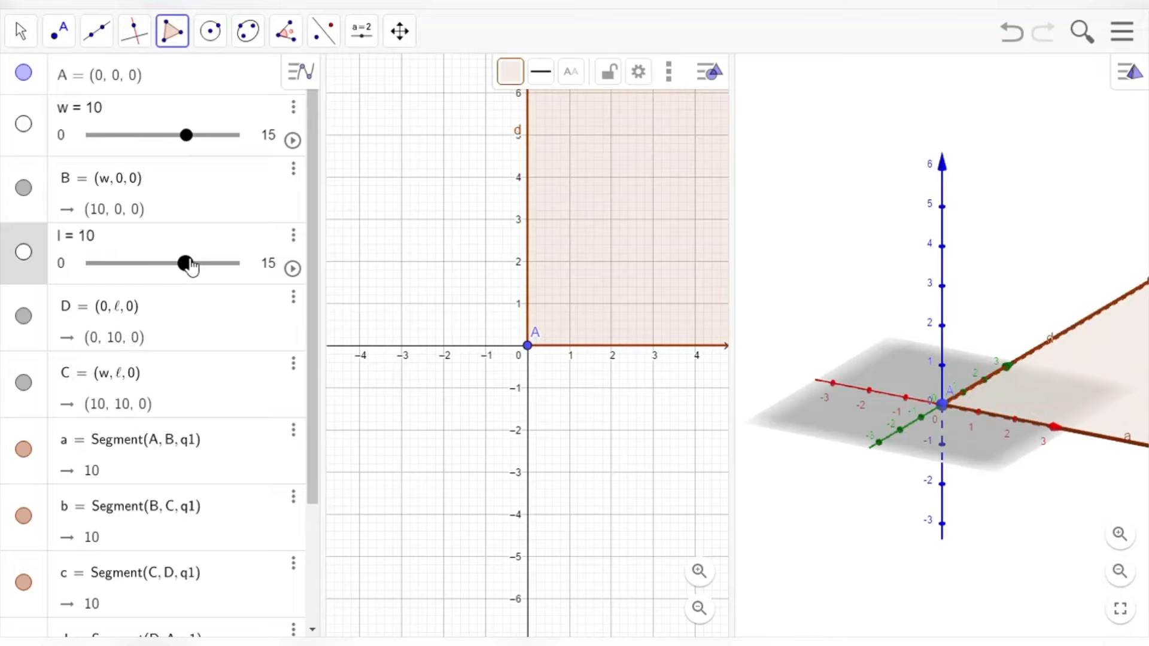
# Step: Pan and zoom the 2D Graphics view so the whole base square is visible
pyautogui.click(399, 30)
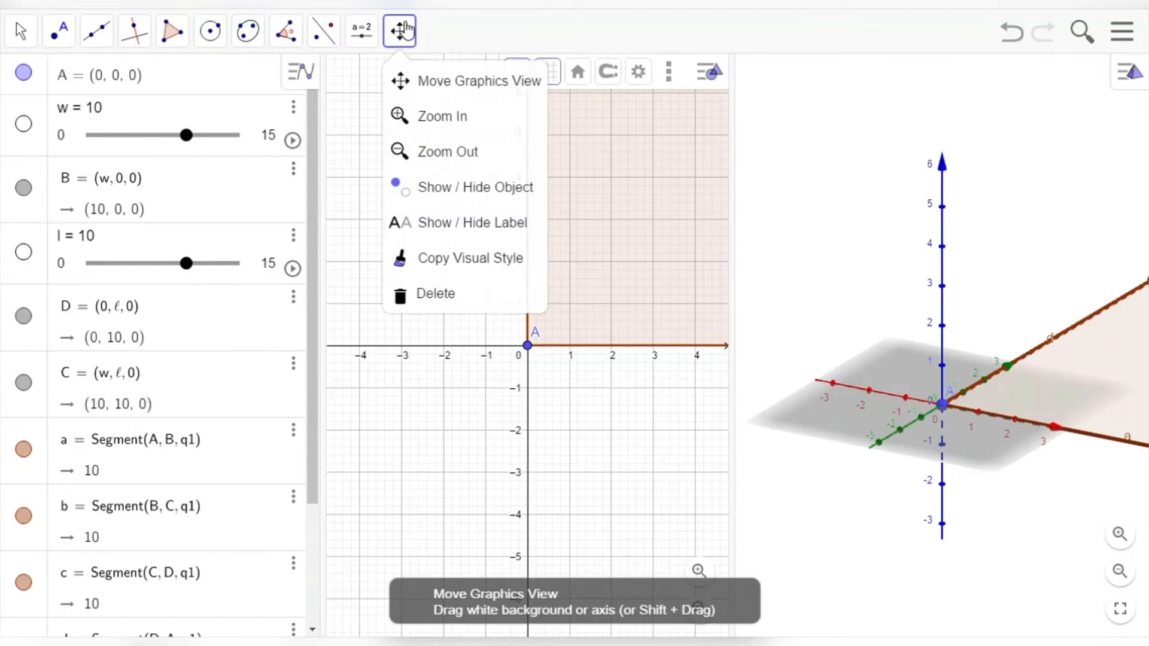
pyautogui.click(439, 85)
pyautogui.moveTo(675, 252); pyautogui.dragTo(531, 427)
pyautogui.scroll(-1, 547, 394)
pyautogui.scroll(-3, 550, 398)
pyautogui.moveTo(659, 269); pyautogui.dragTo(590, 341)
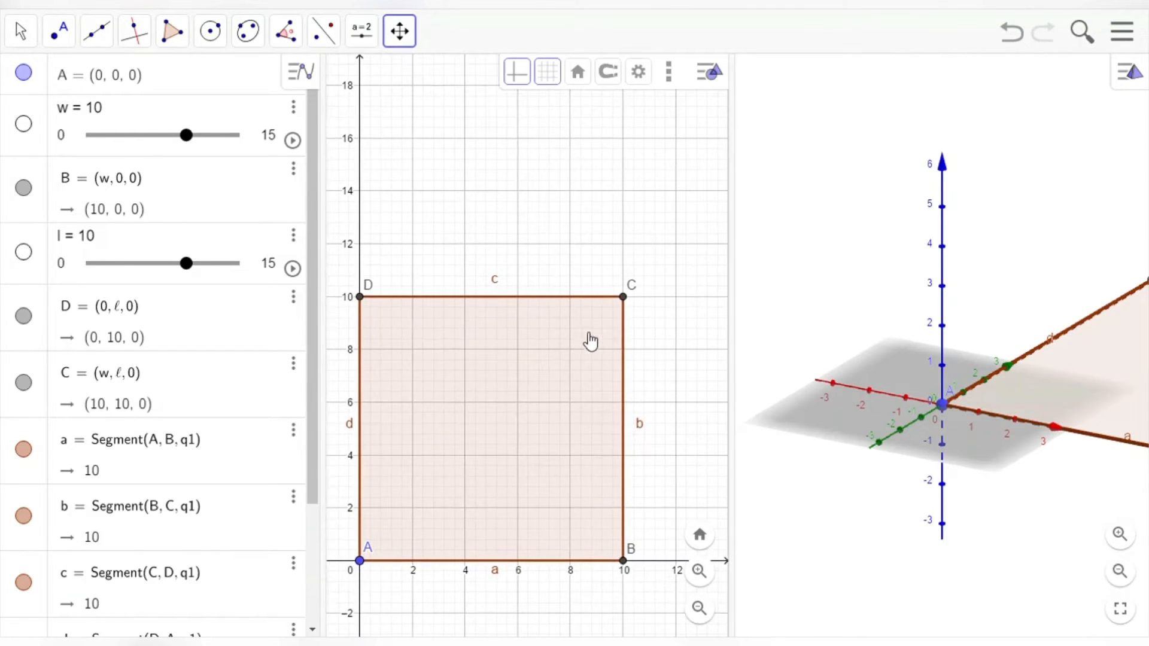
# Step: Add a height slider h ranging from 0 to 15 with step 1
pyautogui.click(361, 30)
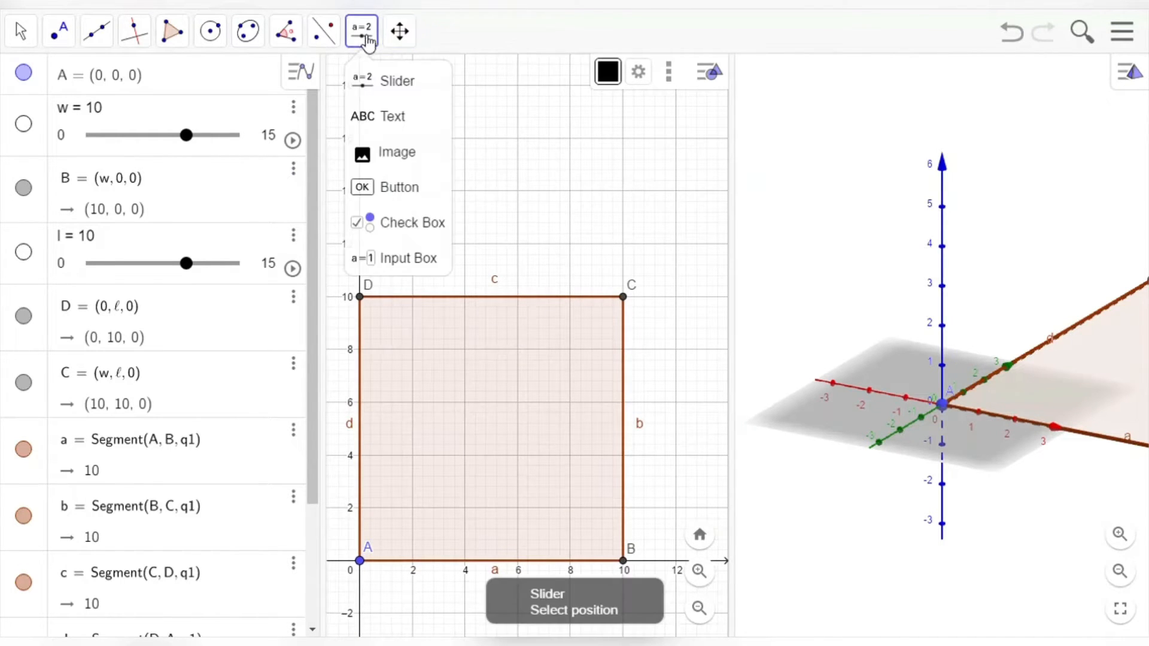
pyautogui.click(397, 82)
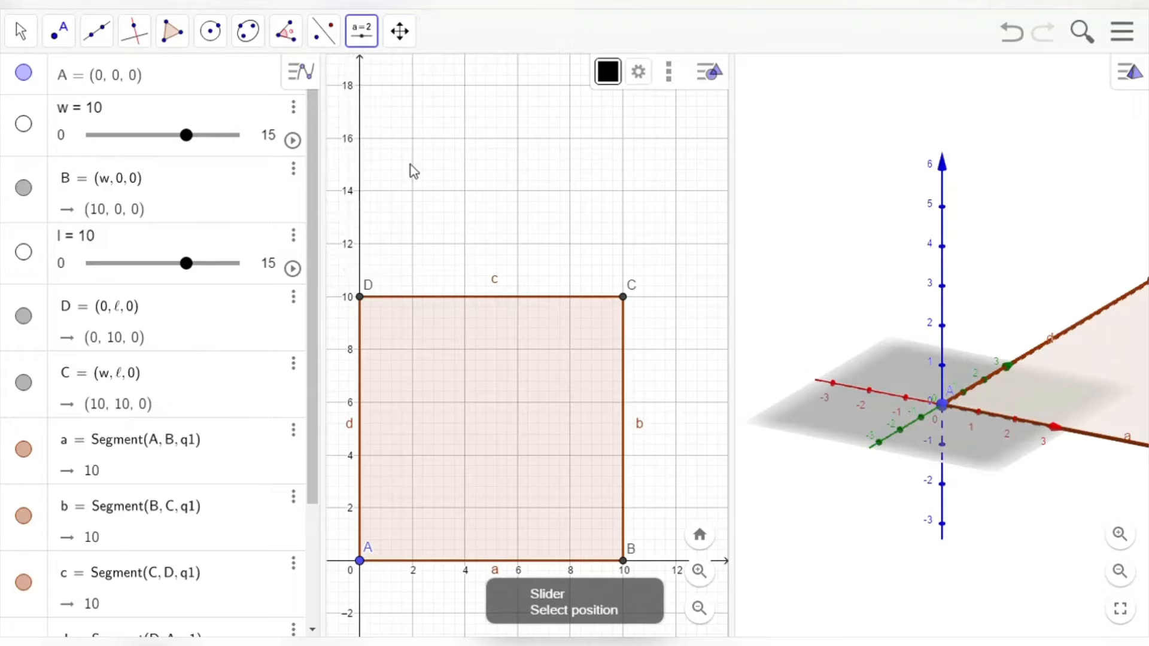
pyautogui.click(417, 125)
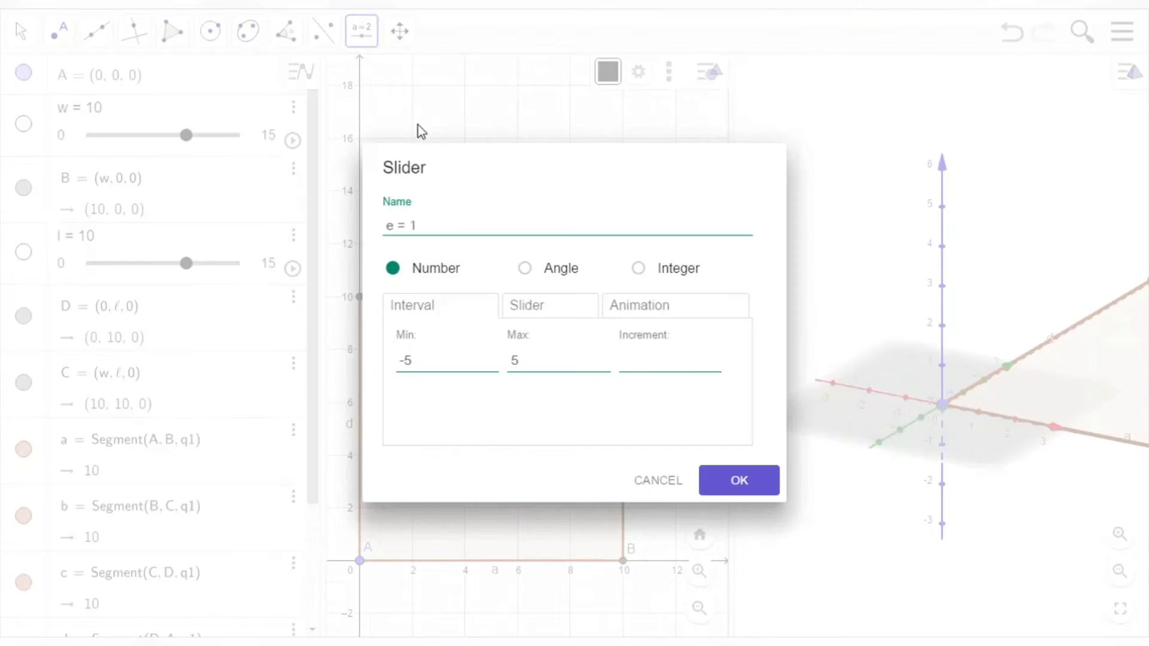
pyautogui.moveTo(450, 226); pyautogui.dragTo(355, 248)
pyautogui.press('BackSpace')
pyautogui.moveTo(441, 368); pyautogui.dragTo(393, 386)
pyautogui.click(530, 377)
pyautogui.click(772, 476)
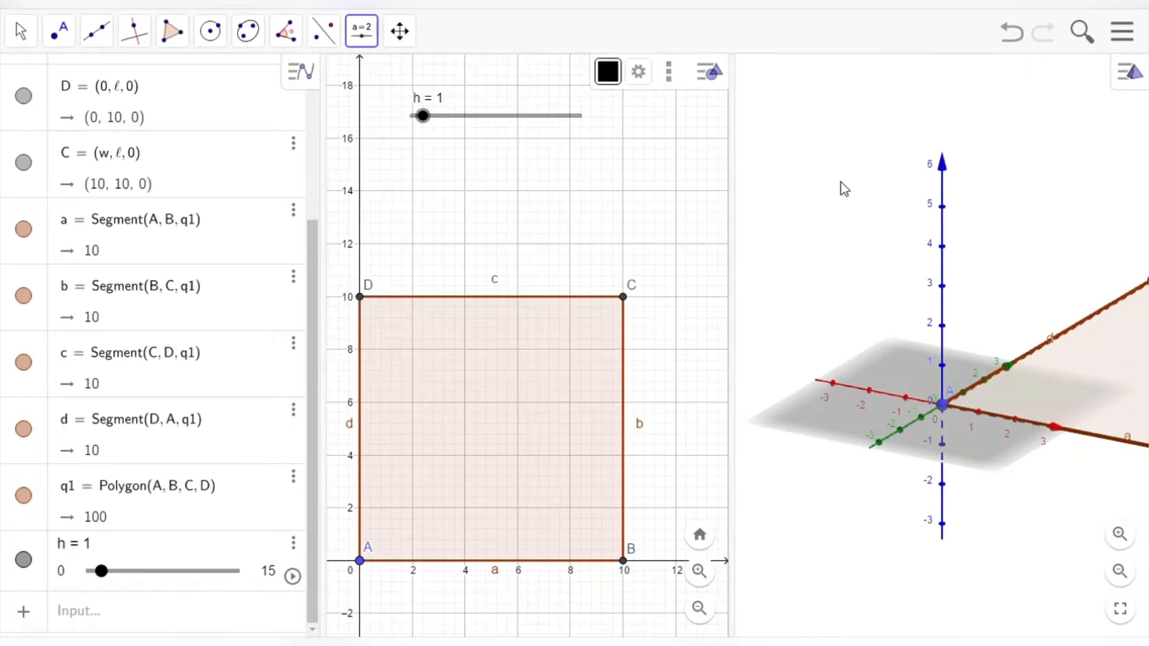
# Step: Zoom out the 3D view and select base square q1 there
pyautogui.scroll(-3, 1004, 292)
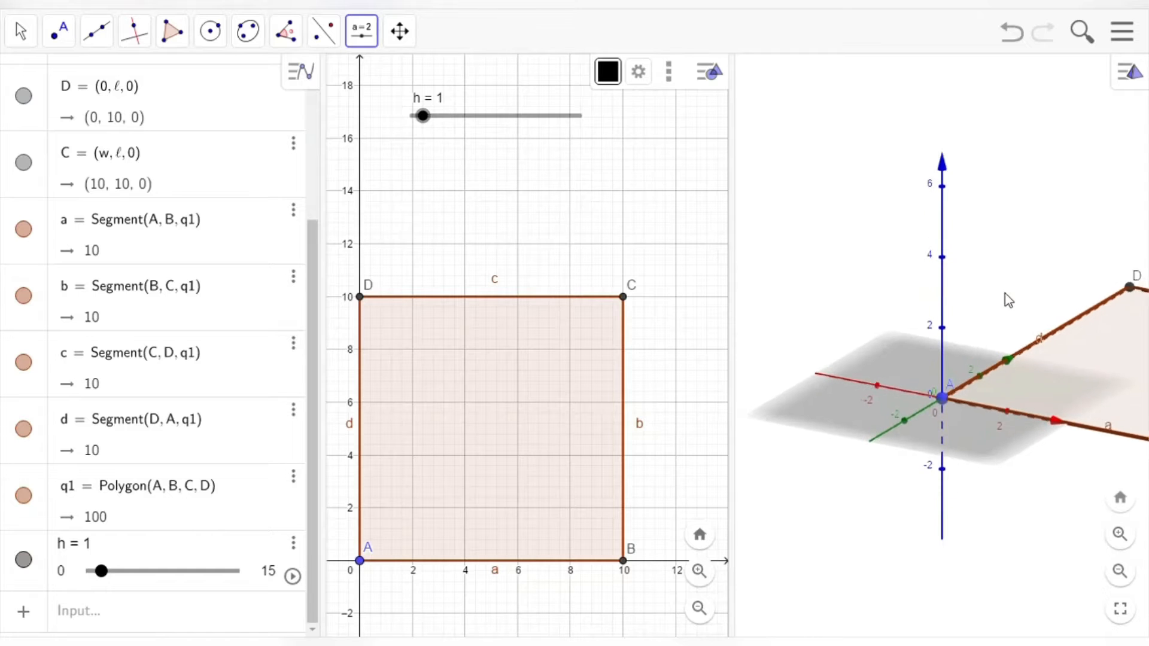
pyautogui.scroll(-5, 1004, 292)
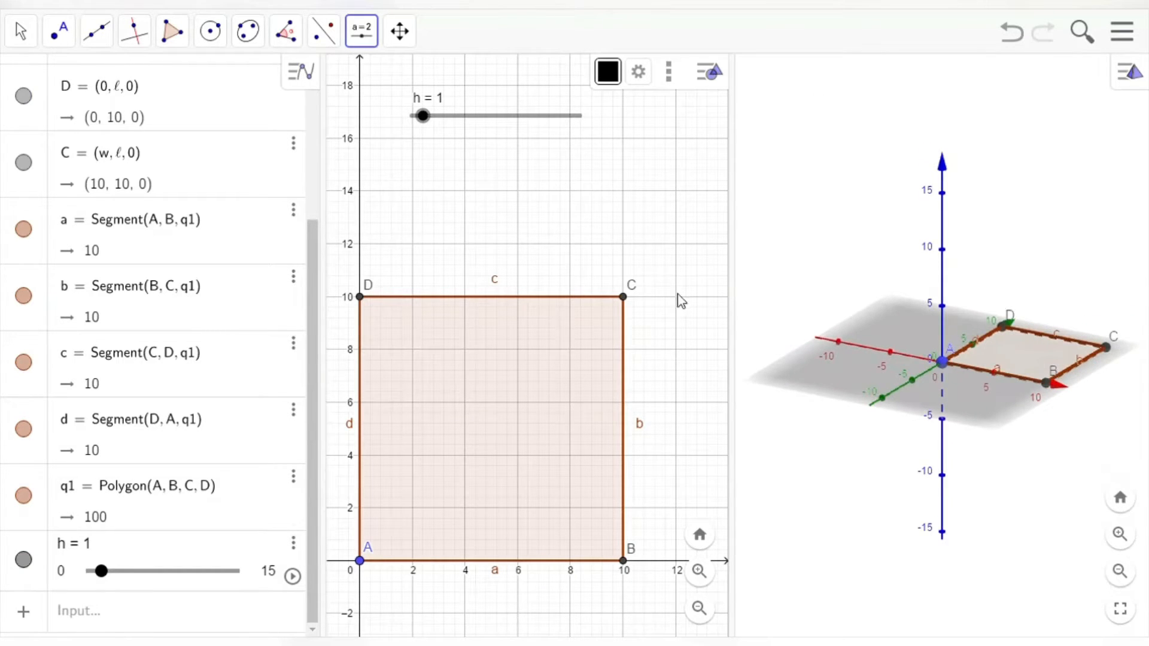
pyautogui.click(1018, 350)
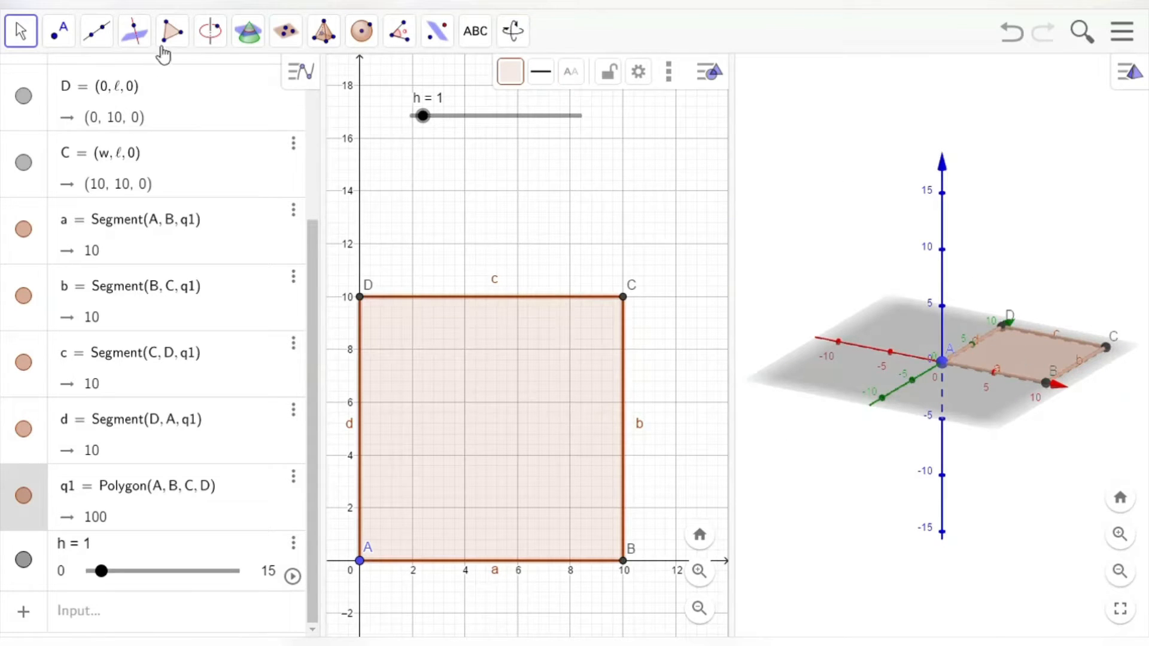
# Step: Apply Extrude to Pyramid on the square base, entering h as the altitude
pyautogui.click(332, 34)
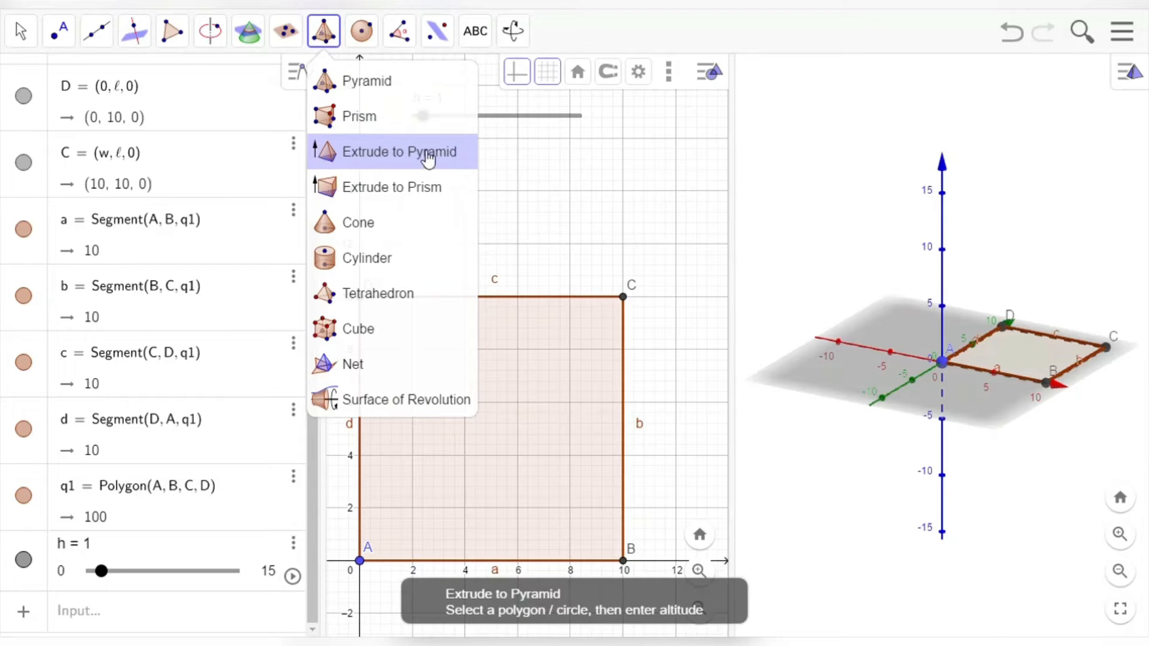
pyautogui.click(428, 157)
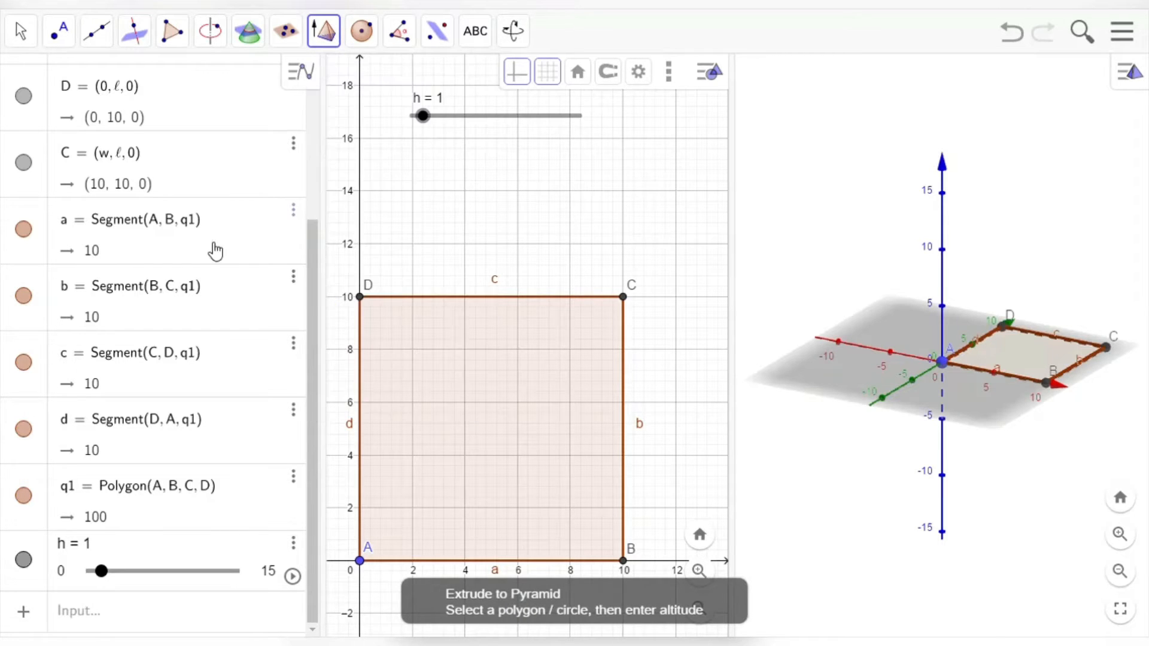
pyautogui.click(1027, 369)
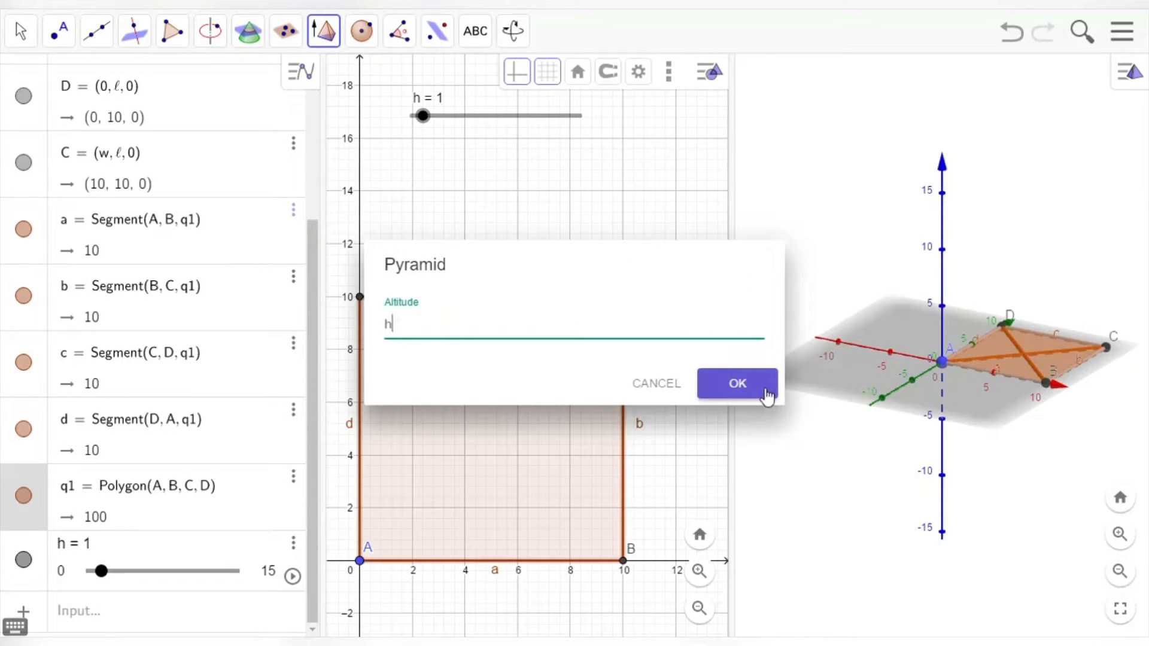
pyautogui.click(767, 393)
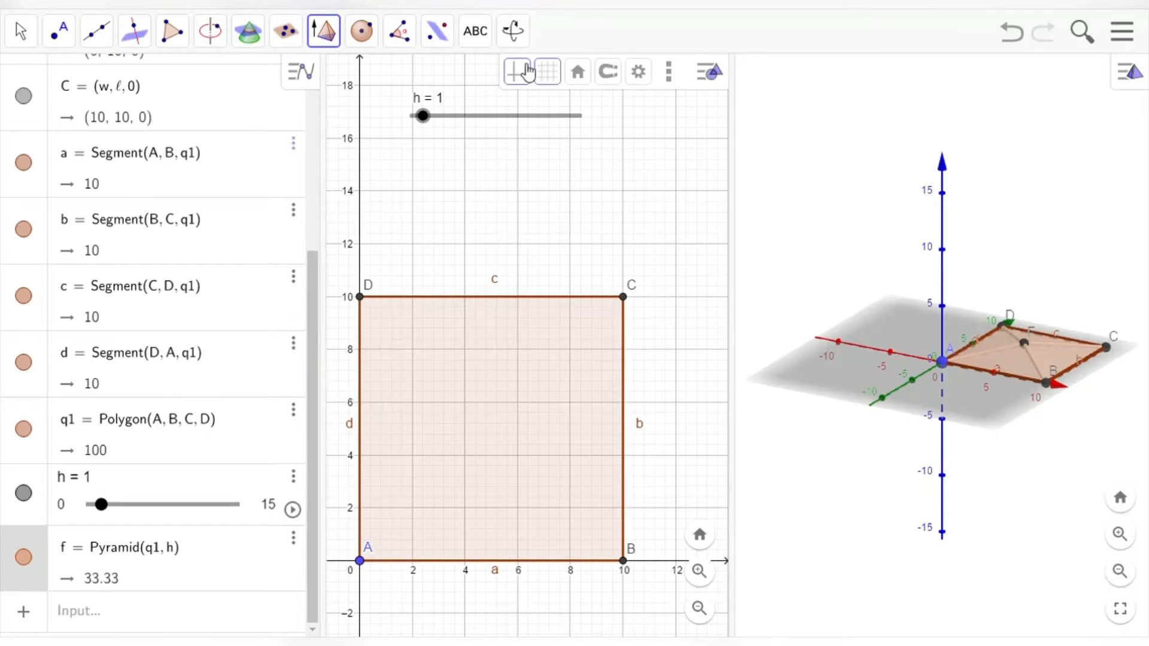
# Step: Set slider h to 12 so pyramid f's volume reads 400, and select the pyramid
pyautogui.moveTo(496, 120); pyautogui.dragTo(514, 202)
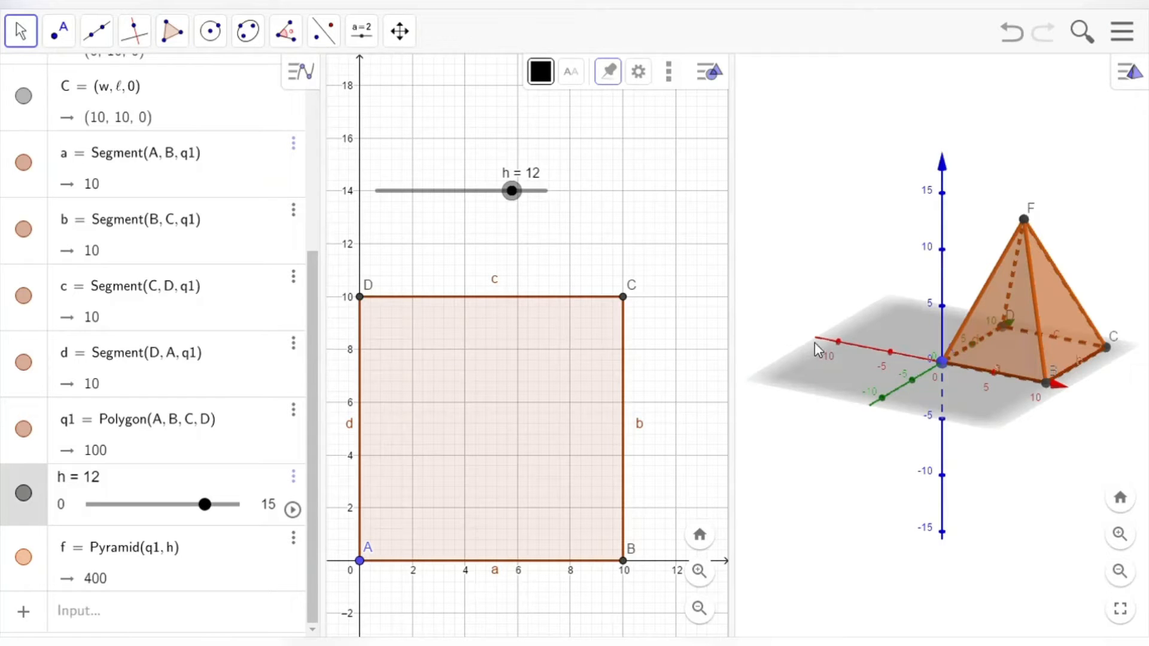
pyautogui.click(1061, 316)
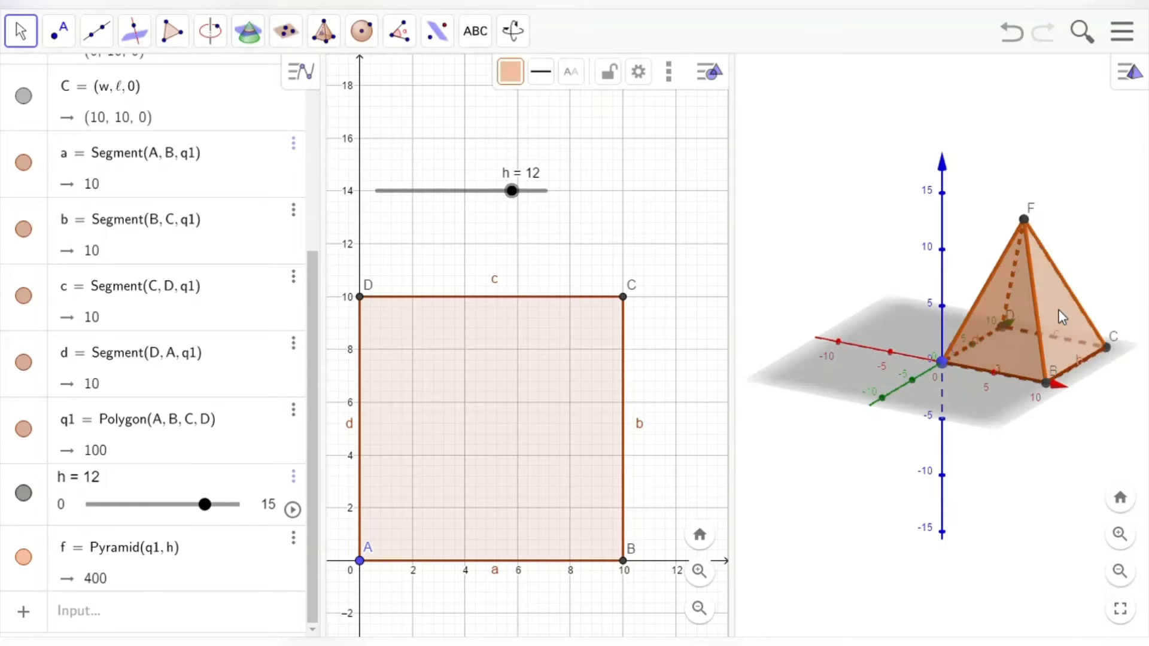
pyautogui.click(324, 45)
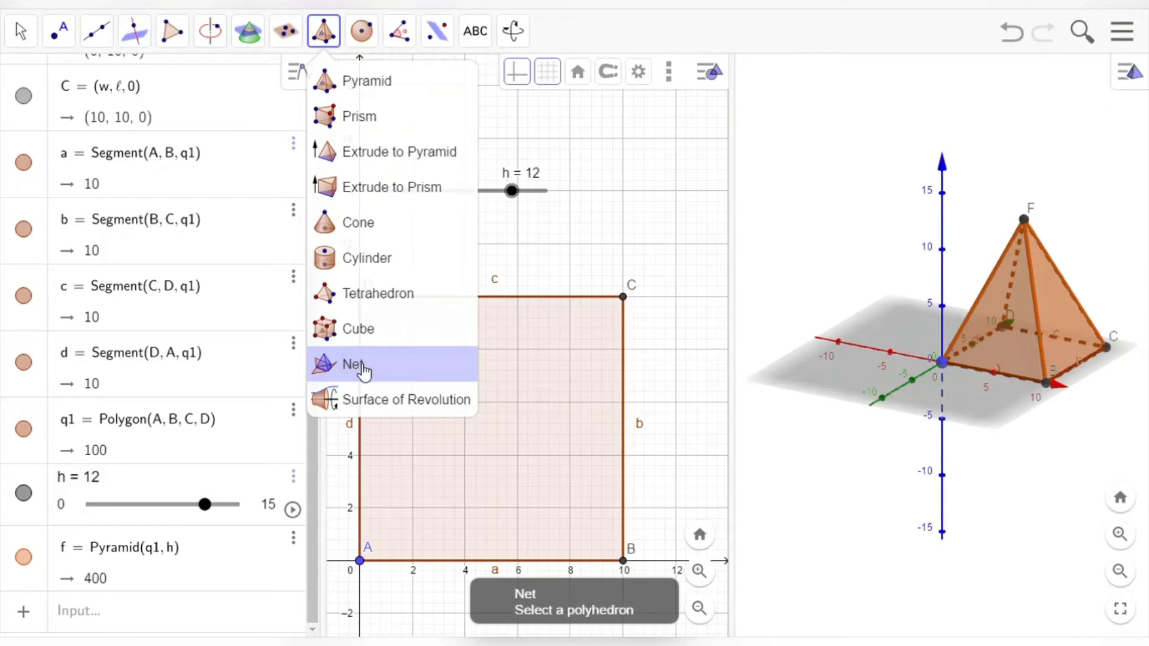
# Step: Create net g of the pyramid with unfold slider e, zooming out to show it fully
pyautogui.click(363, 366)
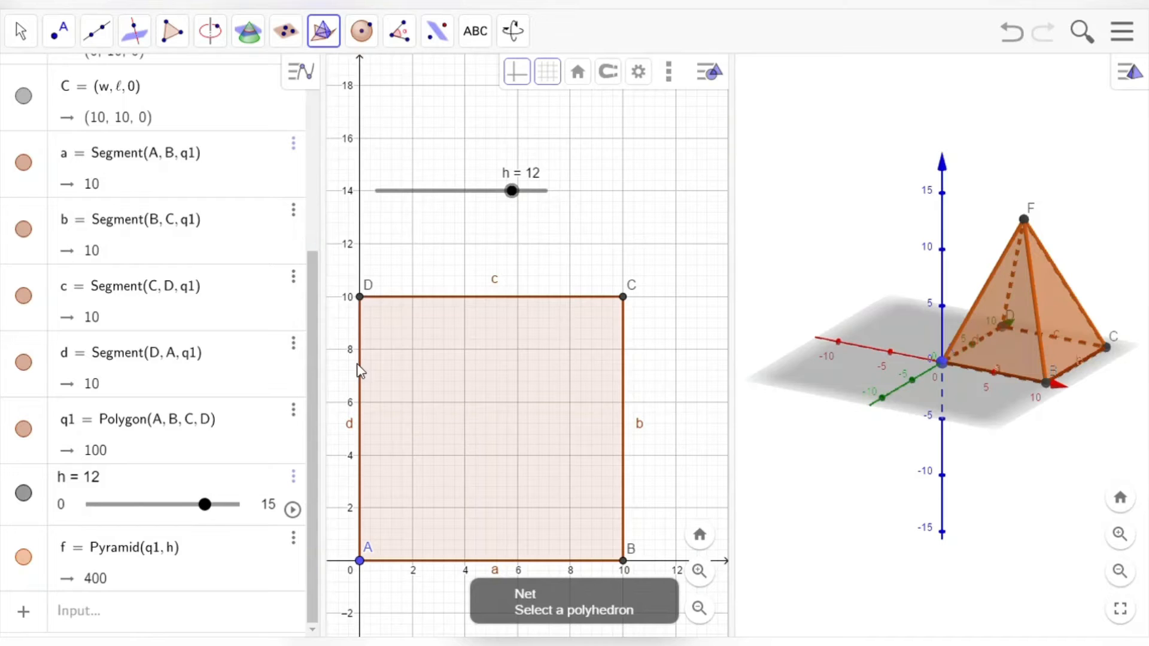
pyautogui.click(1051, 315)
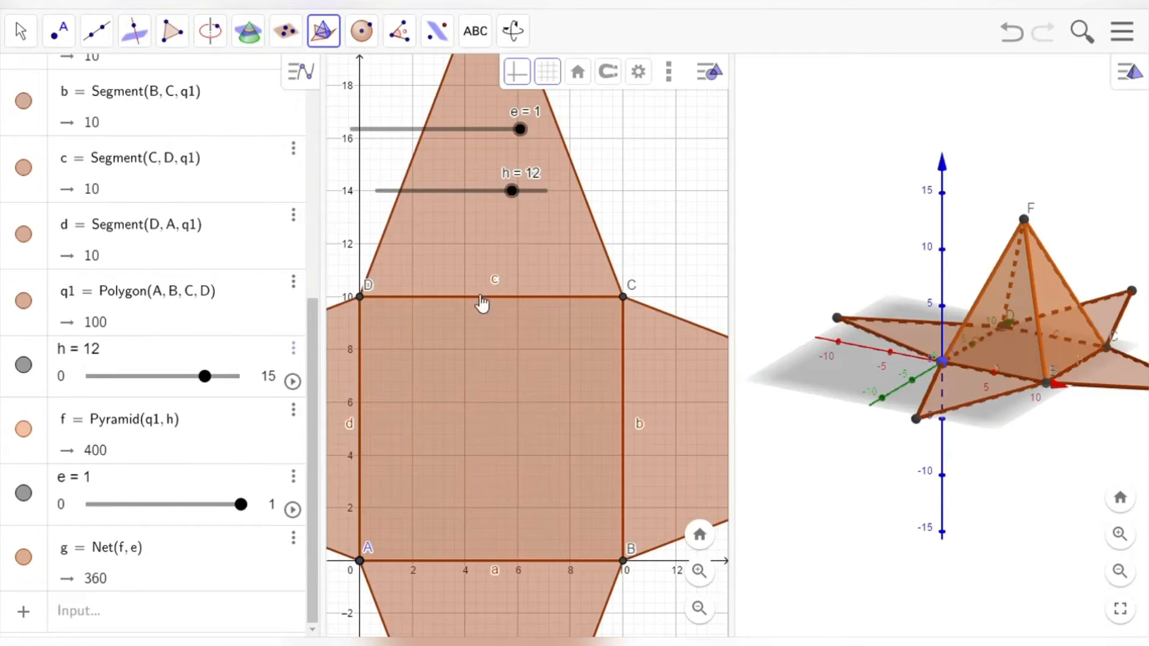
pyautogui.scroll(-8, 501, 306)
pyautogui.scroll(-2, 505, 317)
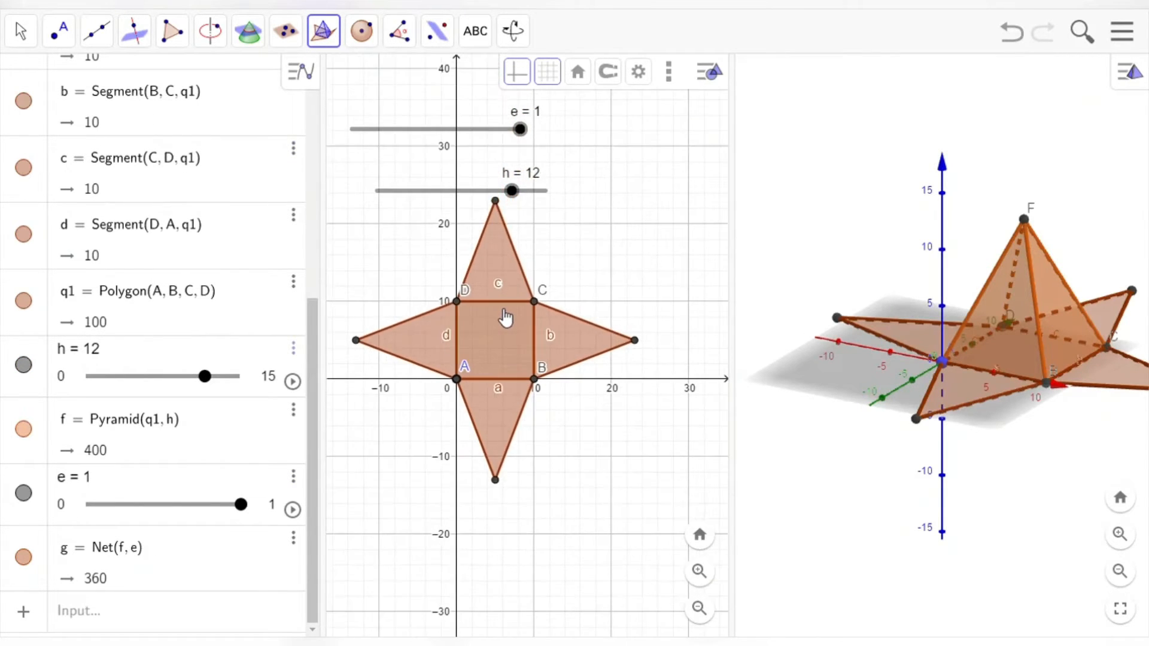
pyautogui.scroll(-3, 1011, 260)
pyautogui.scroll(-1, 1011, 260)
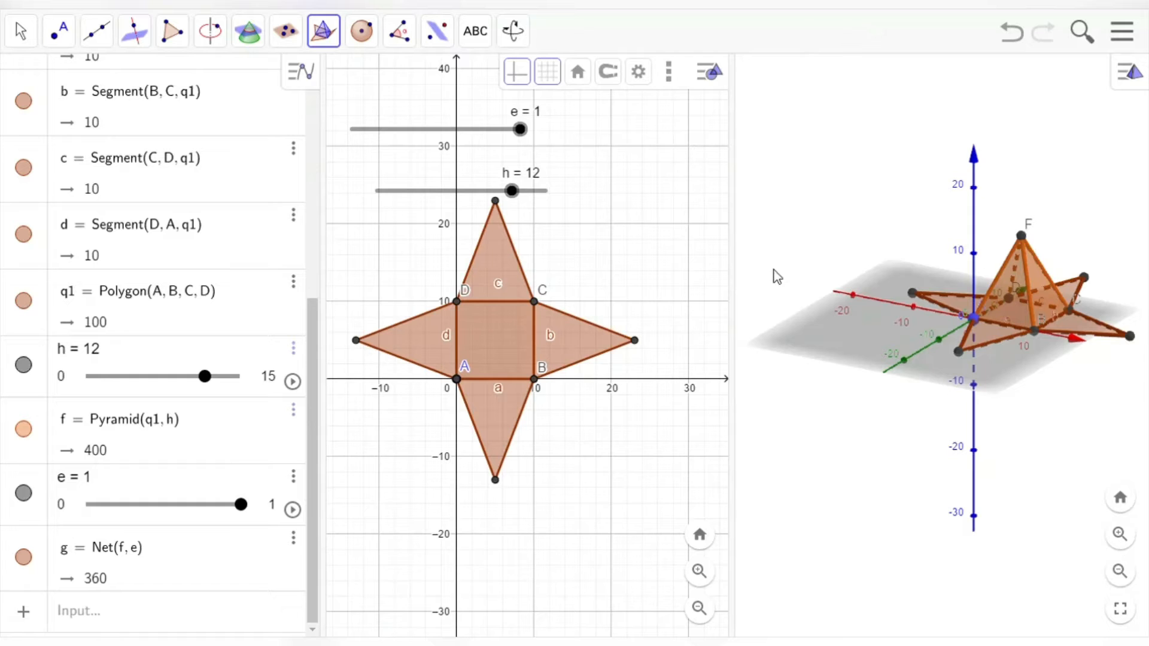
# Step: Narrow the Algebra panel, widen the 3D view, and turn off its Axes and Plane
pyautogui.moveTo(331, 265); pyautogui.dragTo(229, 264)
pyautogui.moveTo(649, 255); pyautogui.dragTo(553, 273)
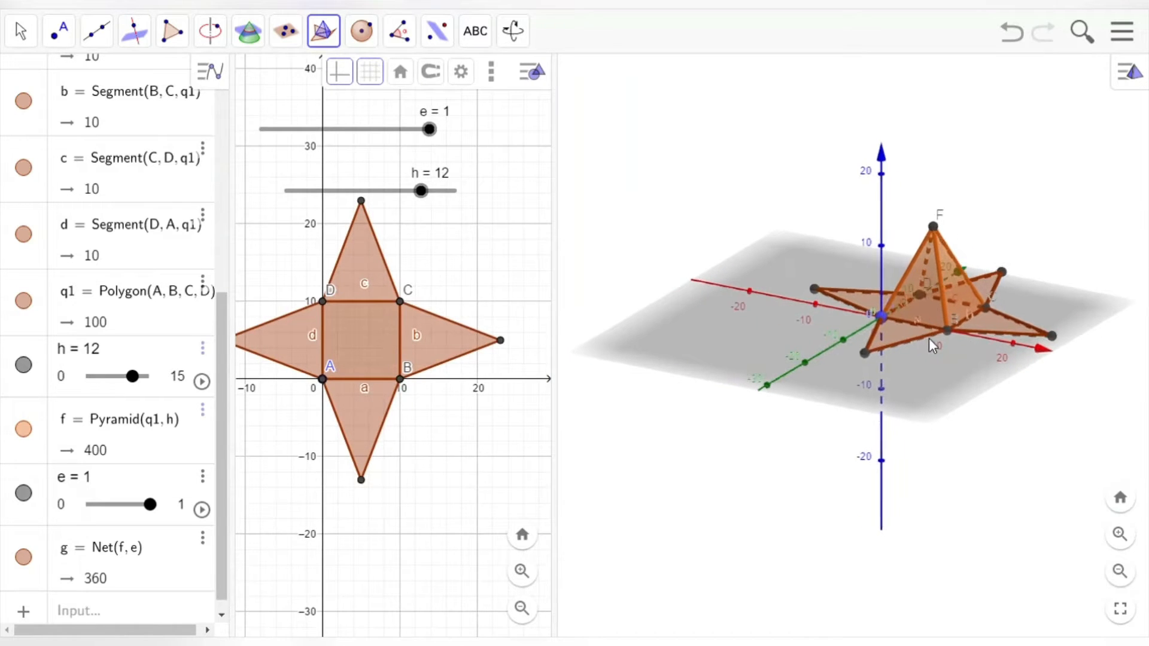
pyautogui.rightClick(658, 154)
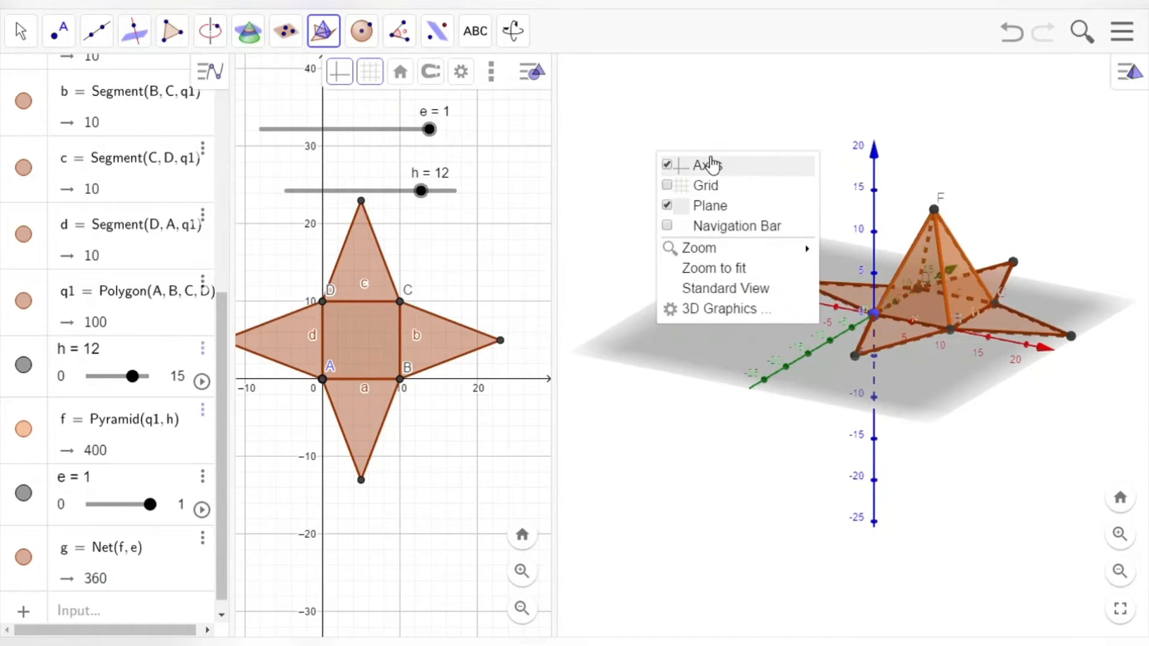
pyautogui.click(712, 166)
pyautogui.rightClick(636, 143)
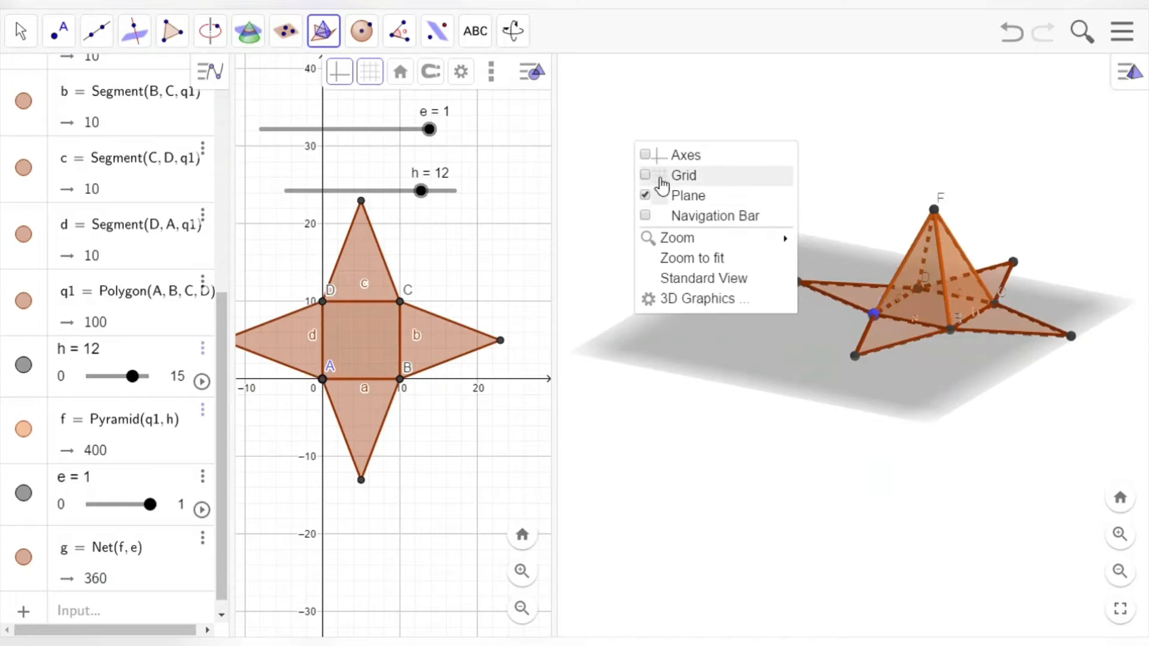
pyautogui.click(687, 204)
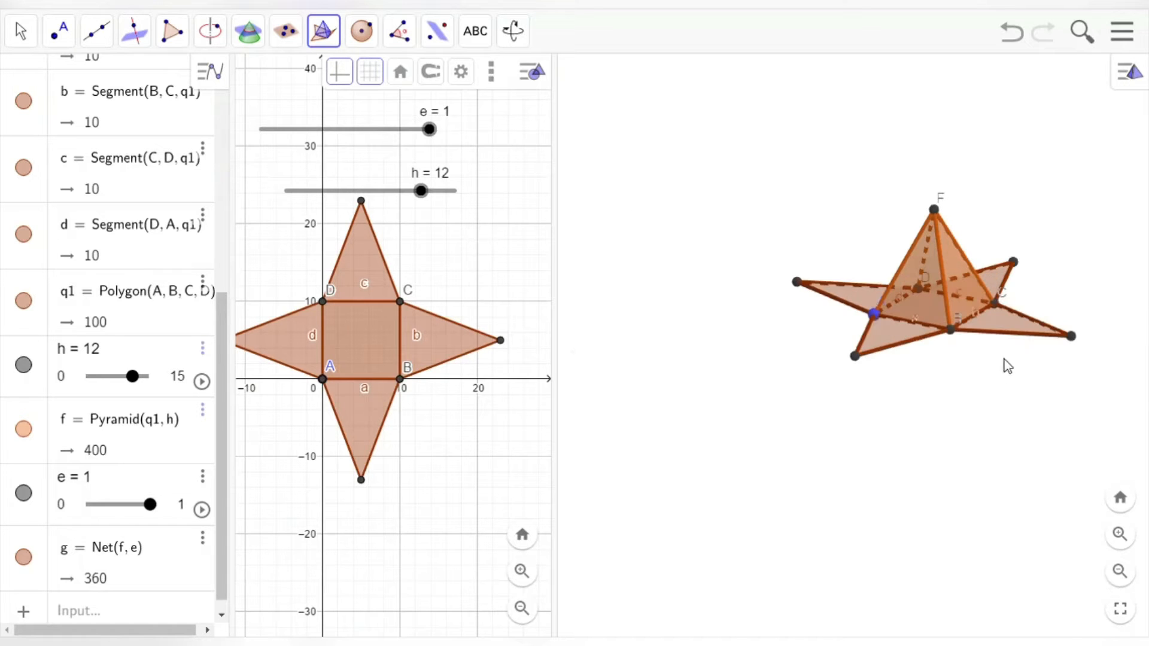
pyautogui.scroll(5, 1003, 364)
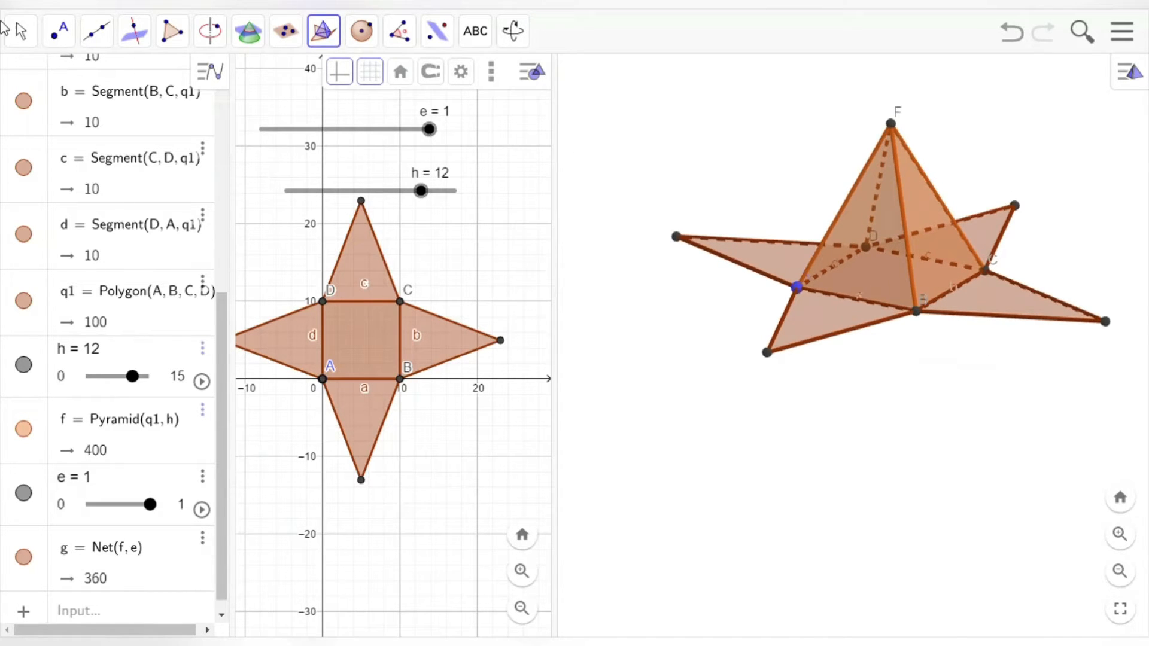
pyautogui.click(21, 37)
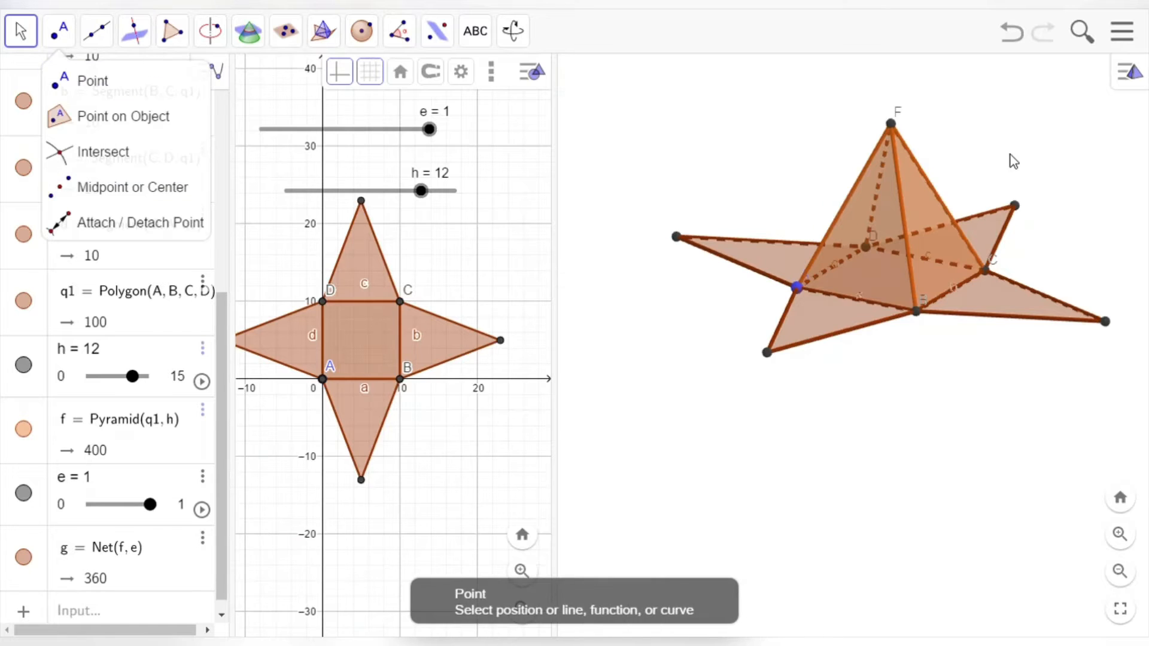
# Step: Rotate to a side view and set the 3D Graphics background colour to light yellow
pyautogui.moveTo(1010, 154); pyautogui.dragTo(1003, 206)
pyautogui.rightClick(685, 108)
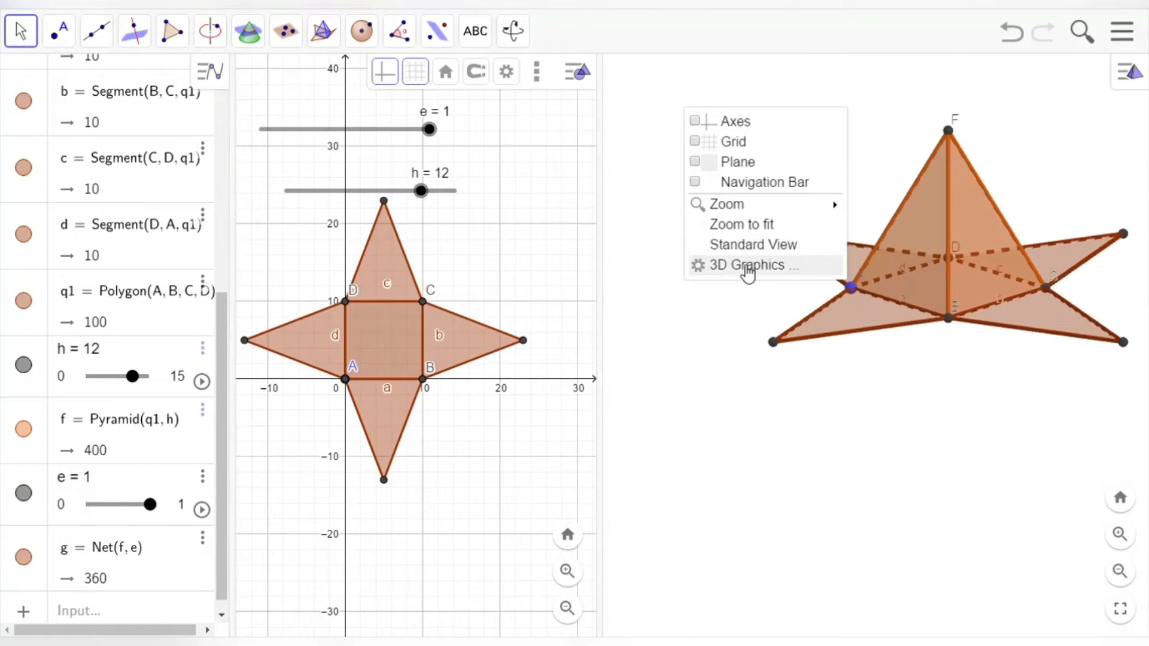
pyautogui.click(749, 268)
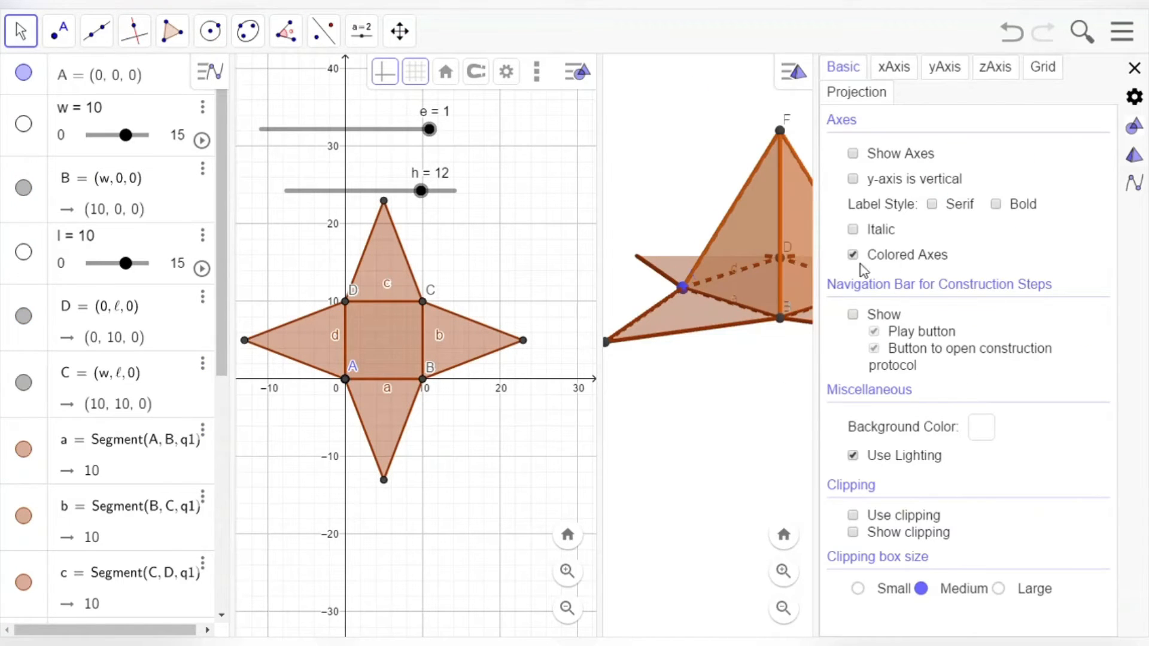
pyautogui.click(981, 428)
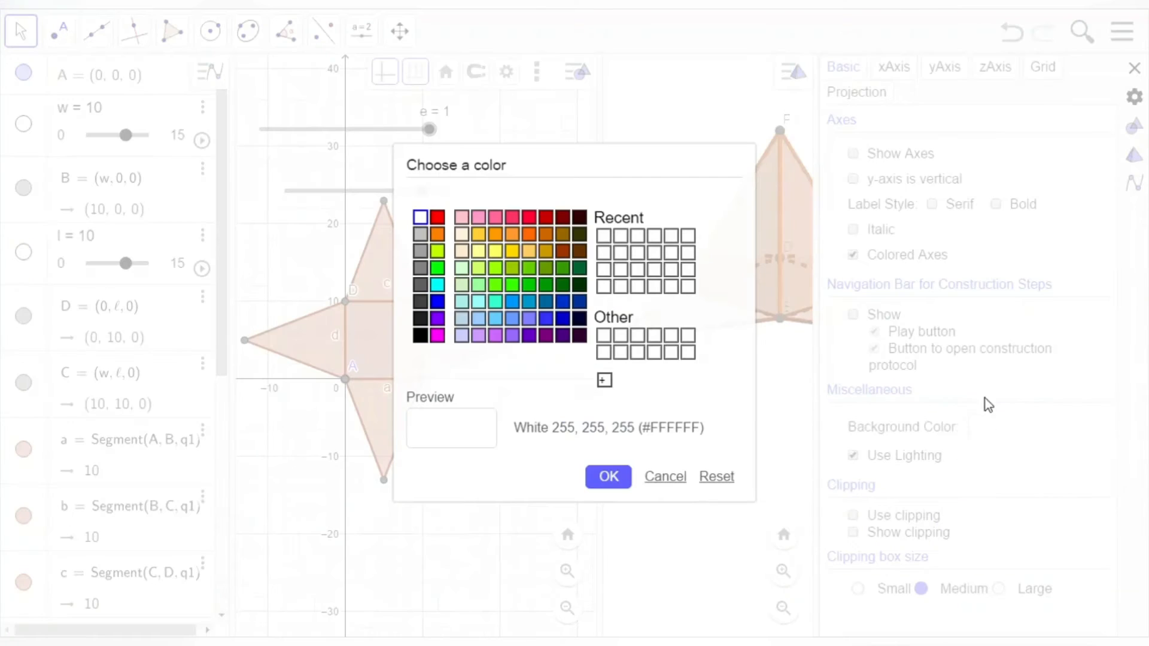
pyautogui.click(496, 251)
pyautogui.click(608, 476)
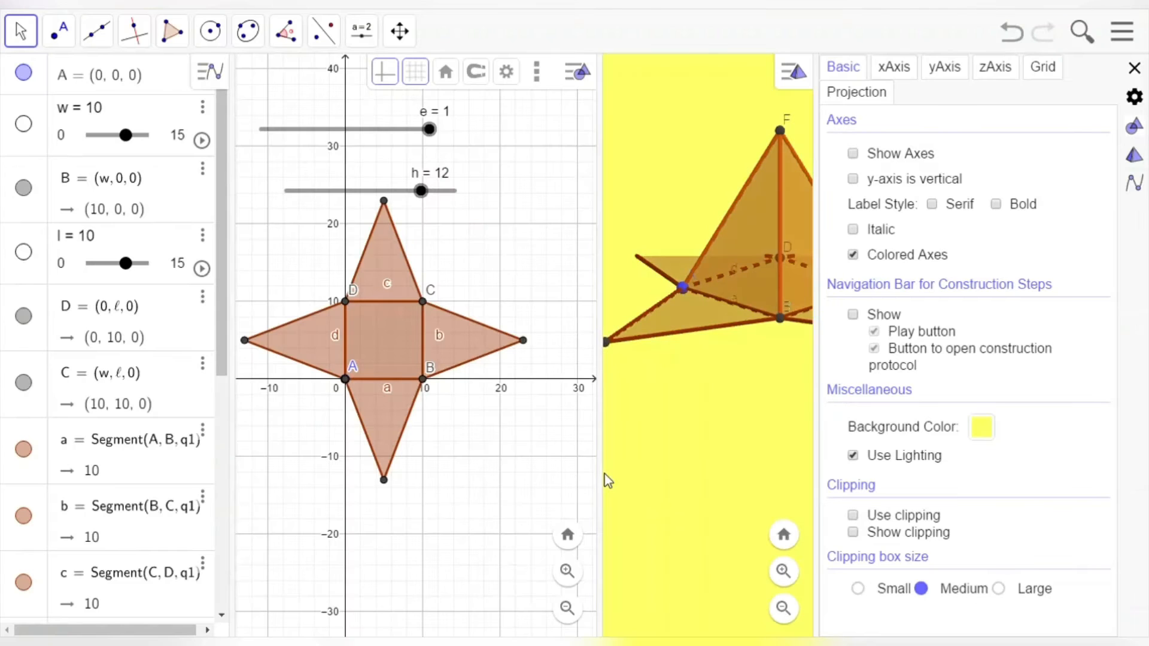
pyautogui.click(694, 447)
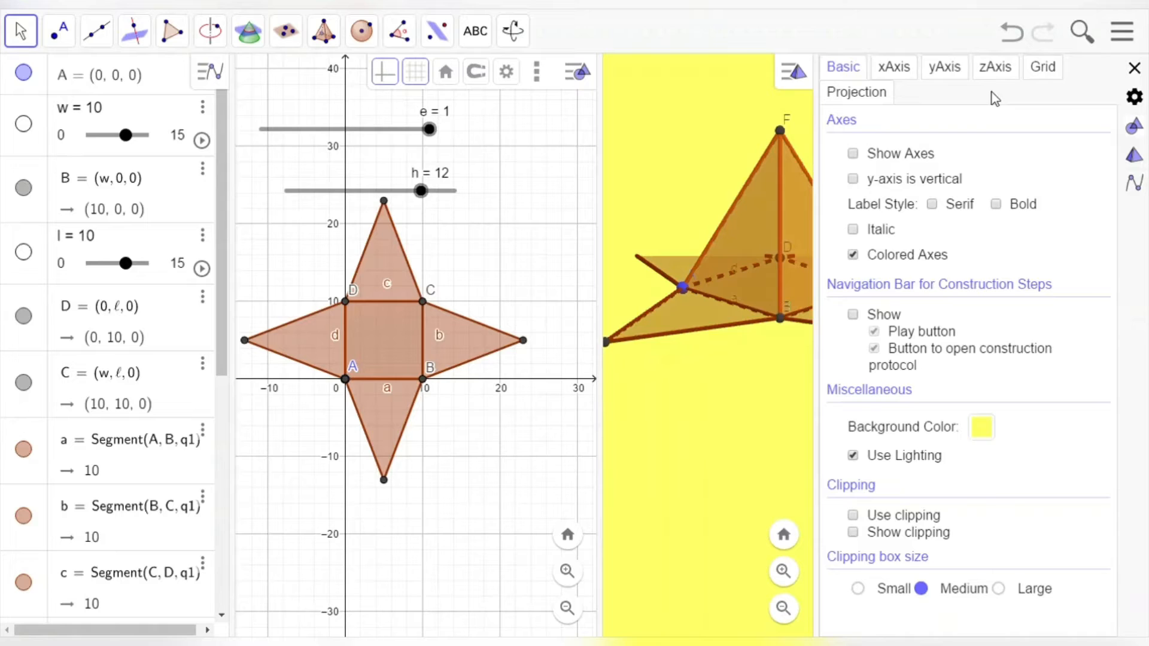
pyautogui.click(1134, 68)
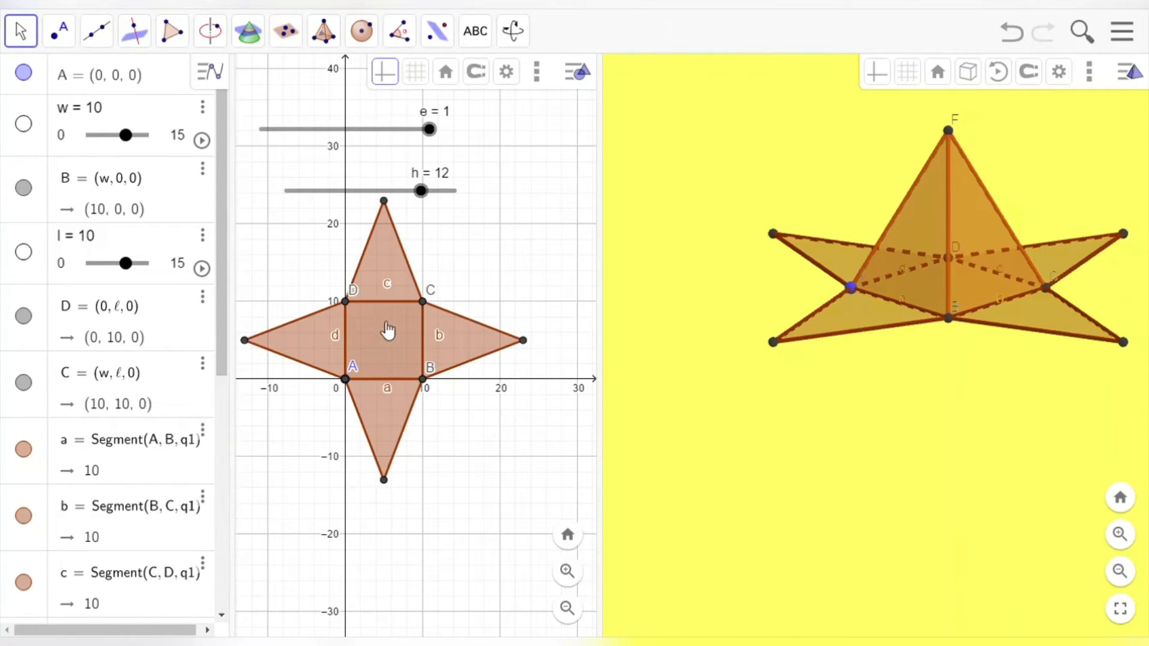
# Step: Colour the net's central base square dark brown at 100 opacity
pyautogui.click(386, 332)
pyautogui.click(372, 72)
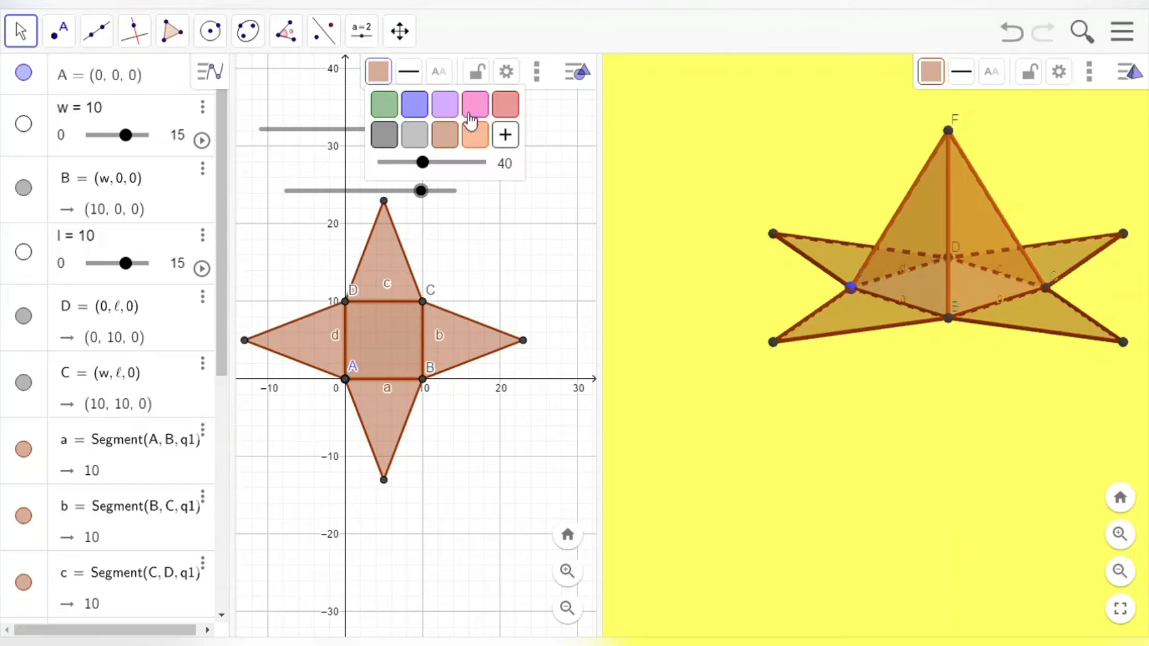
pyautogui.click(507, 110)
pyautogui.click(448, 143)
pyautogui.moveTo(423, 162); pyautogui.dragTo(480, 162)
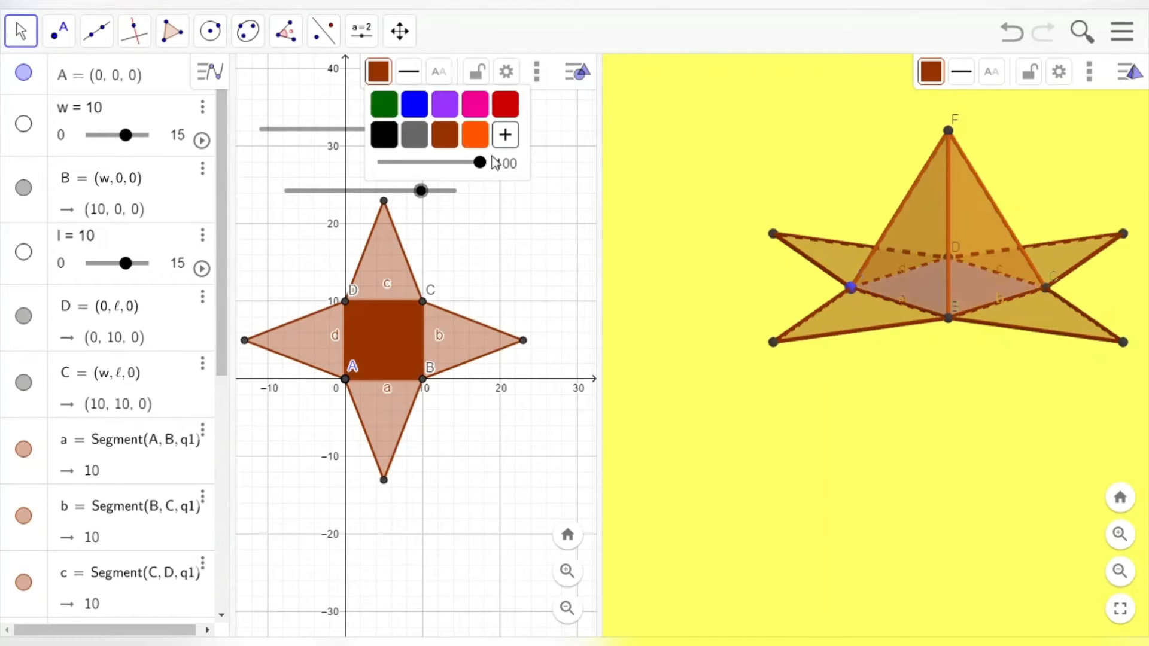
pyautogui.click(686, 156)
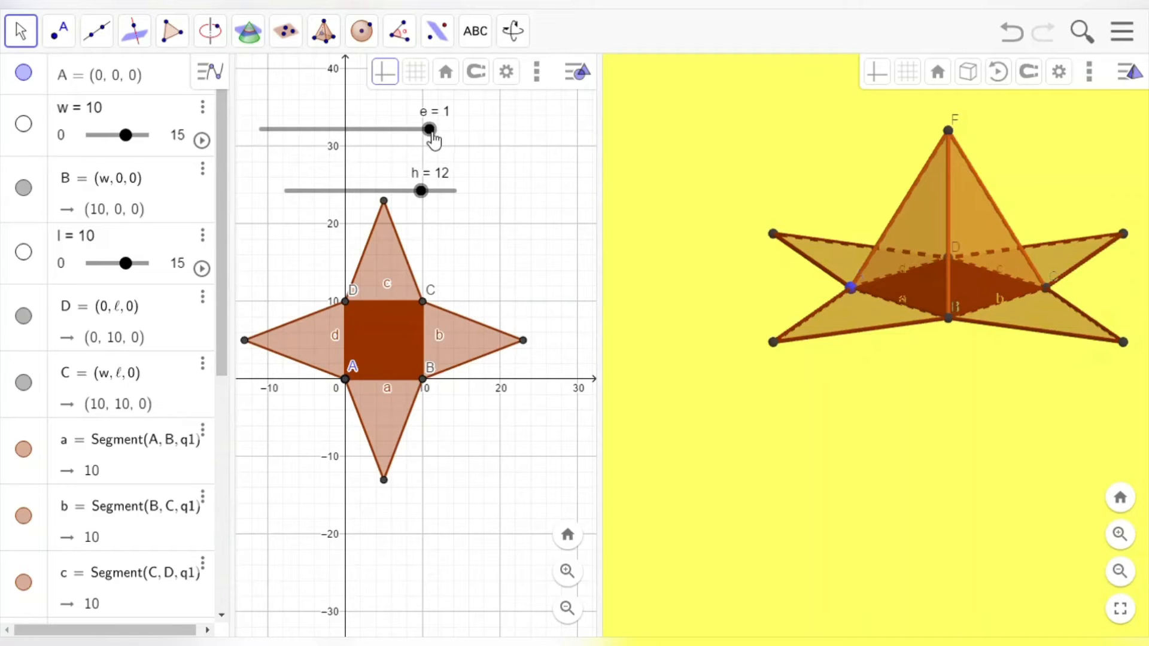
# Step: Tilt the 3D view top-down and drag slider e from 0.83 to 0.14 to refold the net
pyautogui.moveTo(431, 134); pyautogui.dragTo(404, 144)
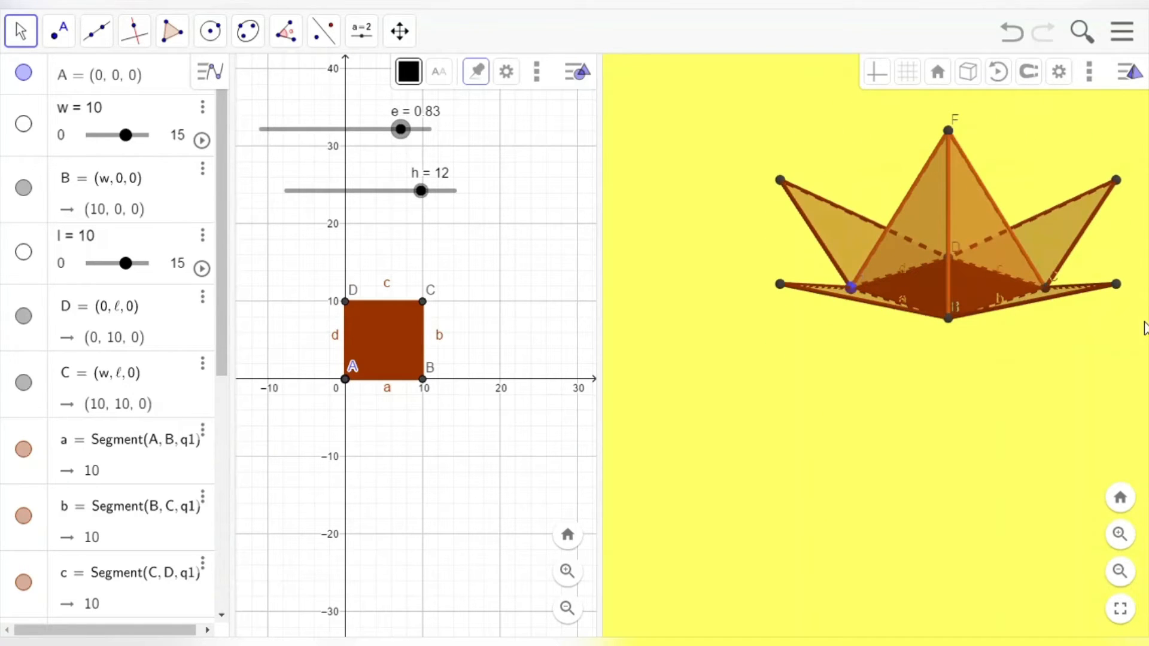
pyautogui.moveTo(1030, 199); pyautogui.dragTo(924, 239)
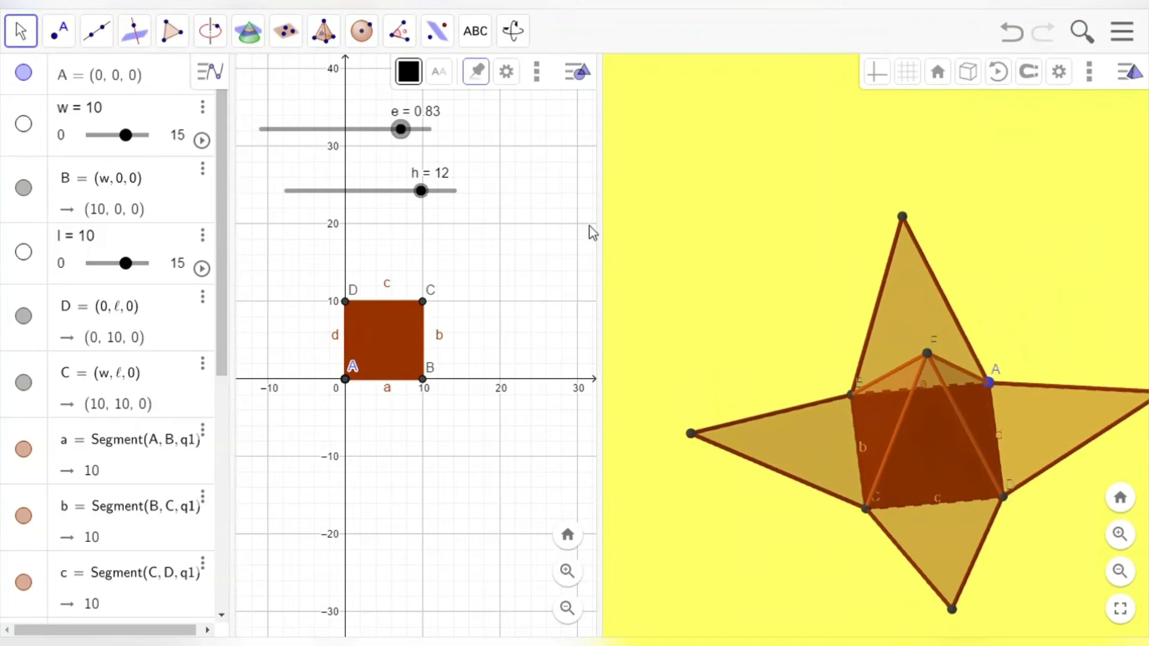
pyautogui.moveTo(400, 131); pyautogui.dragTo(271, 175)
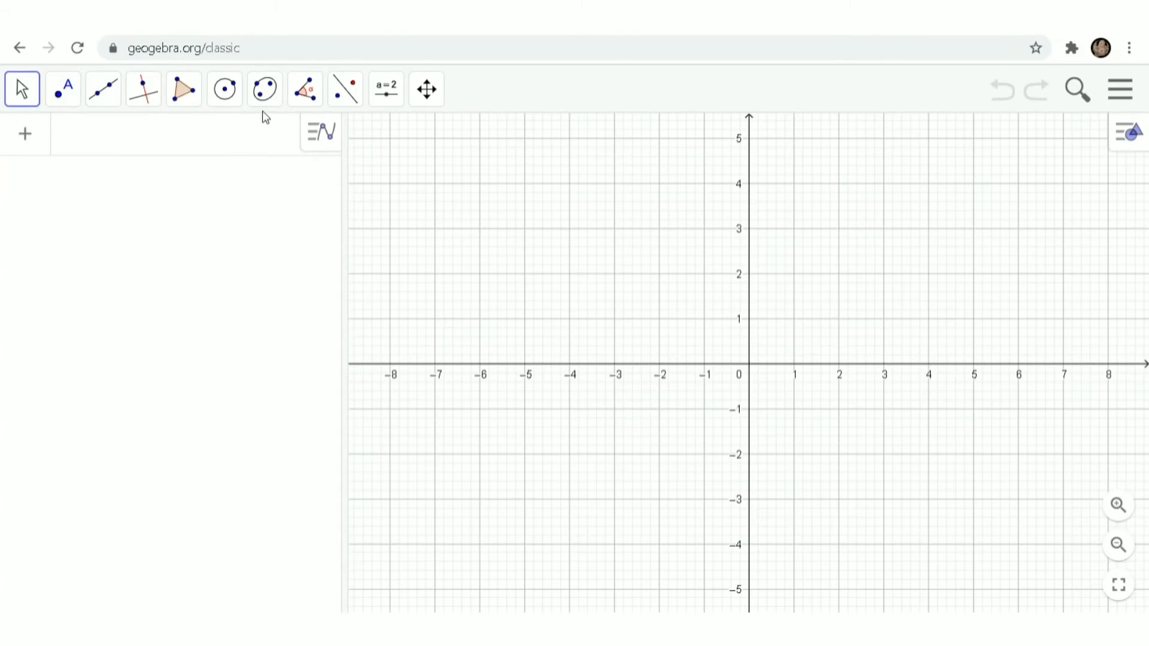
# Step: Reload the empty GeoGebra Classic page and bring up its main menu
pyautogui.click(77, 52)
pyautogui.click(1129, 88)
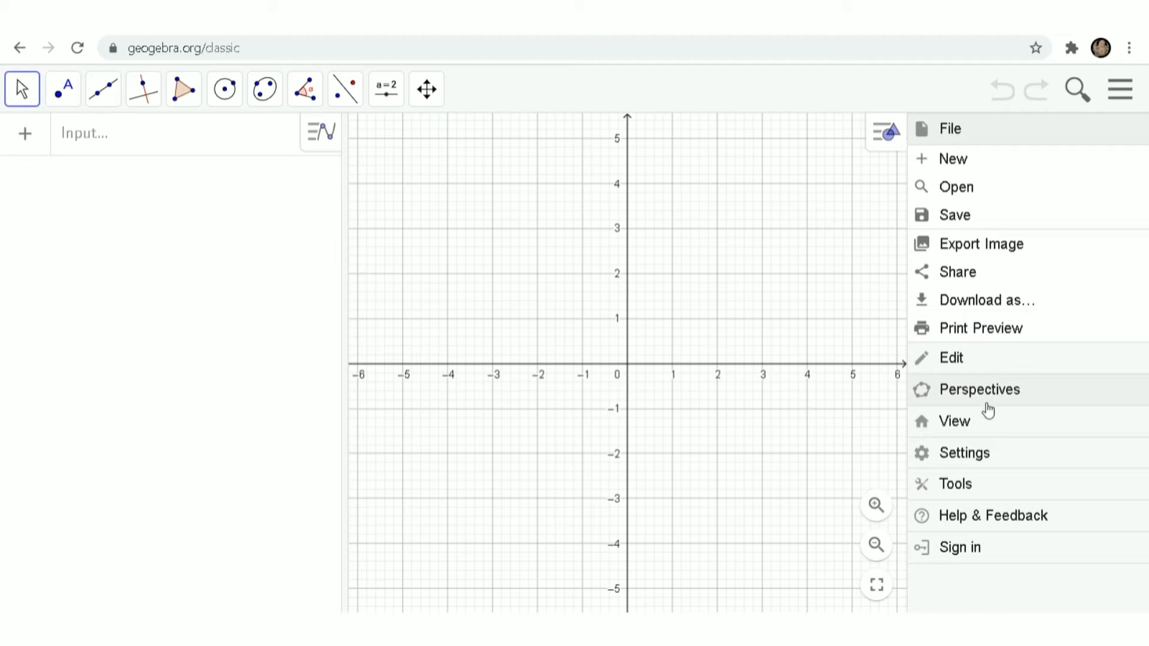
# Step: Add a 3D Graphics view from Menu > View, then widen and pan the 2D Graphics view
pyautogui.click(983, 422)
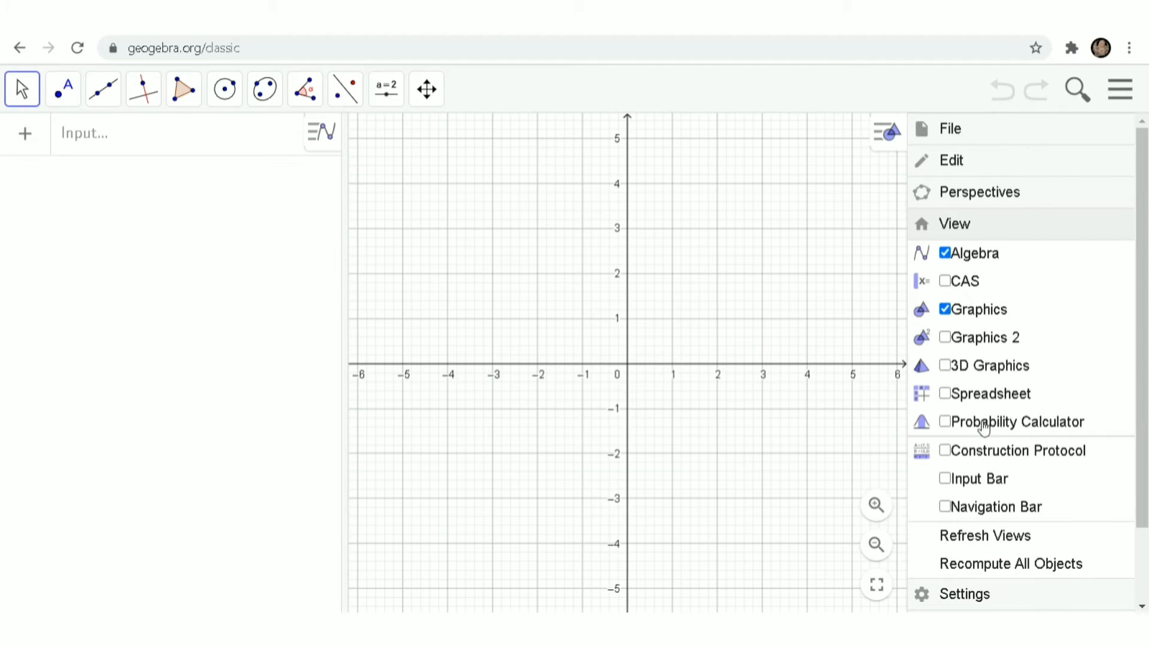
pyautogui.click(945, 367)
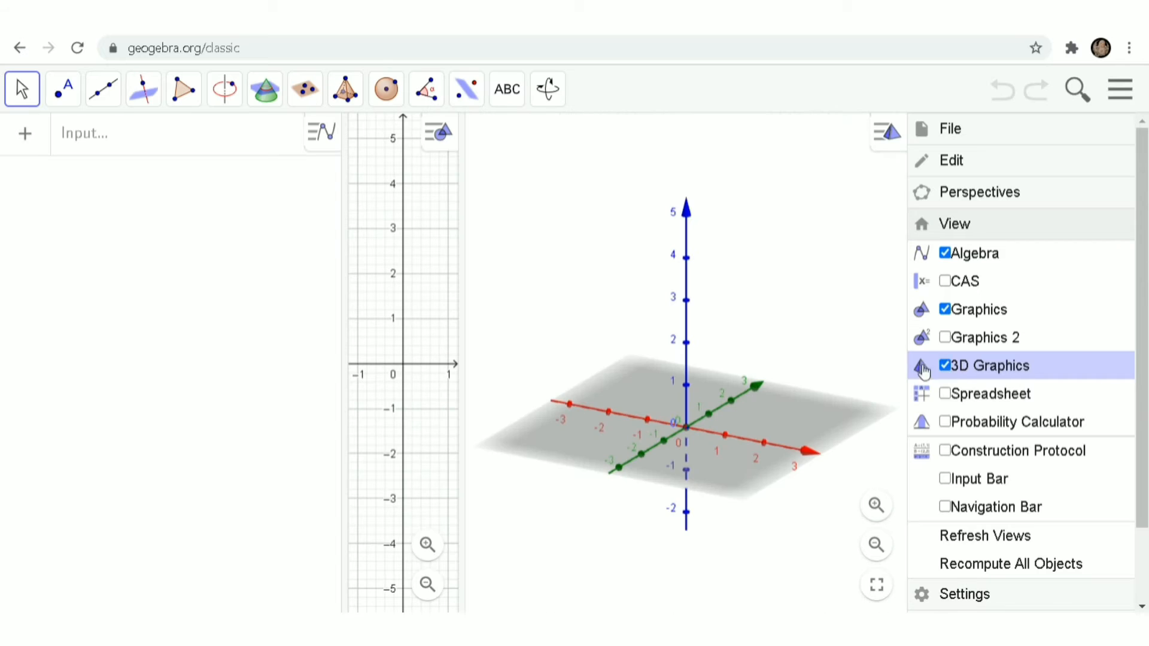
pyautogui.click(1125, 99)
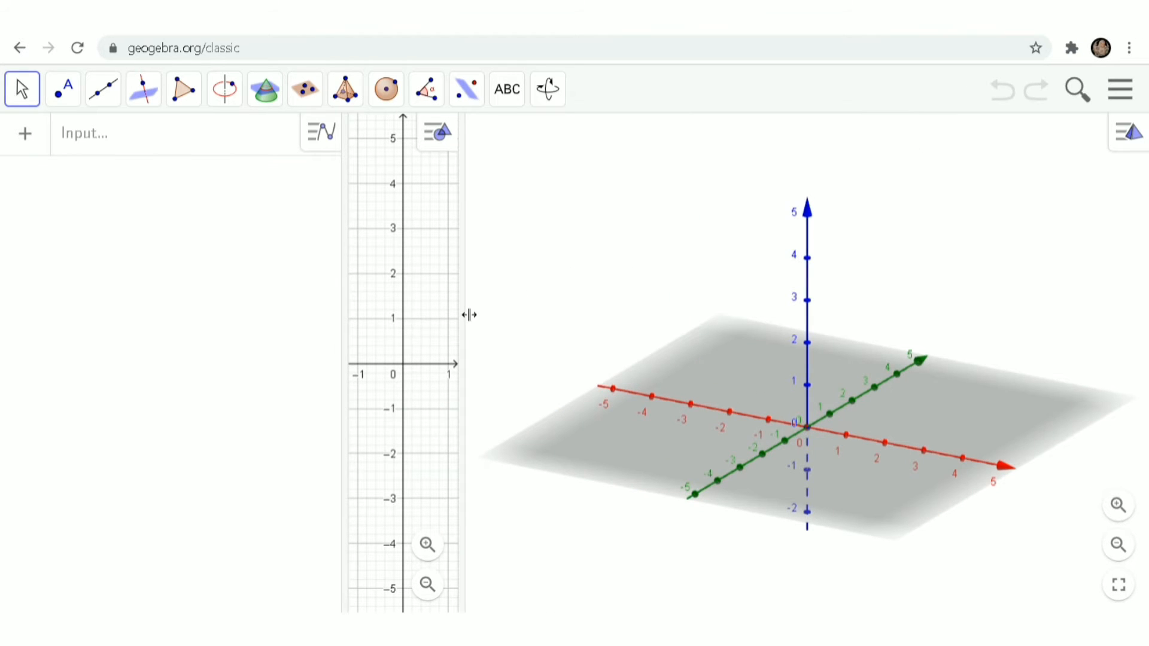
pyautogui.moveTo(469, 315); pyautogui.dragTo(604, 319)
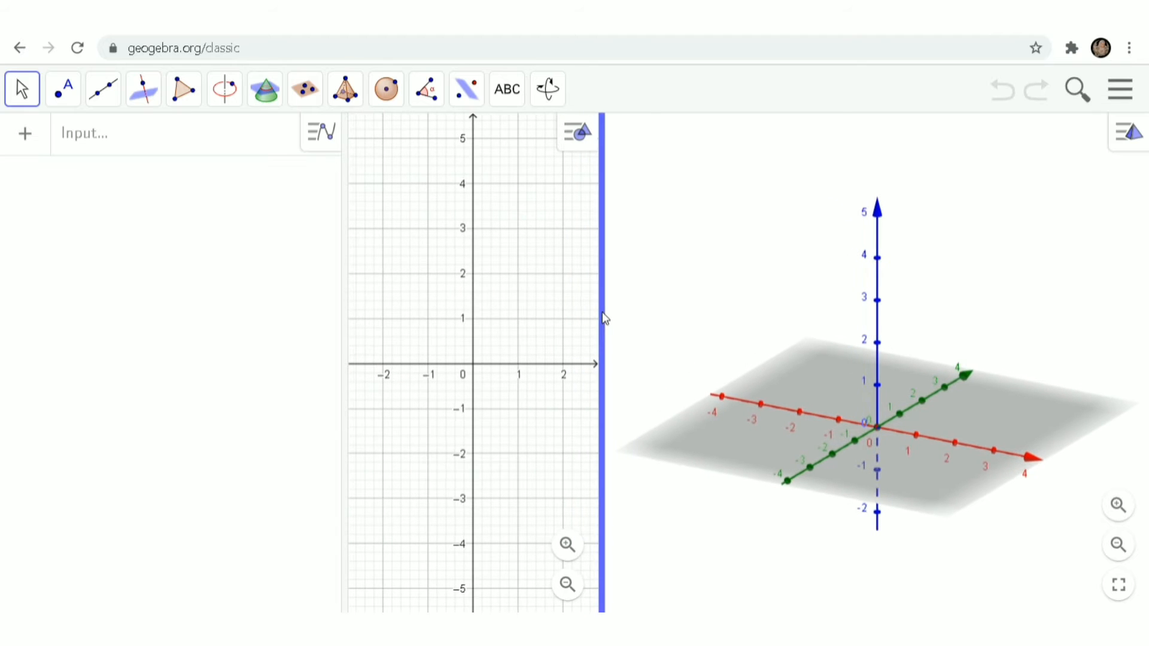
pyautogui.moveTo(496, 378); pyautogui.dragTo(423, 387)
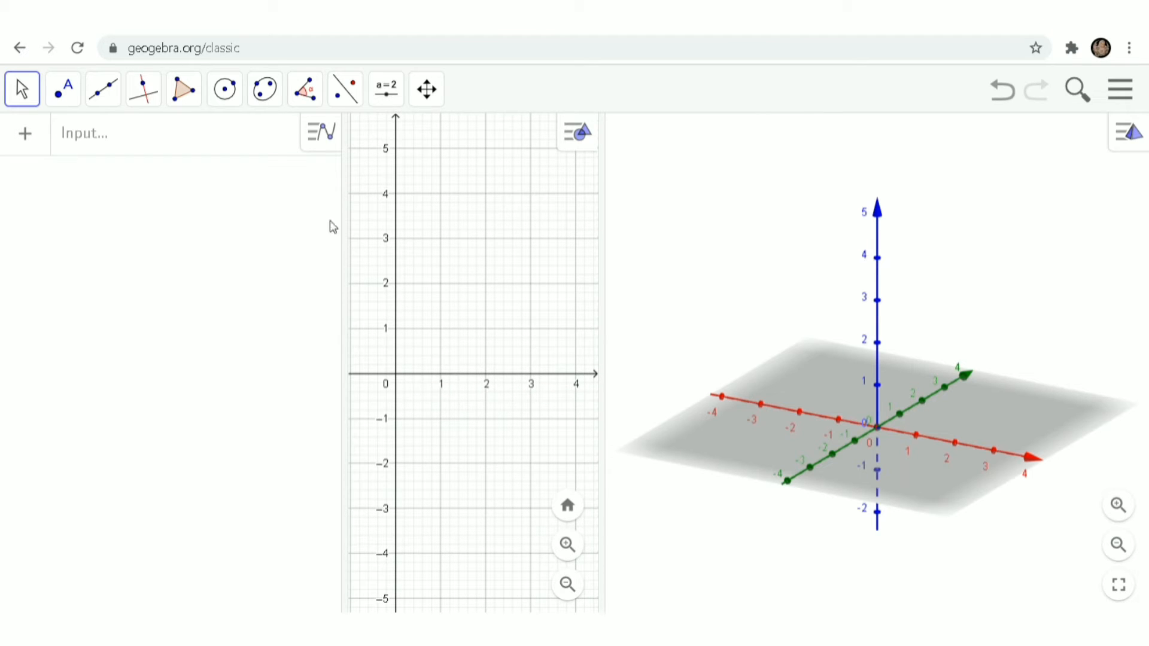
# Step: Create point A = (0,0,0) at the origin
pyautogui.click(157, 138)
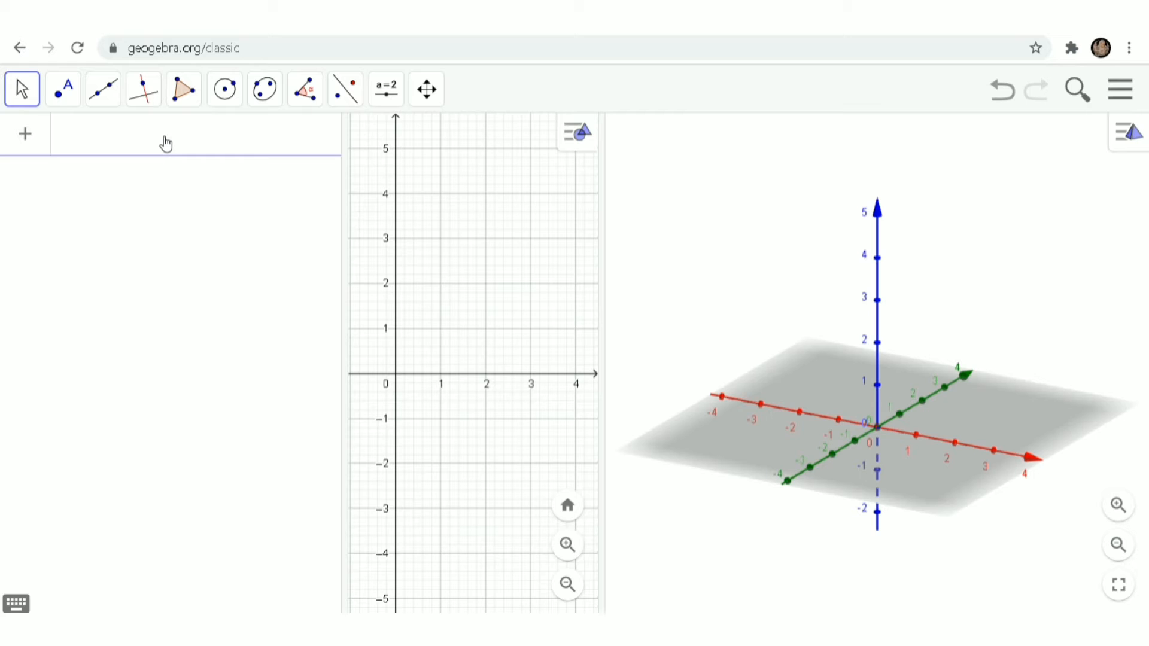
pyautogui.write('A = (')
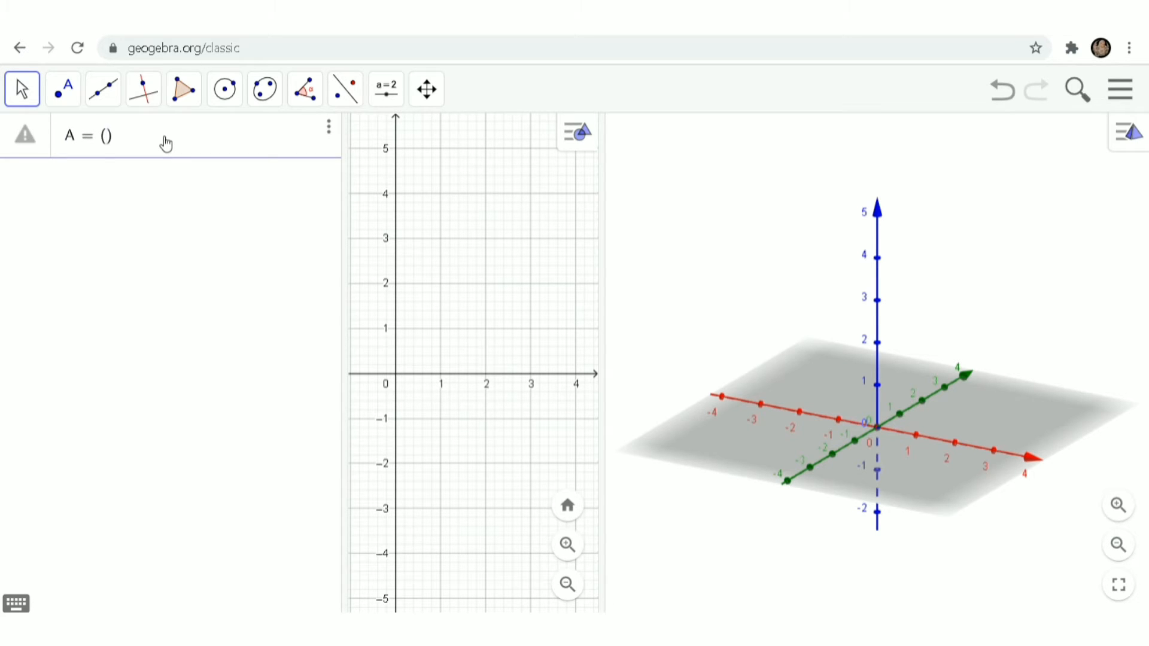
pyautogui.write('0,0')
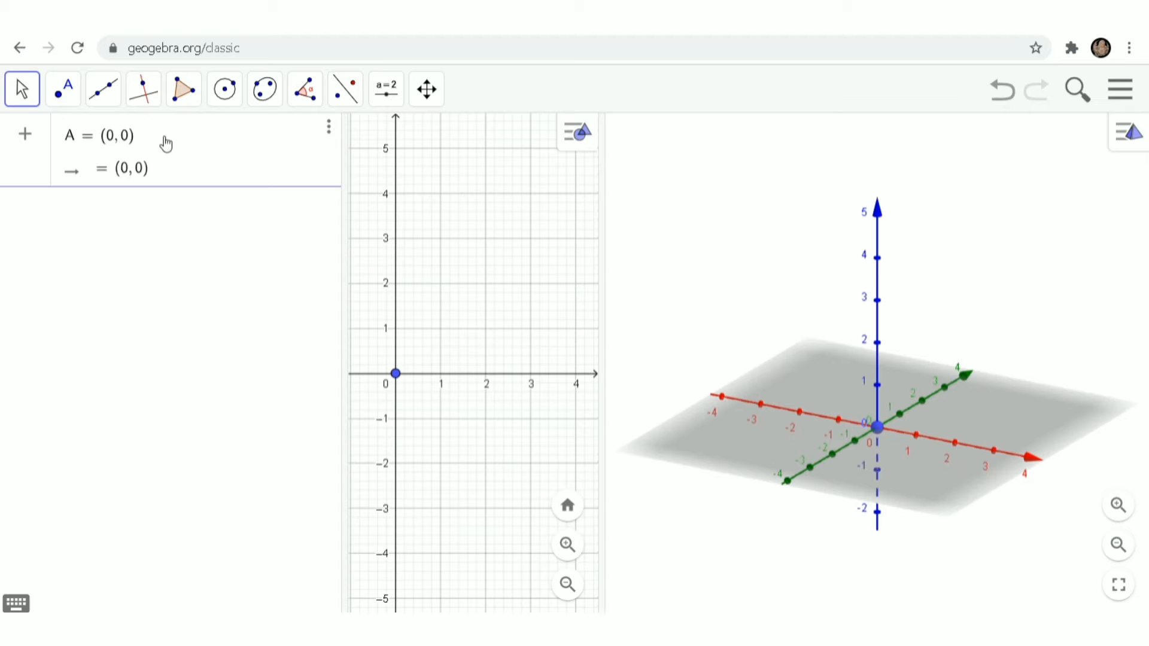
pyautogui.write(',0')
pyautogui.press('Return')
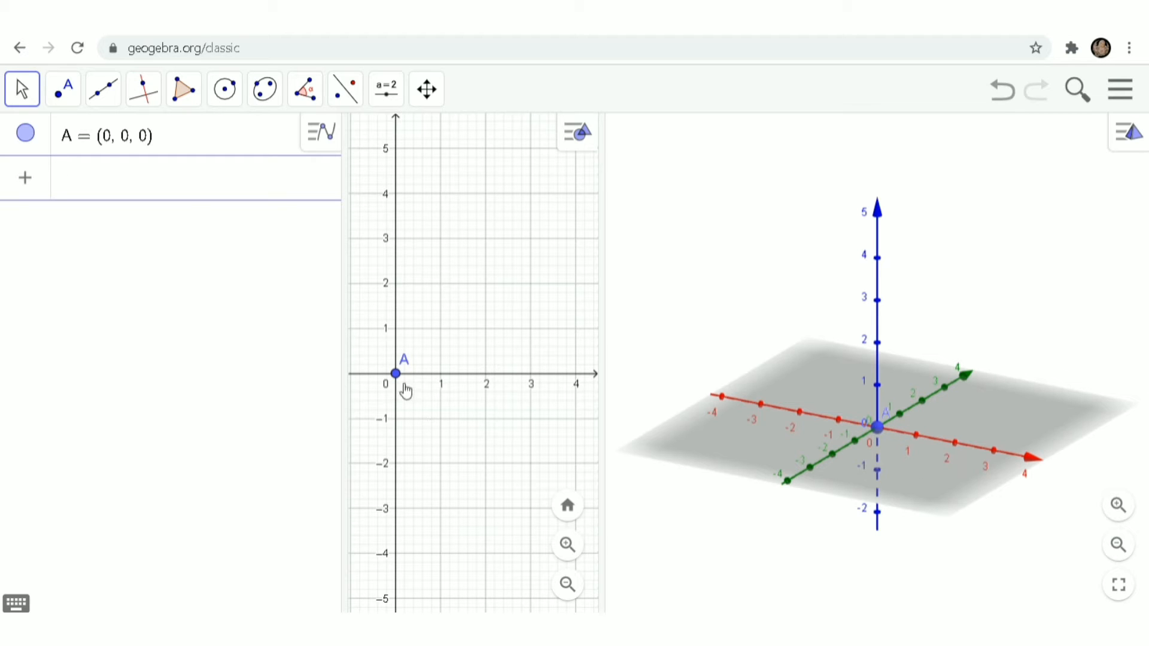
# Step: Create point B = (w,0,0), which adds a new slider w
pyautogui.click(178, 195)
pyautogui.write('B = ')
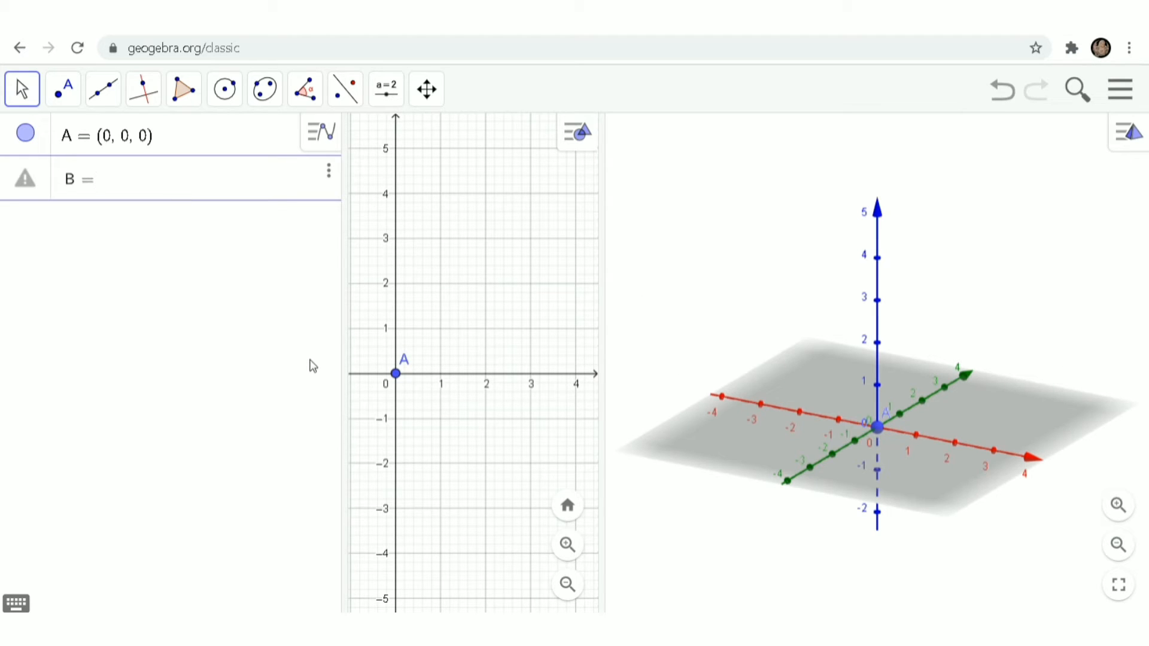
pyautogui.write('(w,0,0')
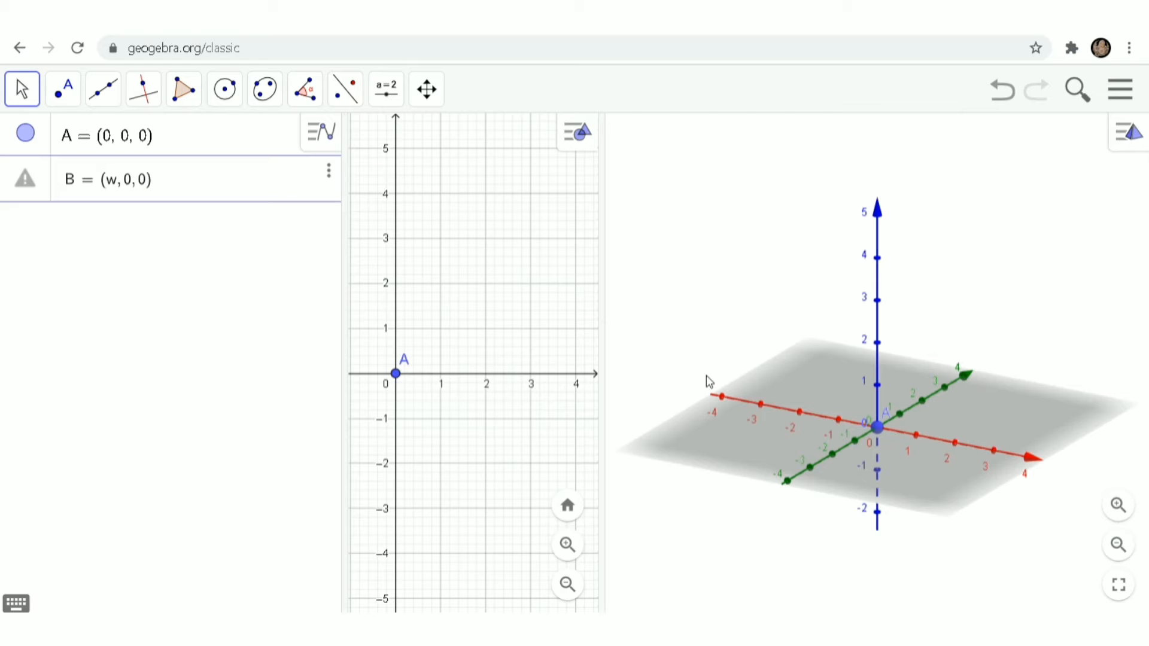
pyautogui.press('Return')
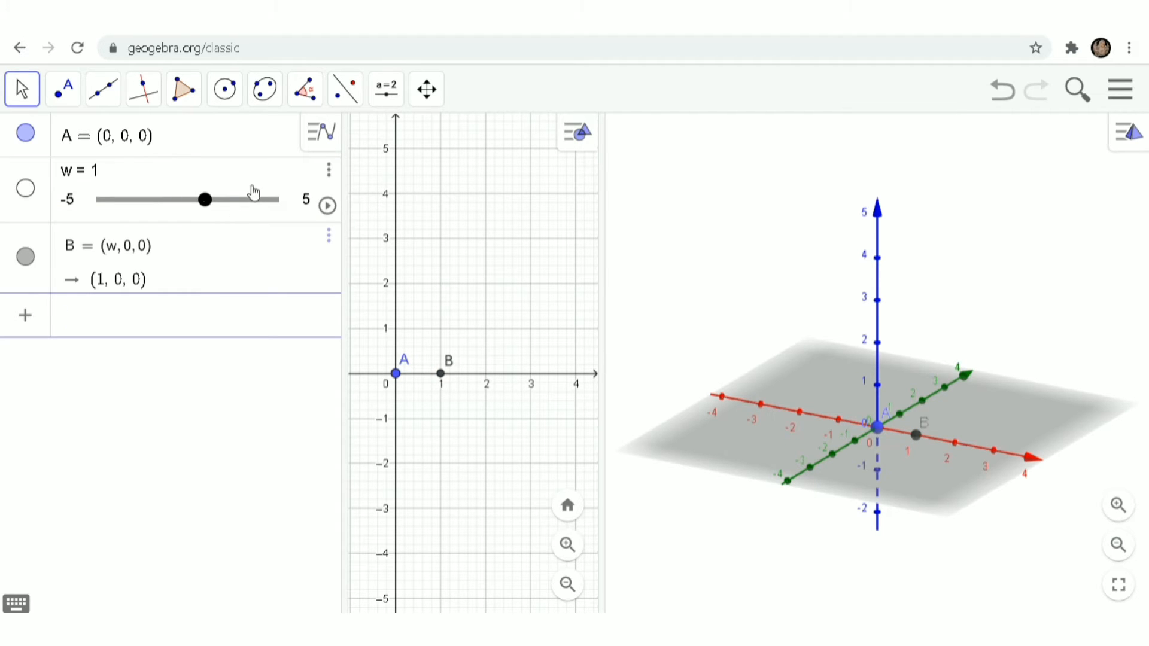
# Step: Give slider w a 0 to 10 range and set it to 3, placing B at (3,0,0)
pyautogui.moveTo(210, 206); pyautogui.dragTo(247, 203)
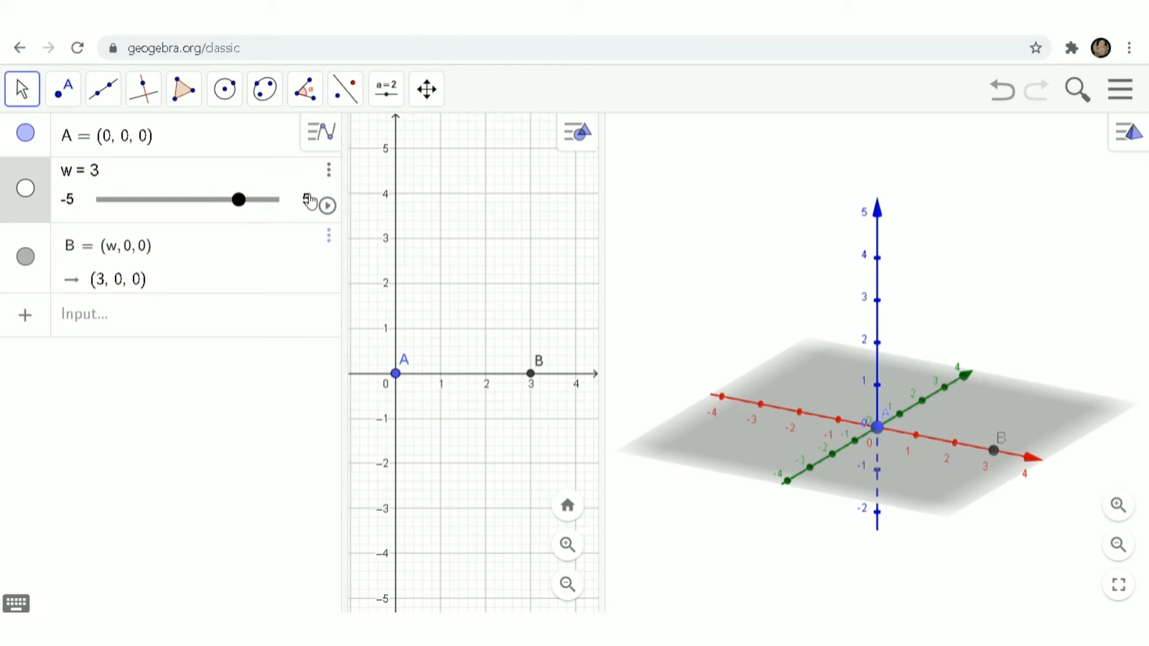
pyautogui.click(309, 201)
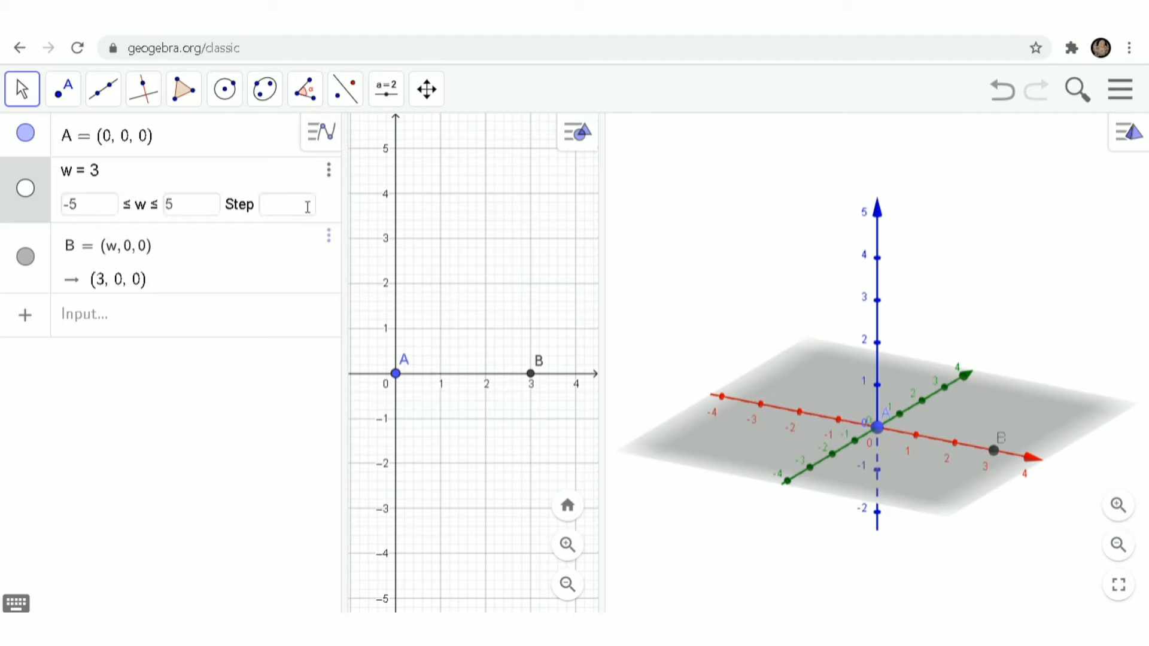
pyautogui.click(87, 213)
pyautogui.click(192, 210)
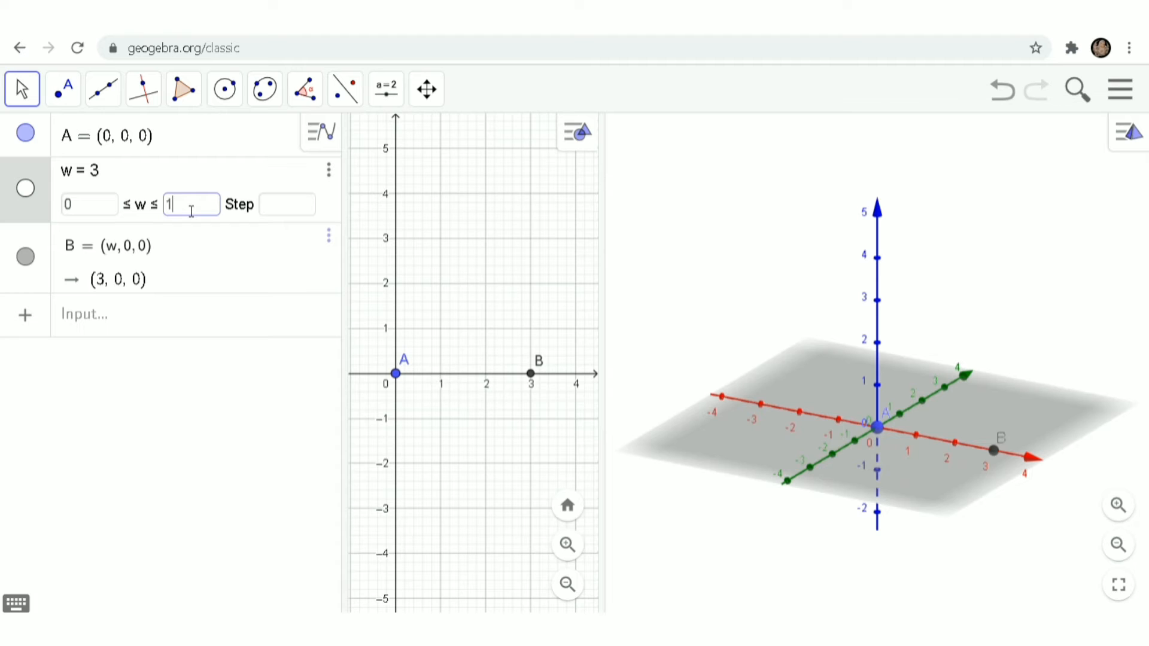
pyautogui.write('10')
pyautogui.press('Return')
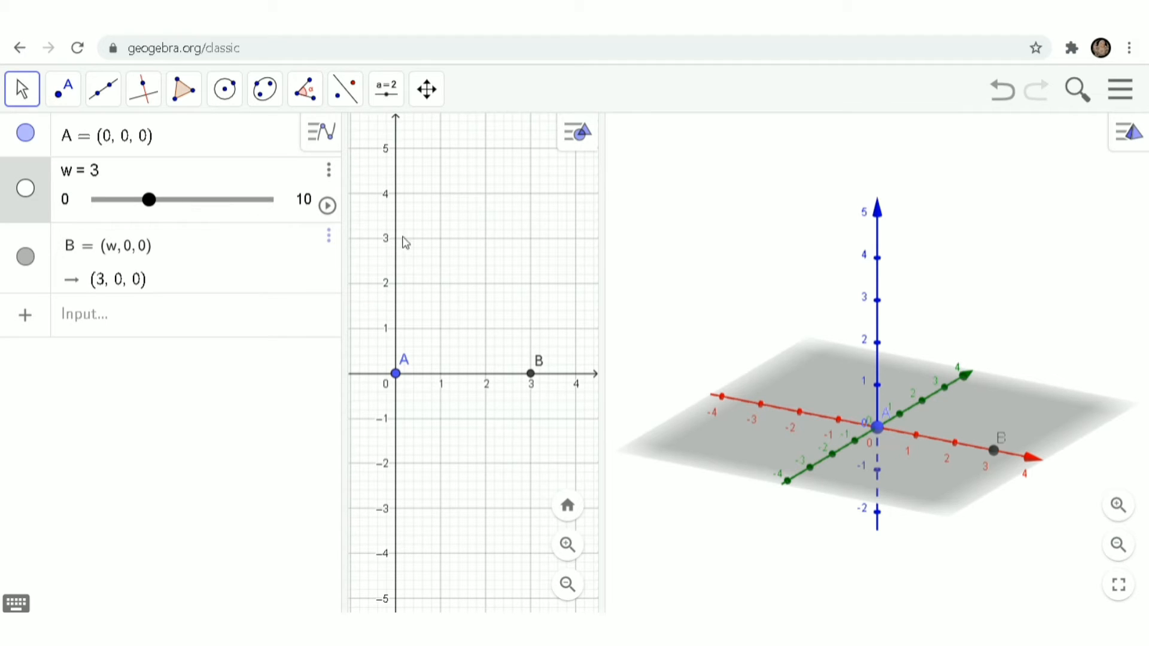
pyautogui.click(99, 321)
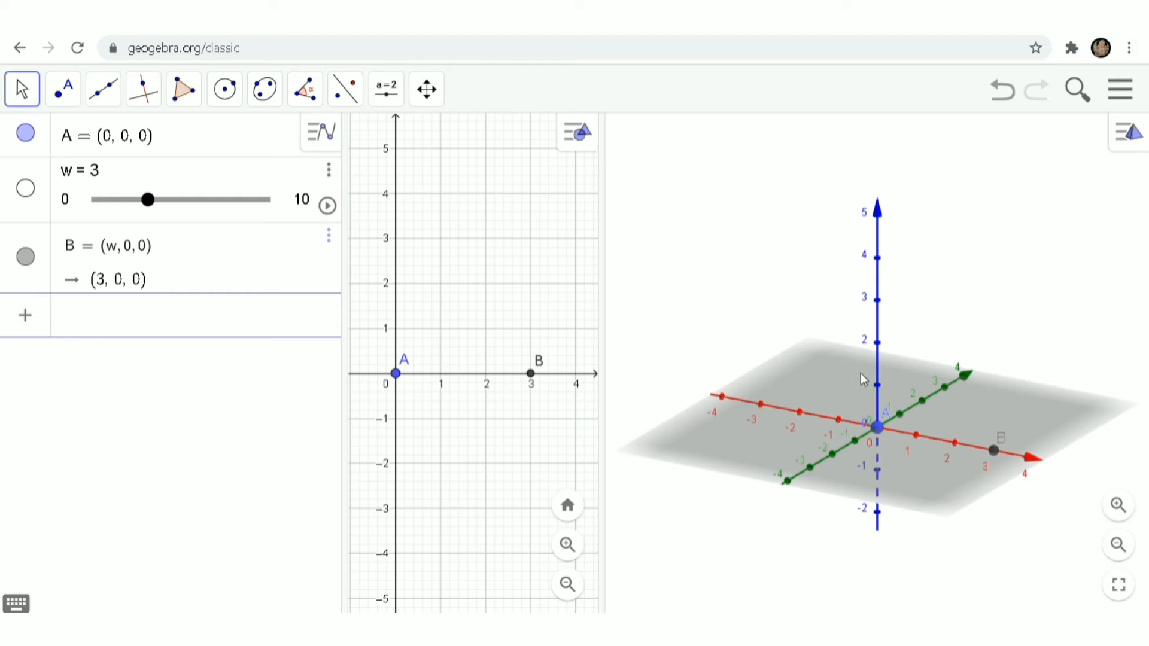
# Step: Create point D = (0,l,0), which adds a new slider l
pyautogui.write('D = (')
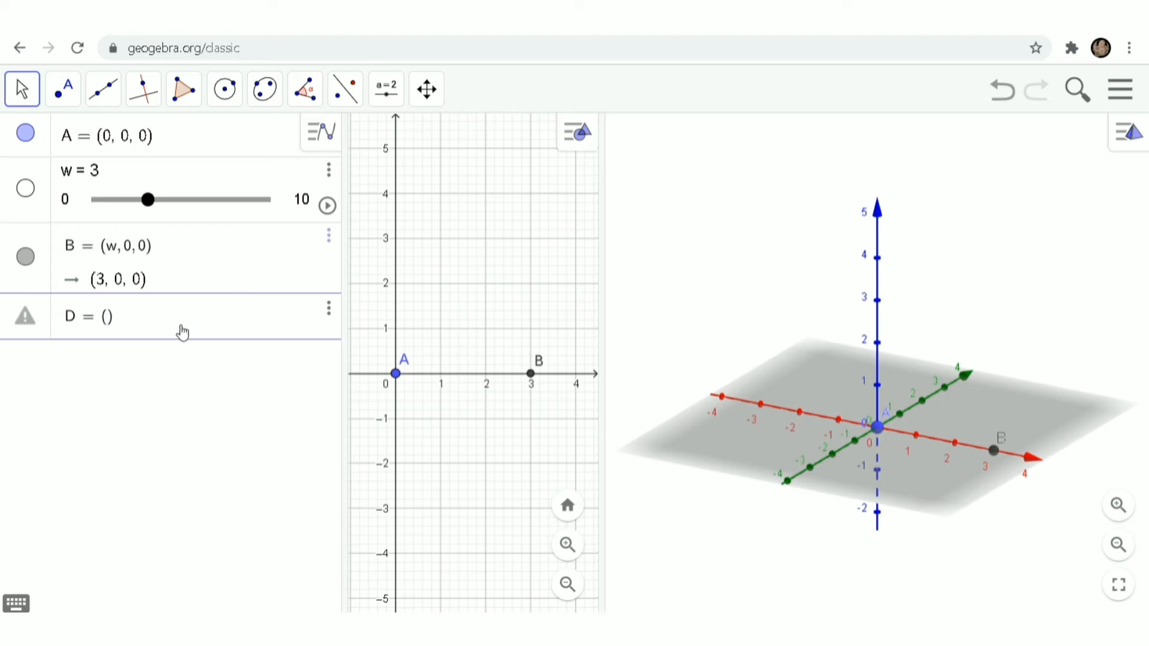
pyautogui.write('0,ℓ,0')
pyautogui.press('Return')
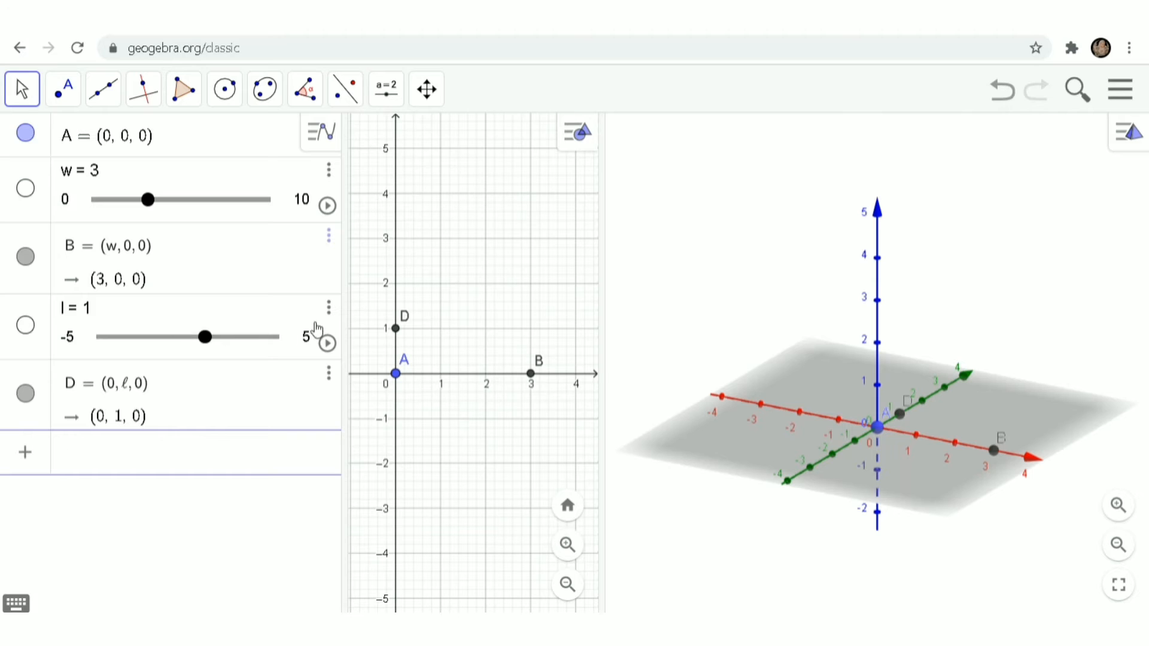
# Step: Give slider l a 0 to 10 range and set it to 4, placing D at (0,4,0)
pyautogui.click(307, 336)
pyautogui.click(102, 347)
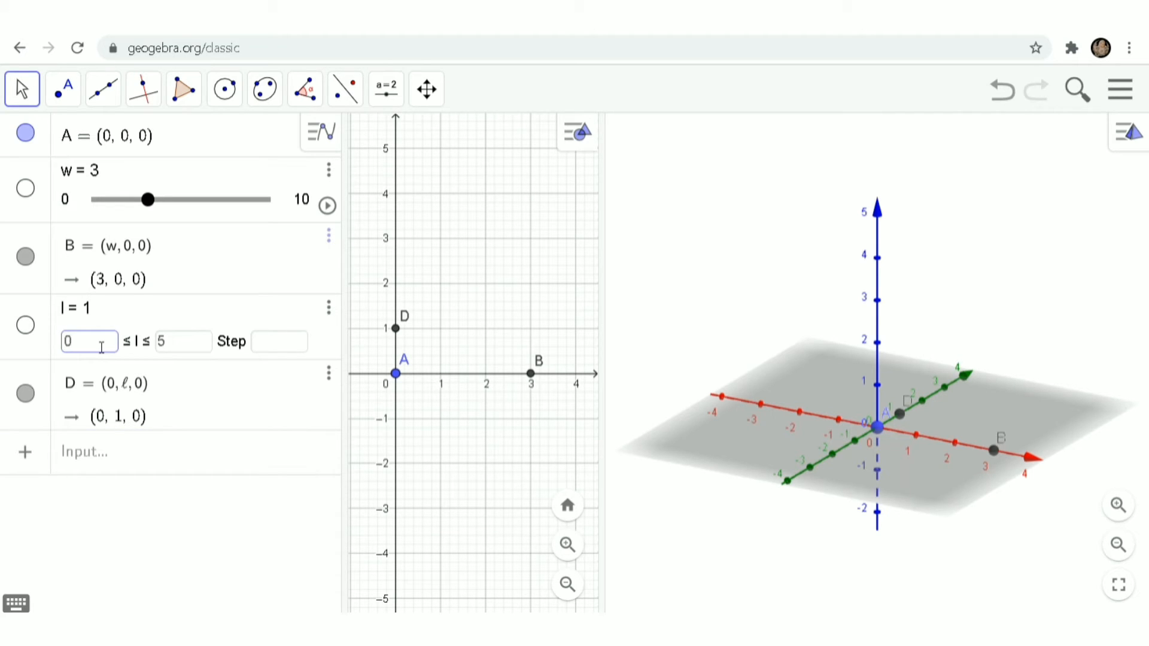
pyautogui.click(191, 356)
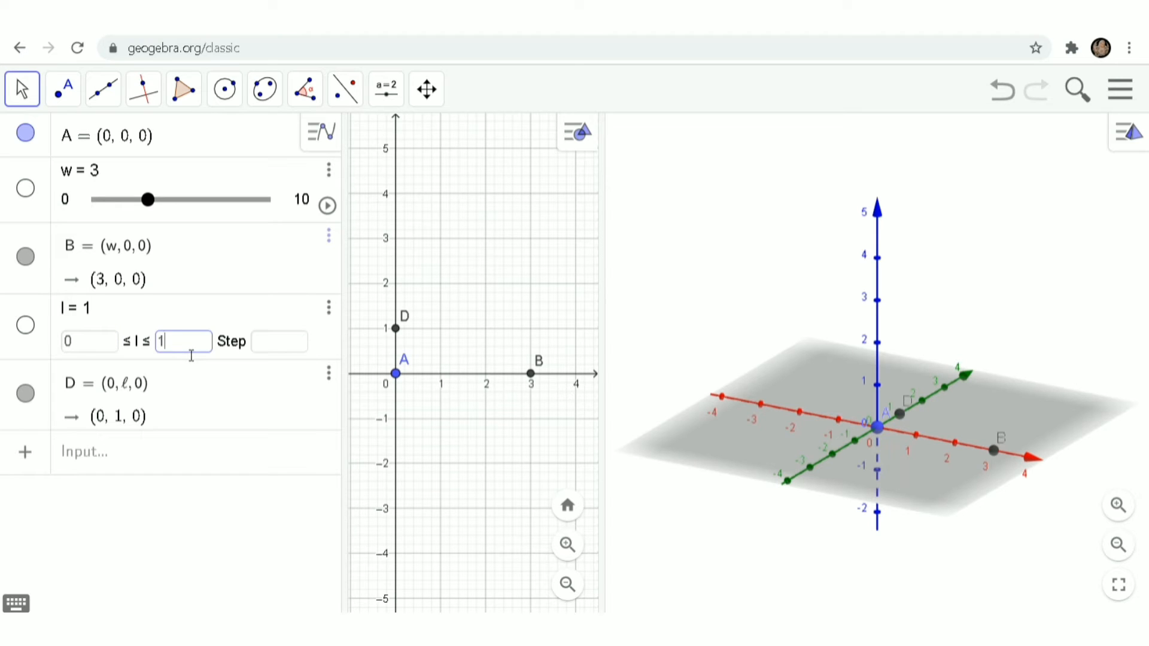
pyautogui.press('Return')
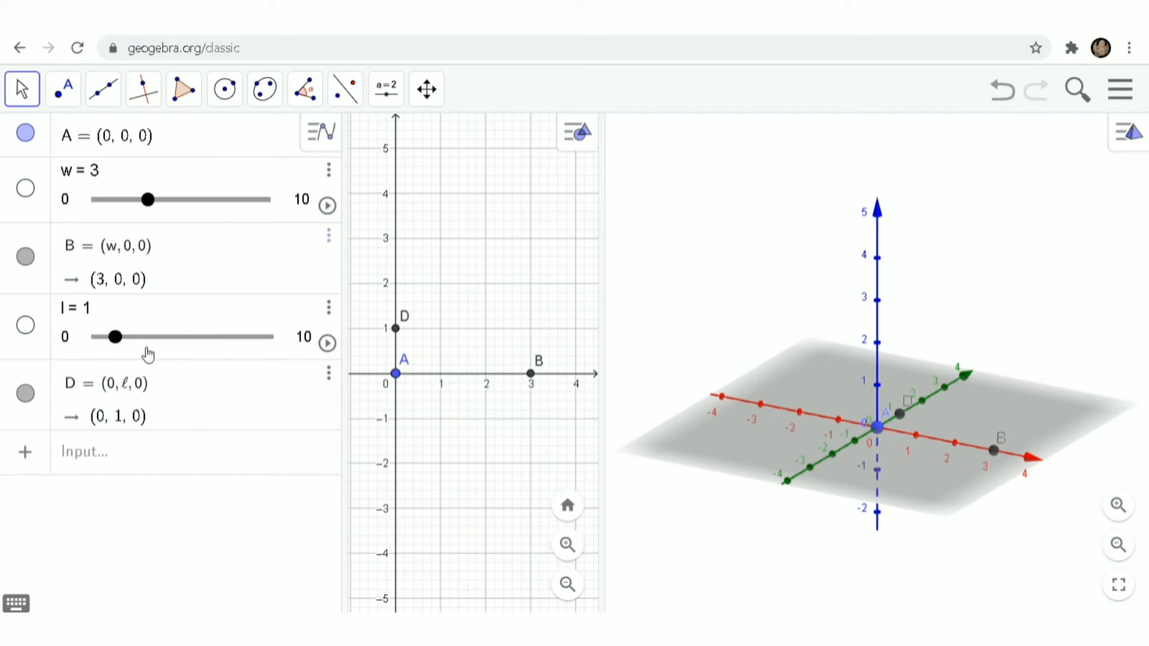
pyautogui.moveTo(115, 337); pyautogui.dragTo(173, 340)
pyautogui.click(129, 469)
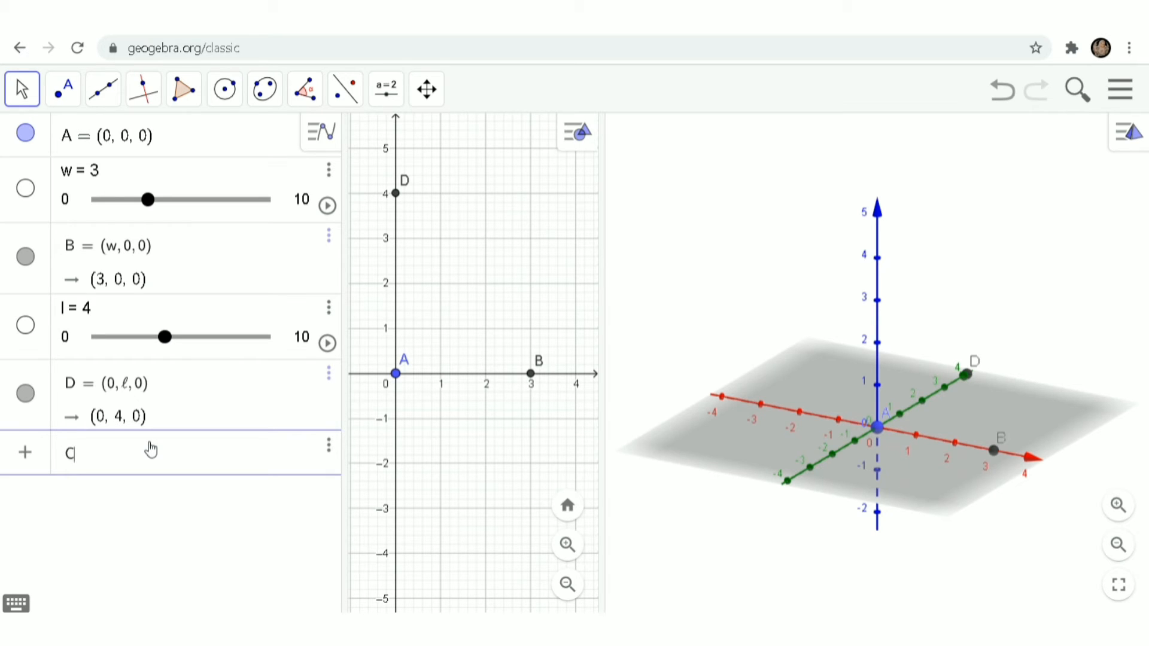
# Step: Enter C = (w,l,0), placing corner C at (3,4,0)
pyautogui.write('= (')
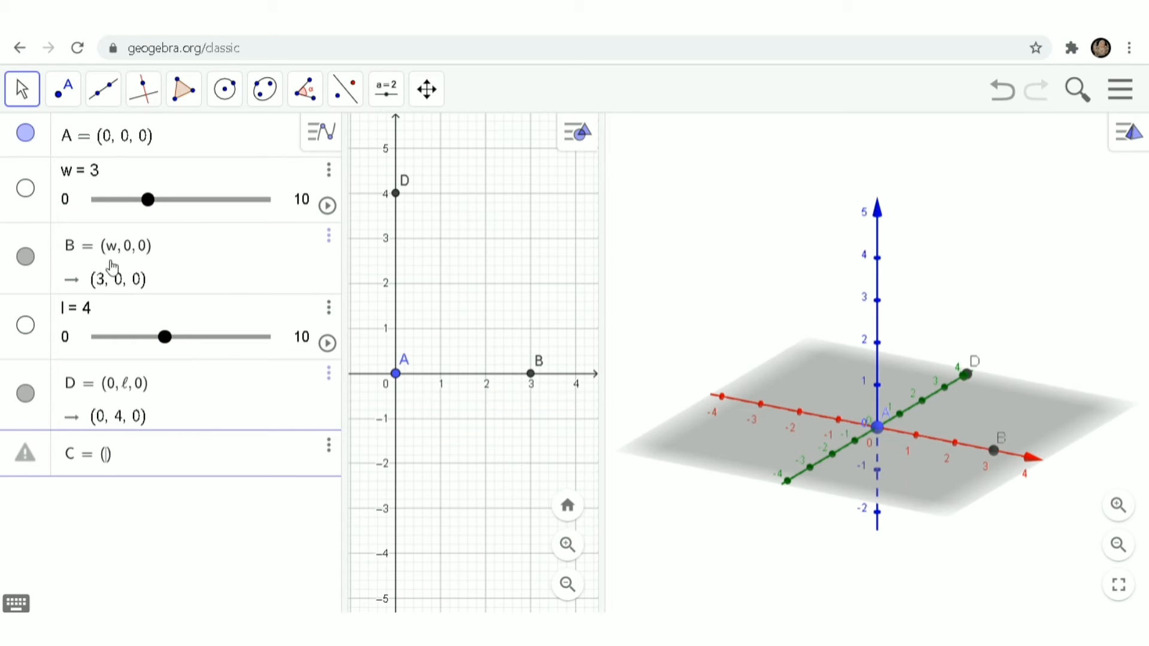
pyautogui.write('w,')
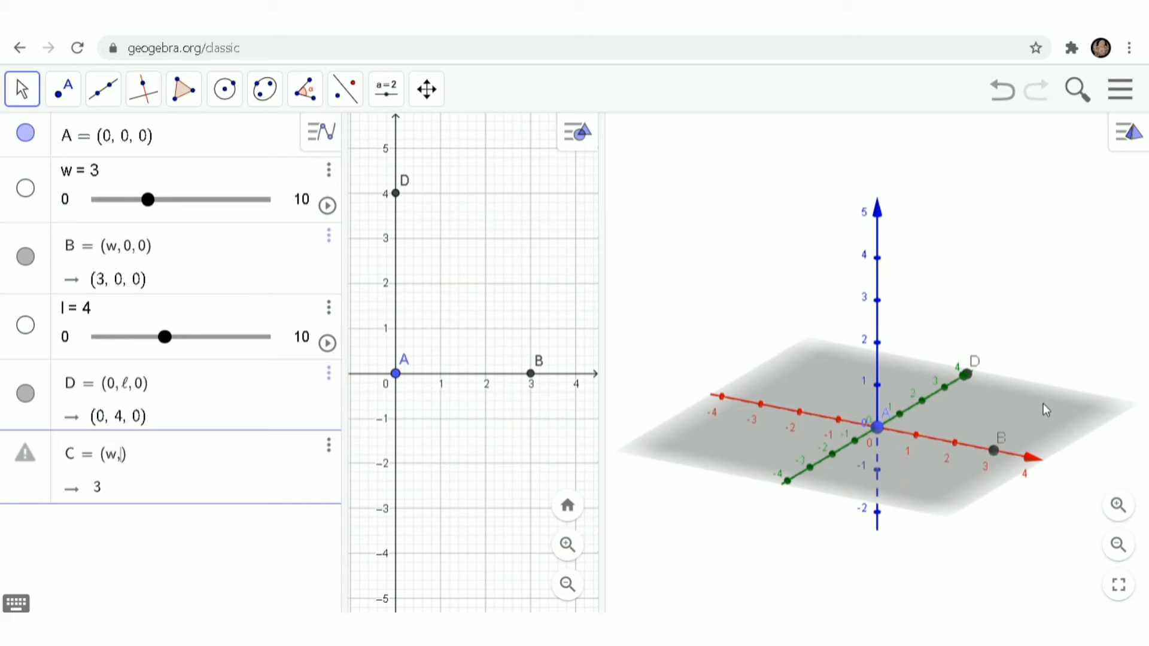
pyautogui.write('l,0')
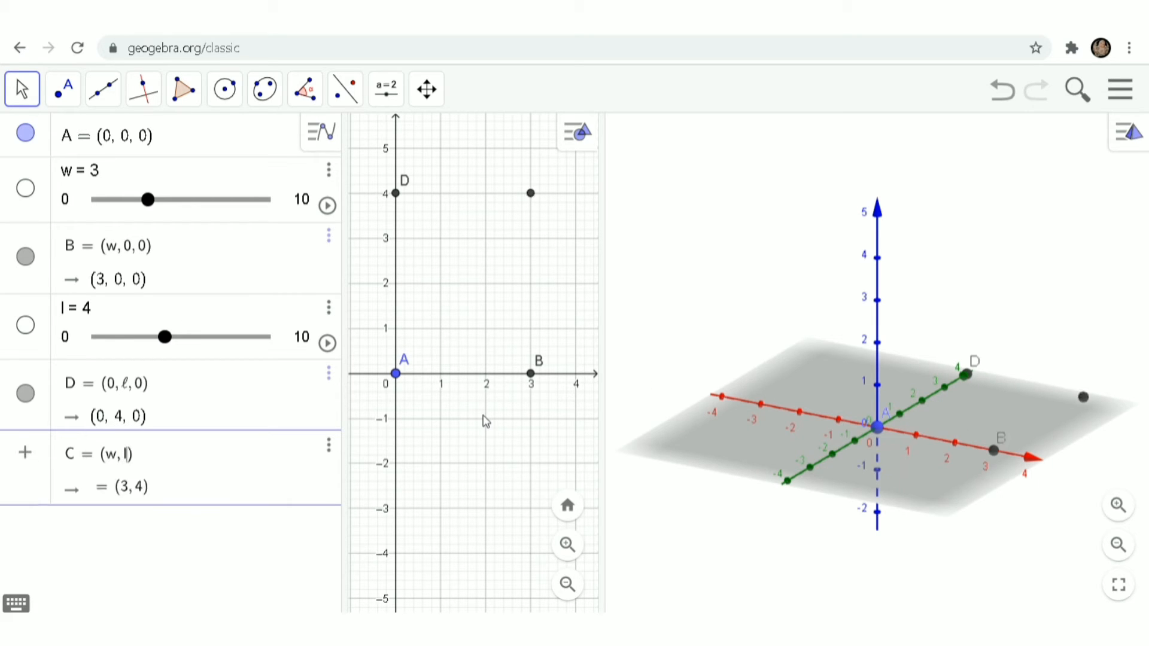
pyautogui.press('Return')
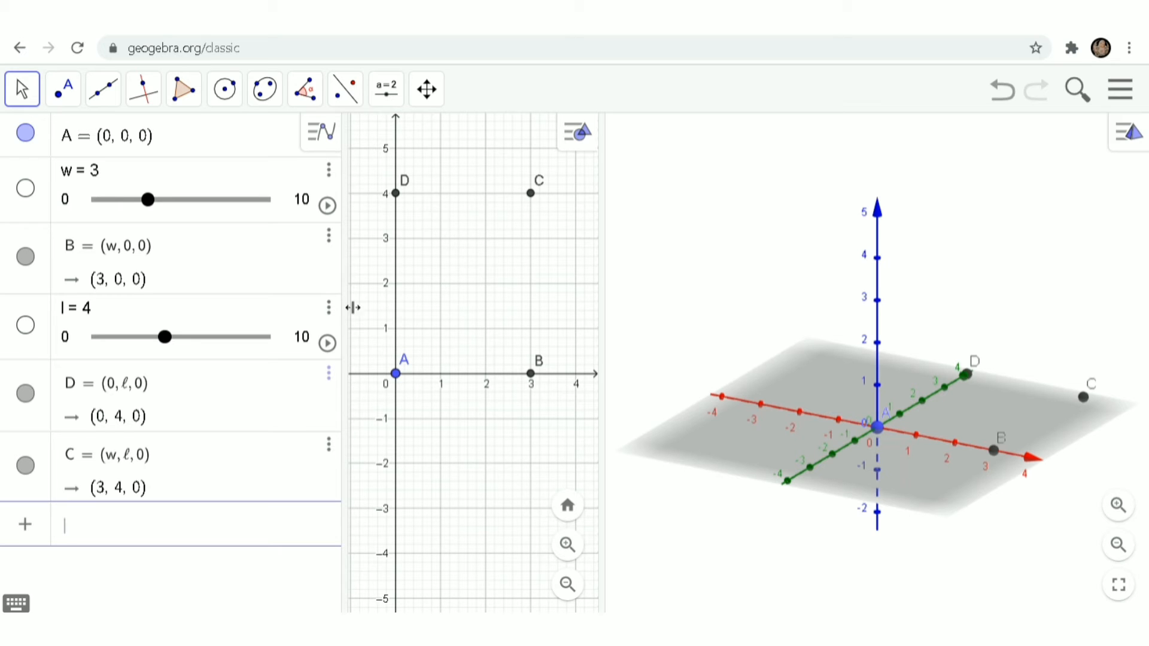
# Step: Draw polygon q1 through A, B, C and D, giving area 12 with sides 3, 4, 3, 4
pyautogui.click(186, 95)
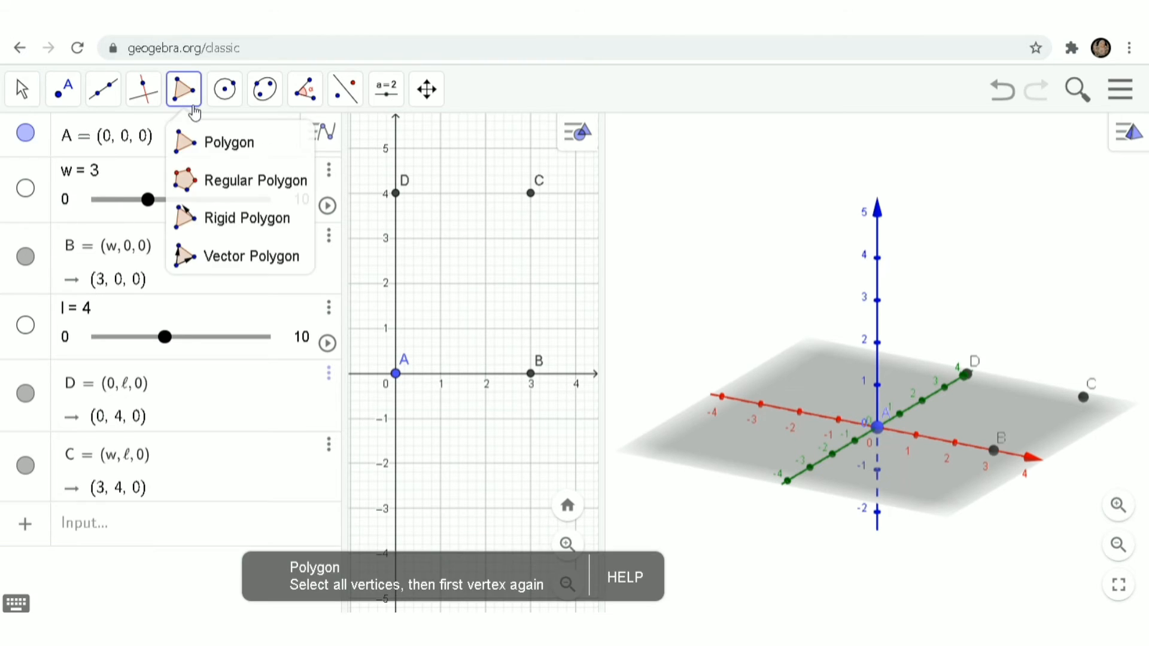
pyautogui.click(219, 149)
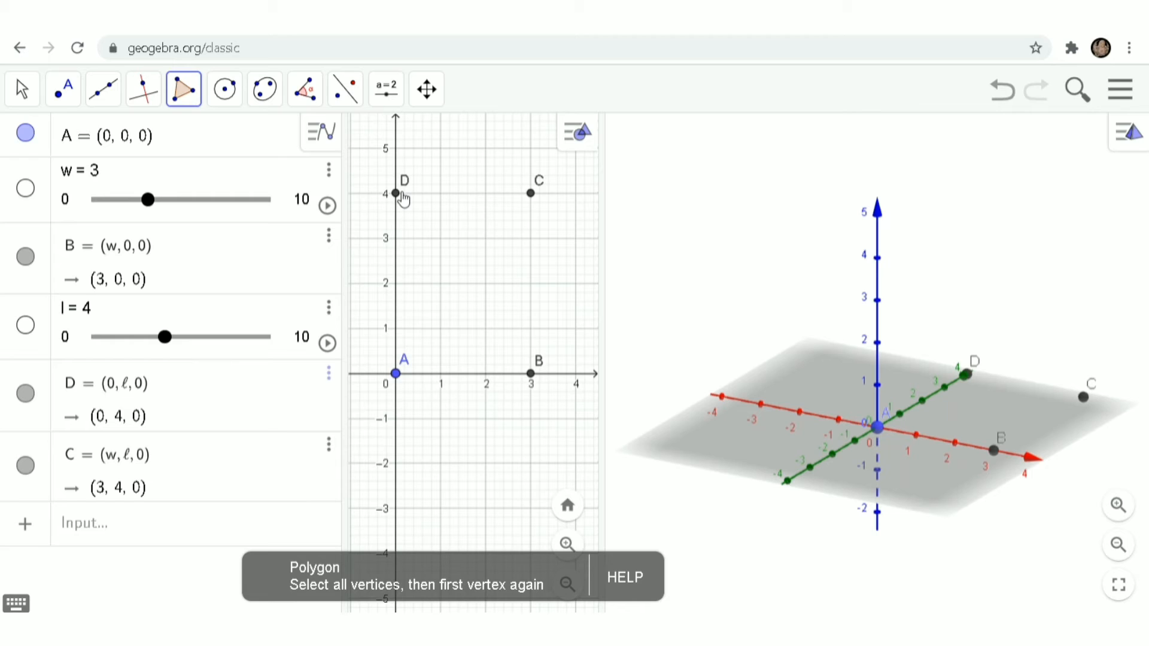
pyautogui.click(400, 374)
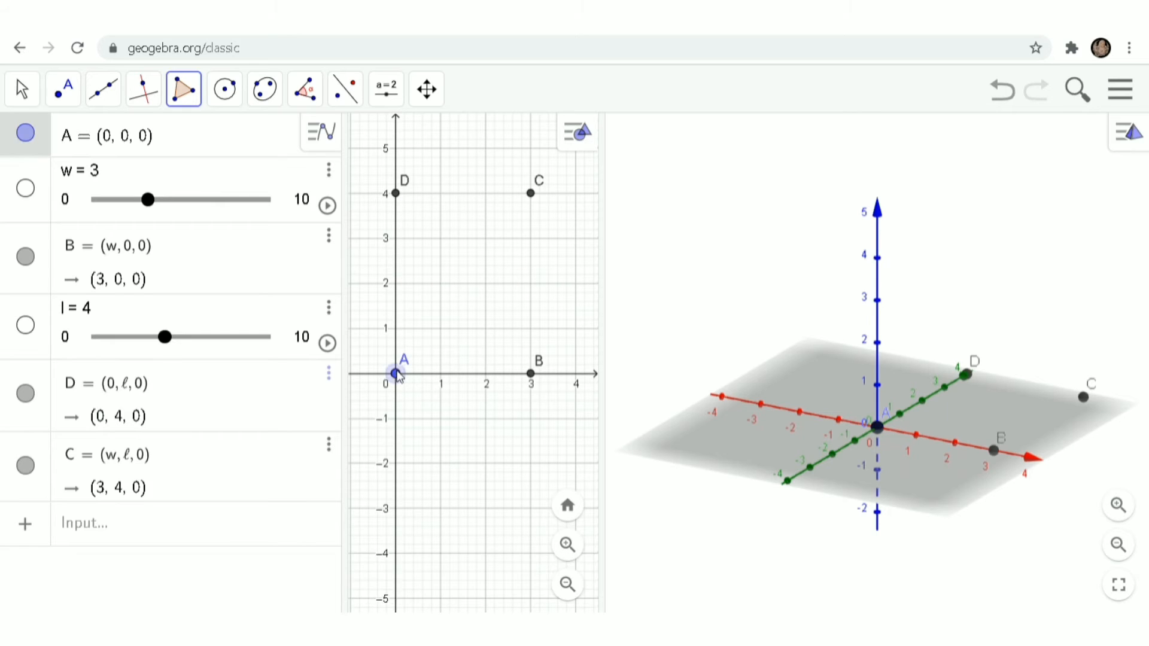
pyautogui.click(531, 374)
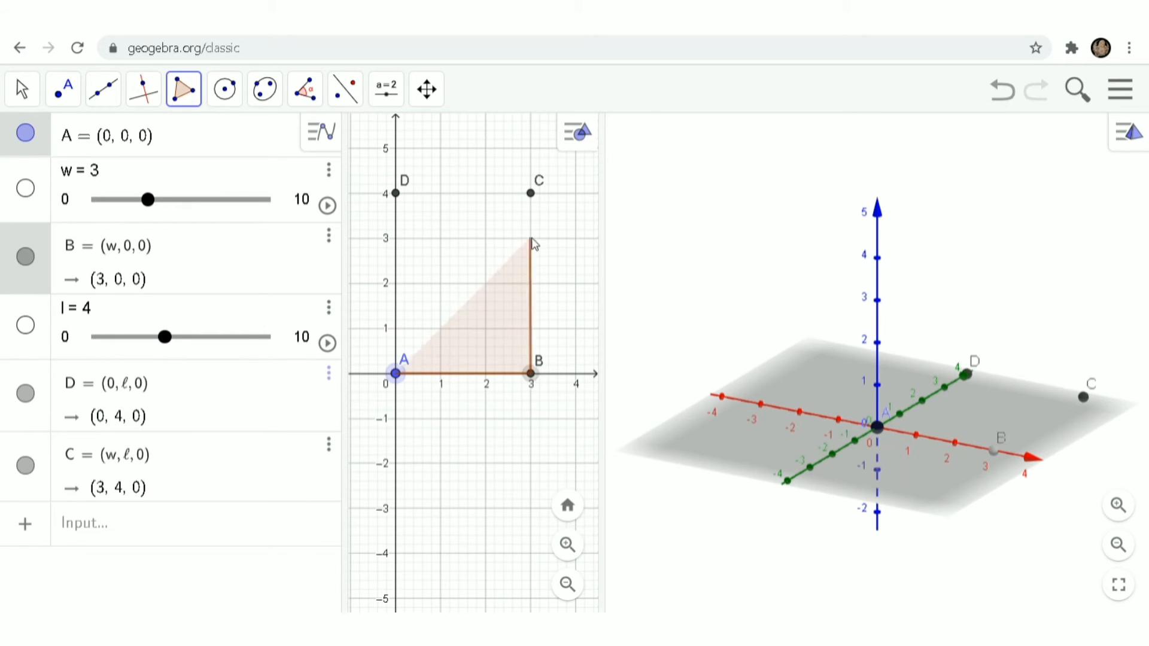
pyautogui.click(531, 194)
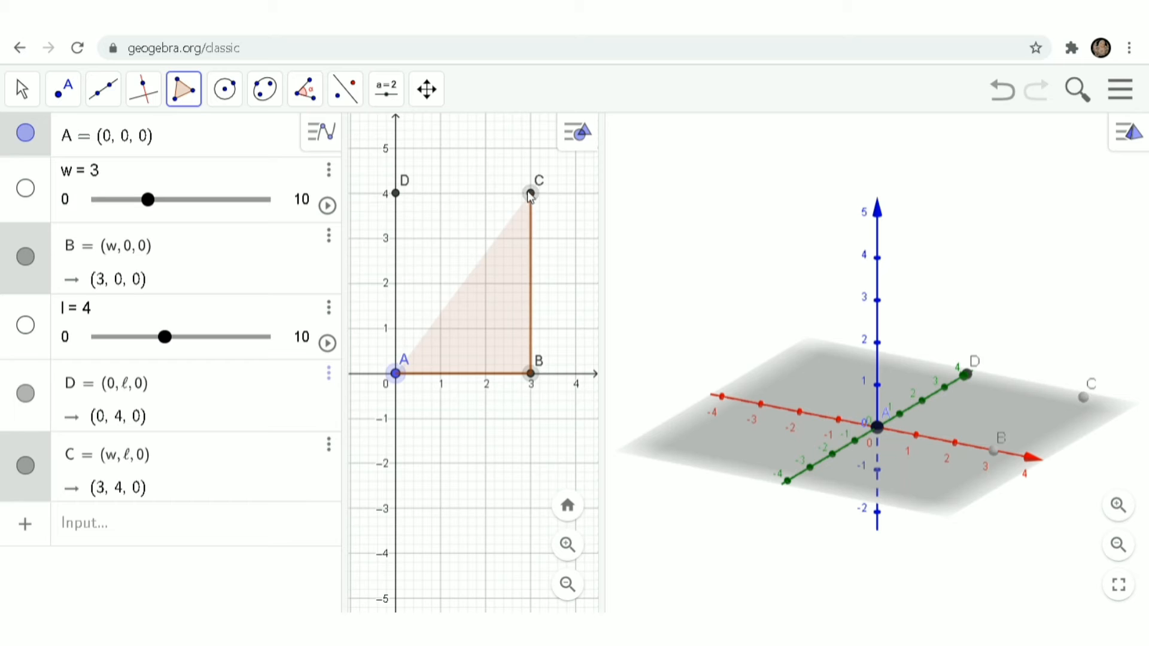
pyautogui.click(402, 197)
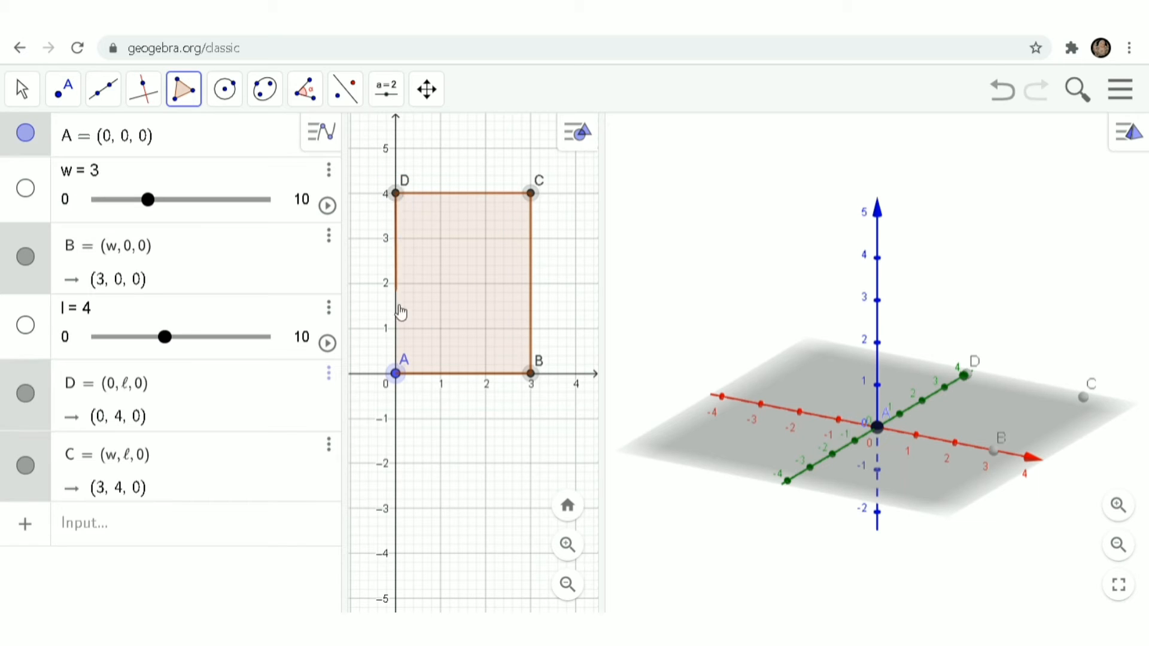
pyautogui.click(398, 374)
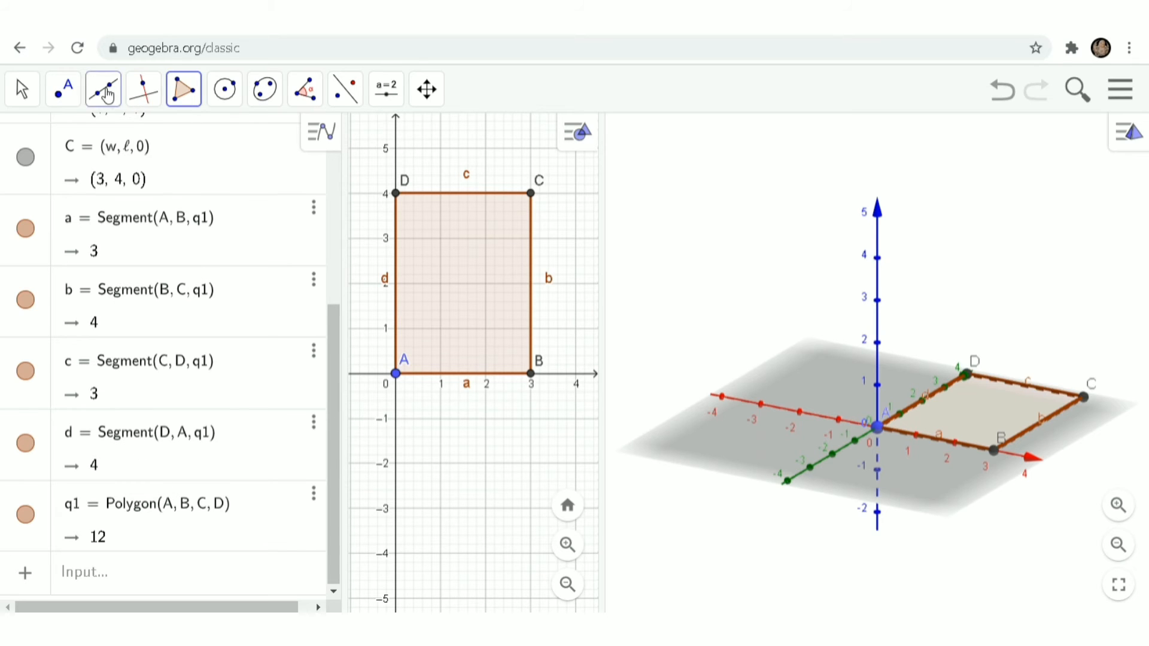
pyautogui.click(21, 96)
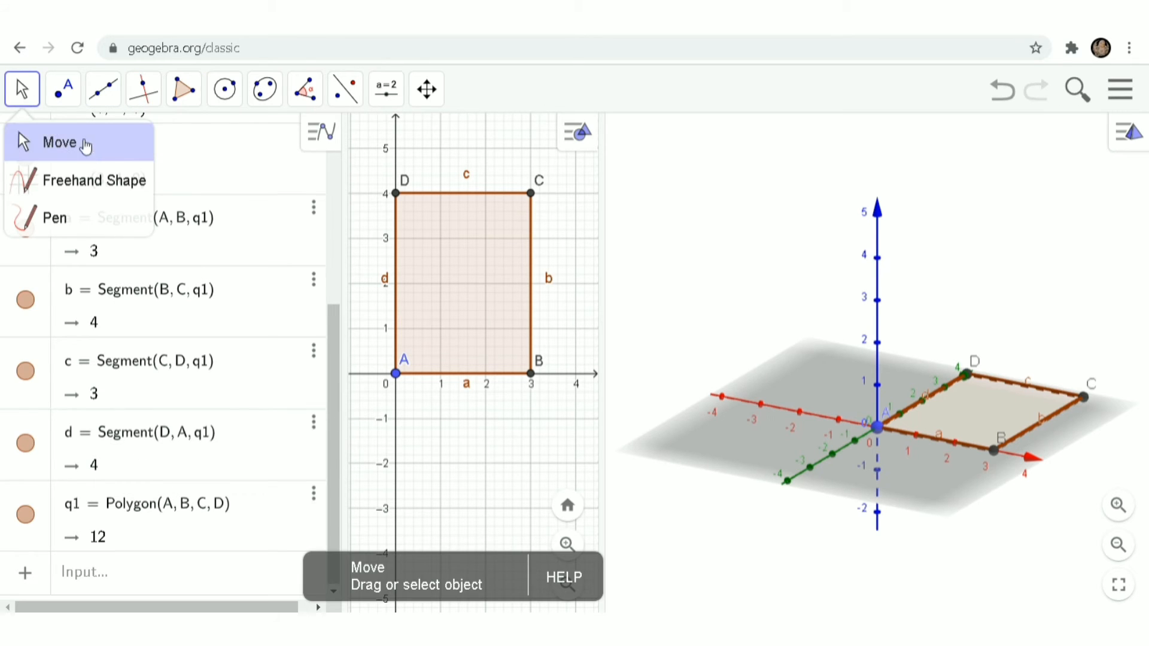
# Step: Activate the 3D Graphics view and show its dropdown of 3D solid tools
pyautogui.click(86, 145)
pyautogui.click(645, 230)
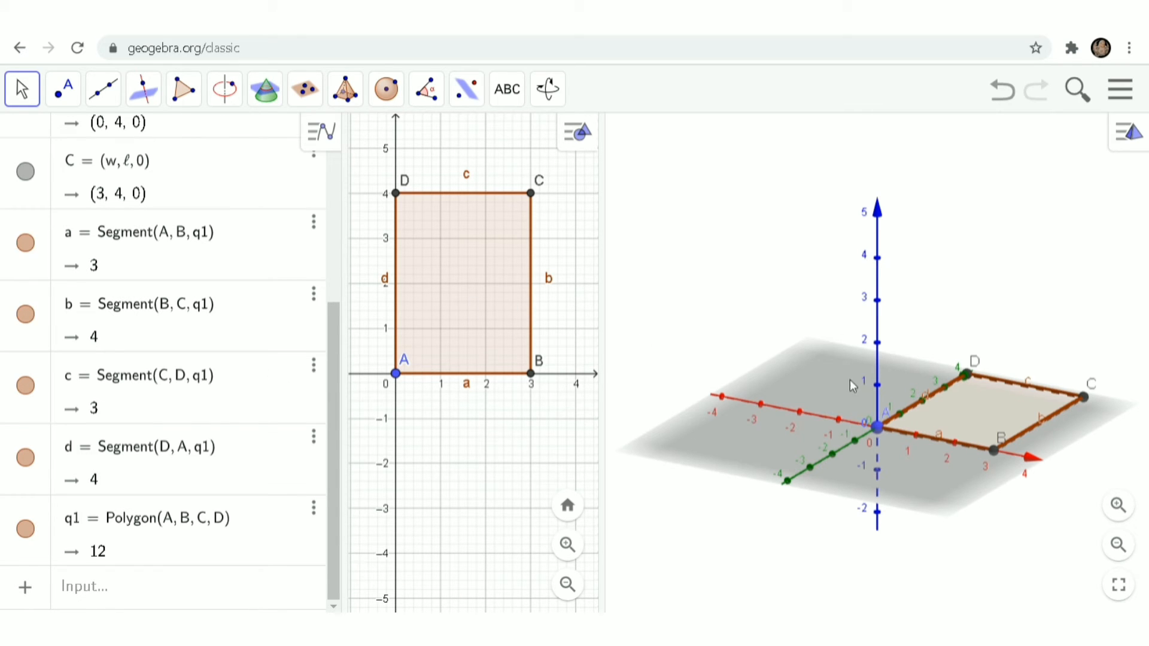
pyautogui.click(347, 91)
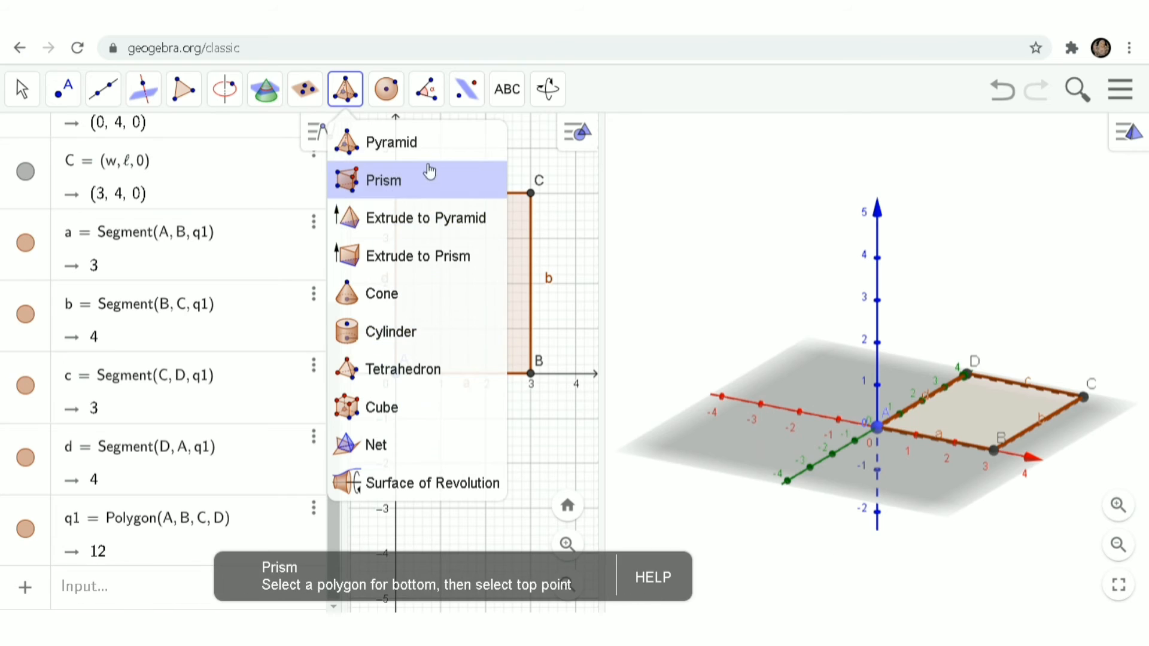
# Step: Extrude q1 into prism f with altitude slider h ranging 0 to 5, giving volume 12
pyautogui.click(398, 259)
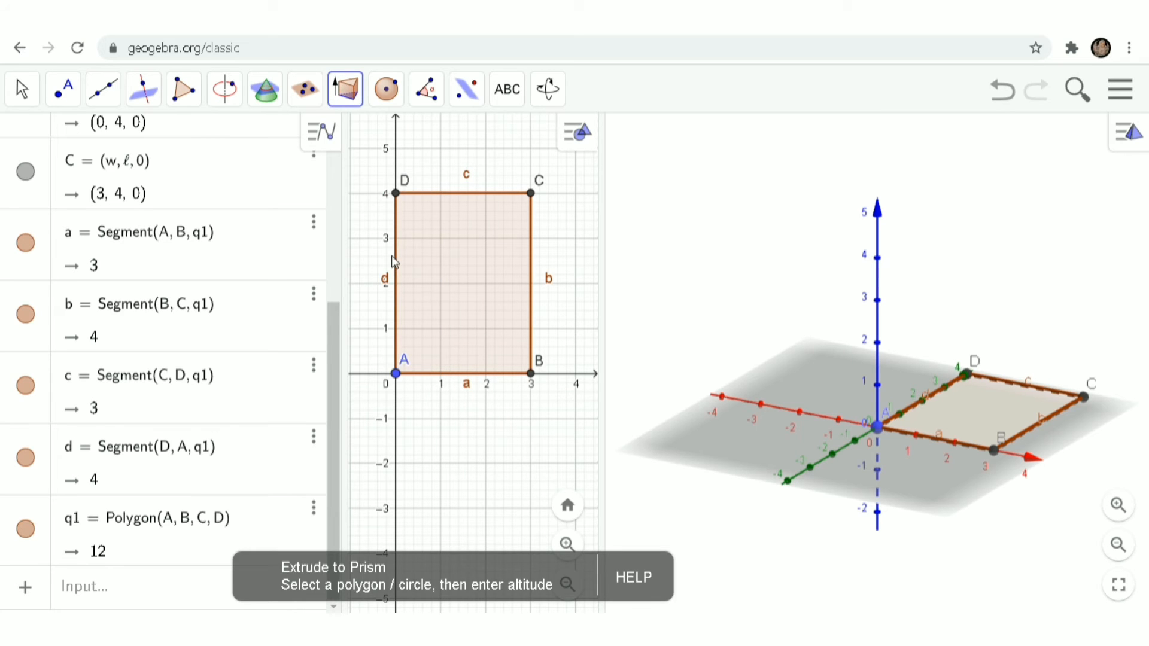
pyautogui.click(966, 418)
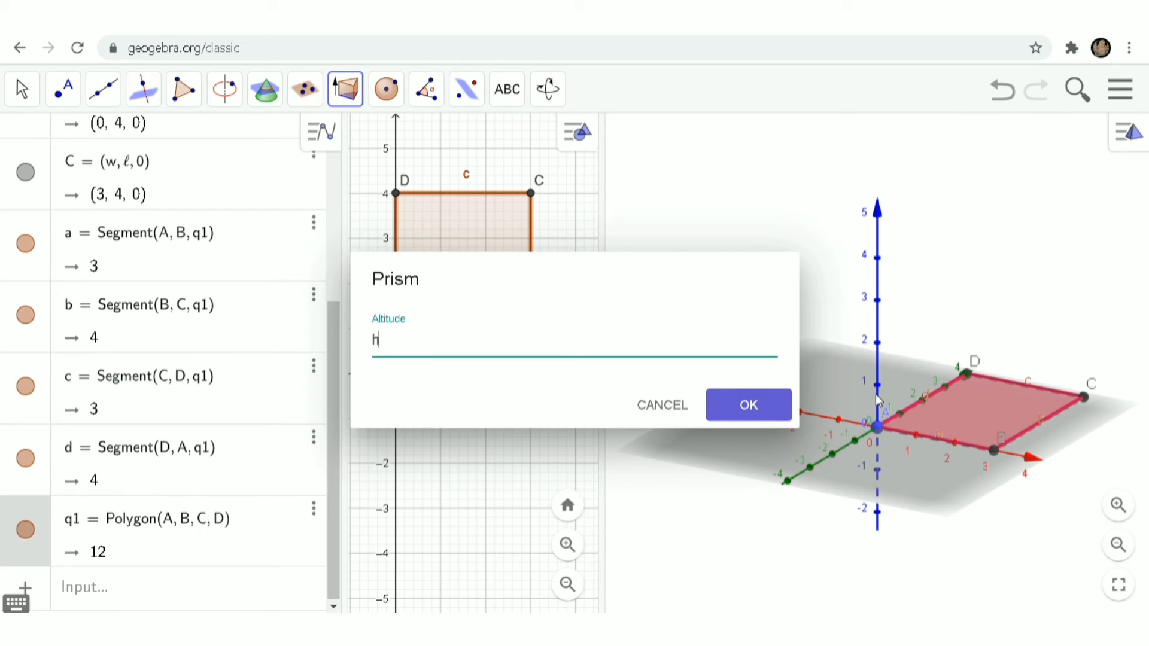
pyautogui.press('Return')
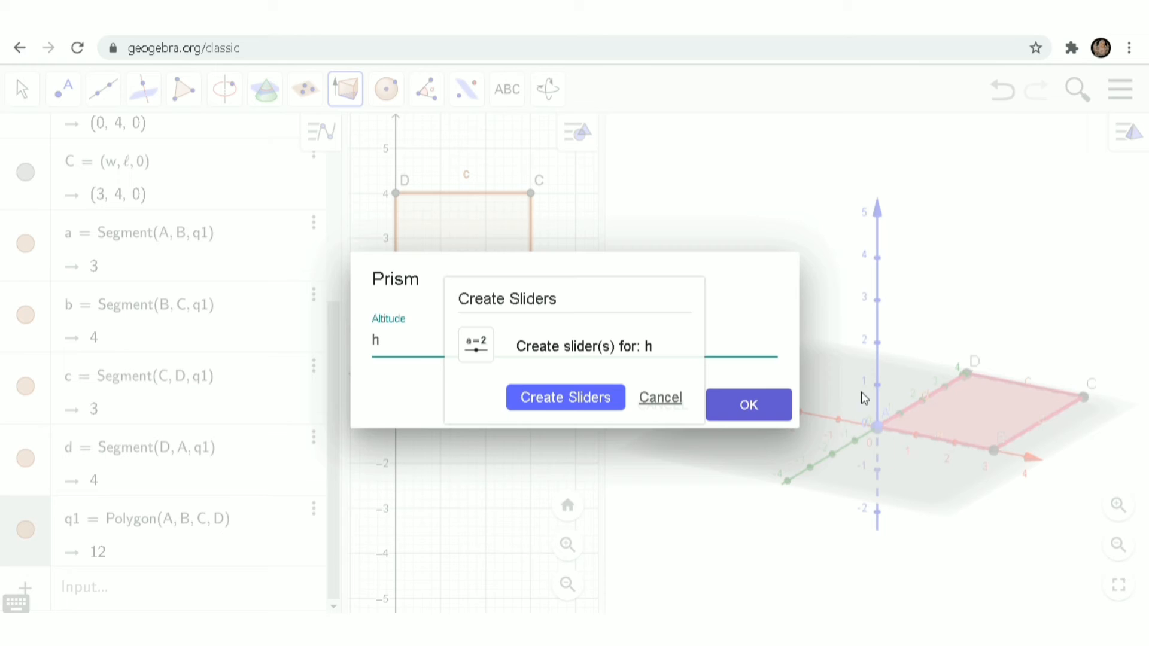
pyautogui.click(601, 398)
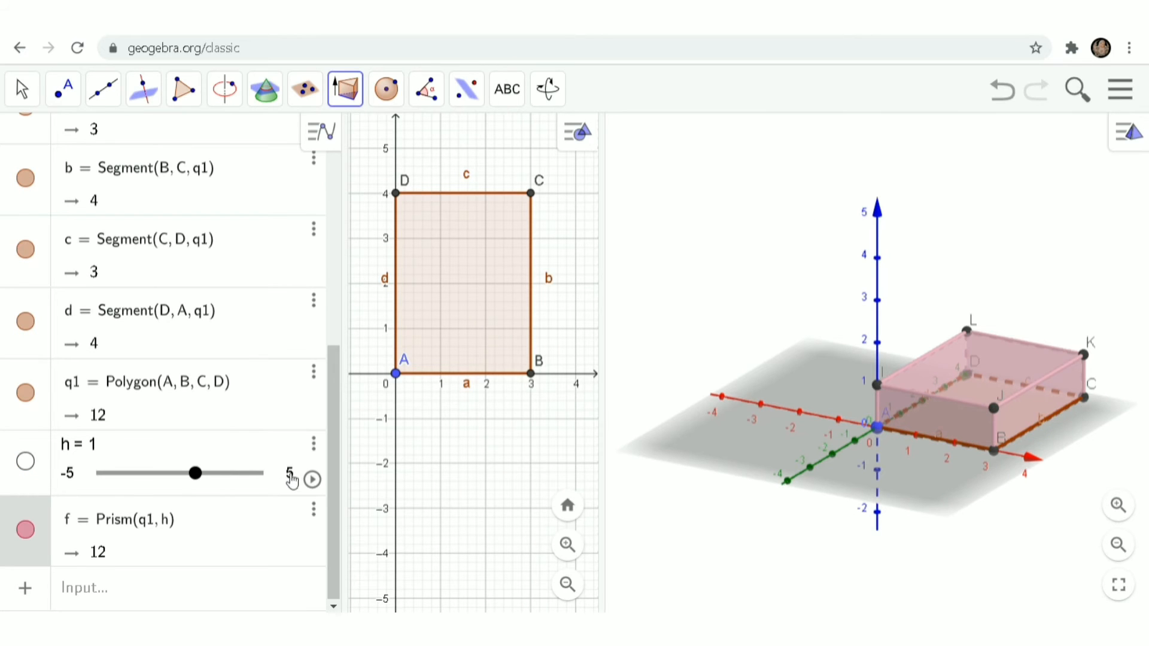
pyautogui.click(292, 480)
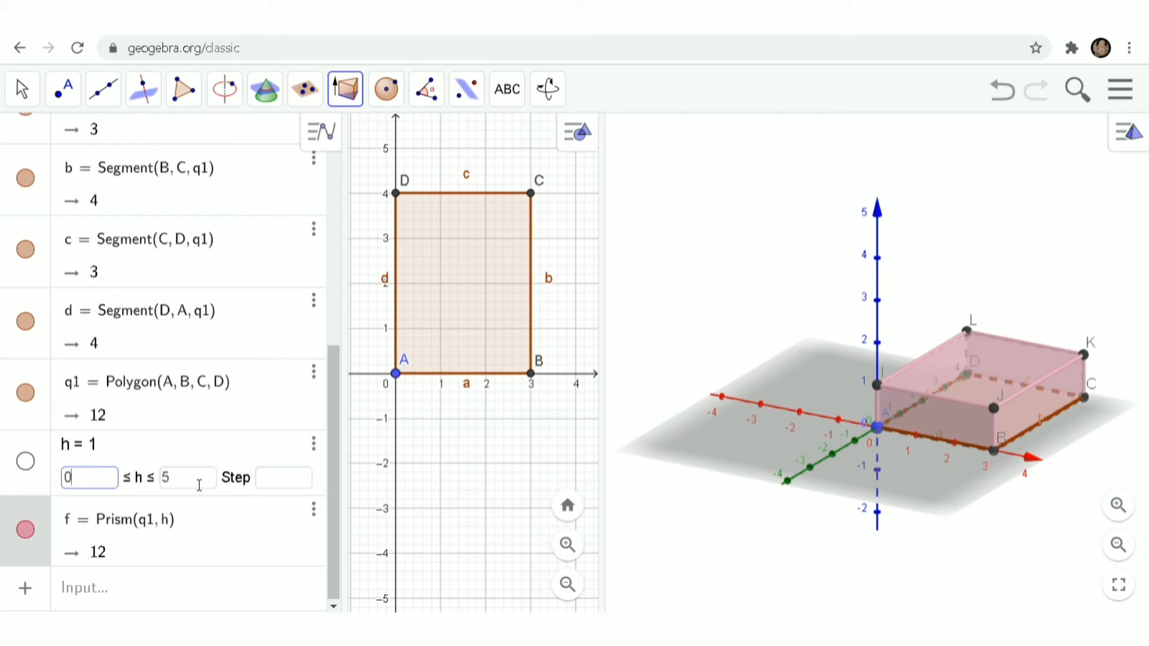
pyautogui.press('Return')
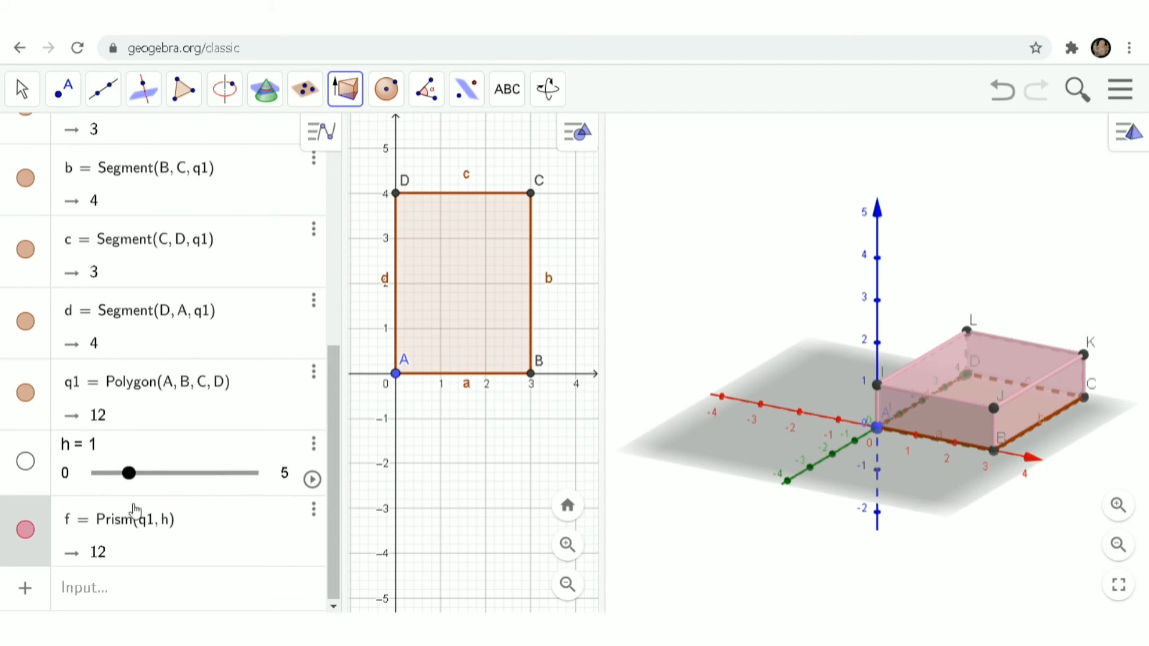
# Step: Raise the prism's height with the h slider, then set width w to 3.8
pyautogui.moveTo(134, 482); pyautogui.dragTo(199, 471)
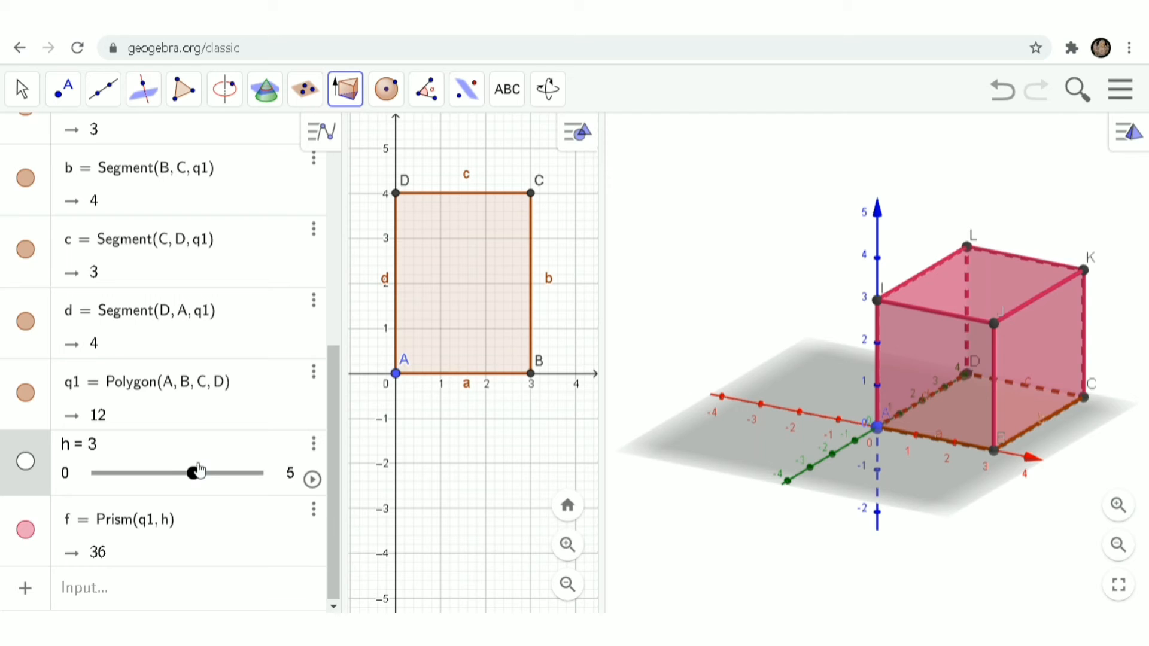
pyautogui.scroll(2, 200, 366)
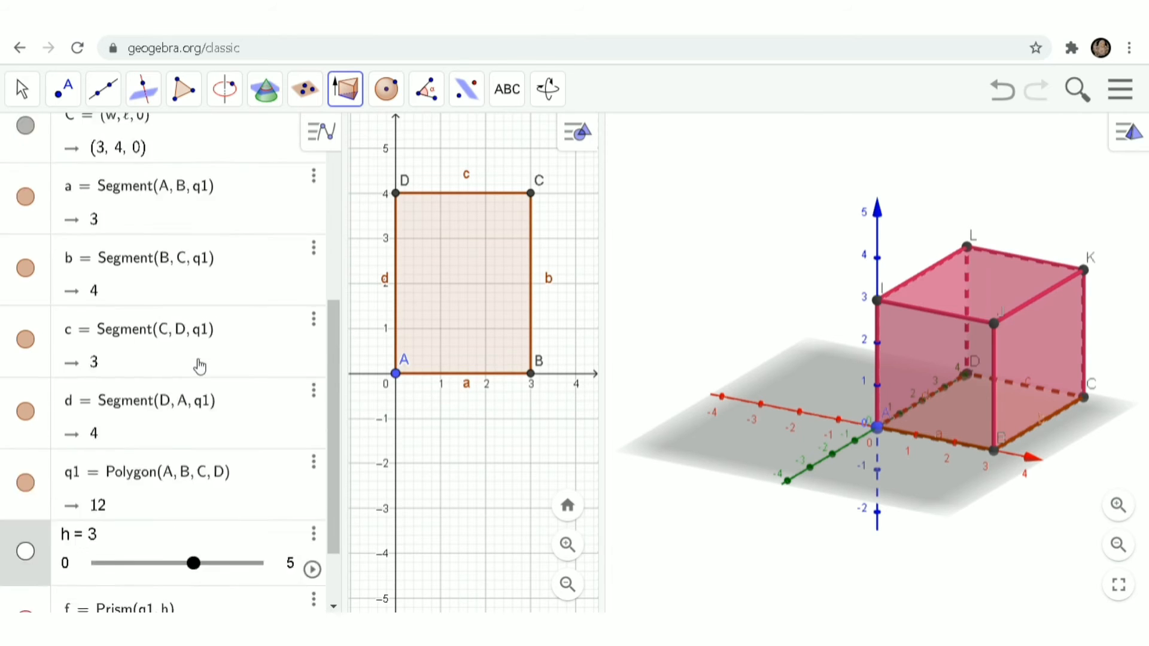
pyautogui.scroll(5, 200, 366)
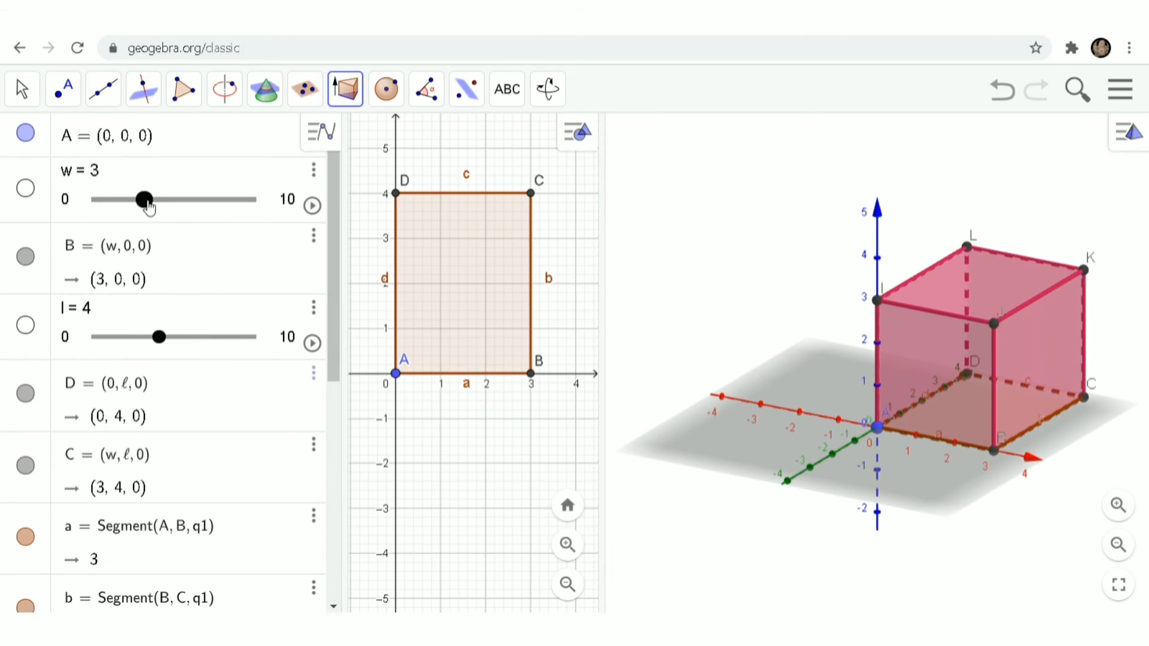
pyautogui.moveTo(143, 201)
pyautogui.mouseDown()
pyautogui.moveTo(171, 204)
pyautogui.moveTo(157, 202)
pyautogui.mouseUp()
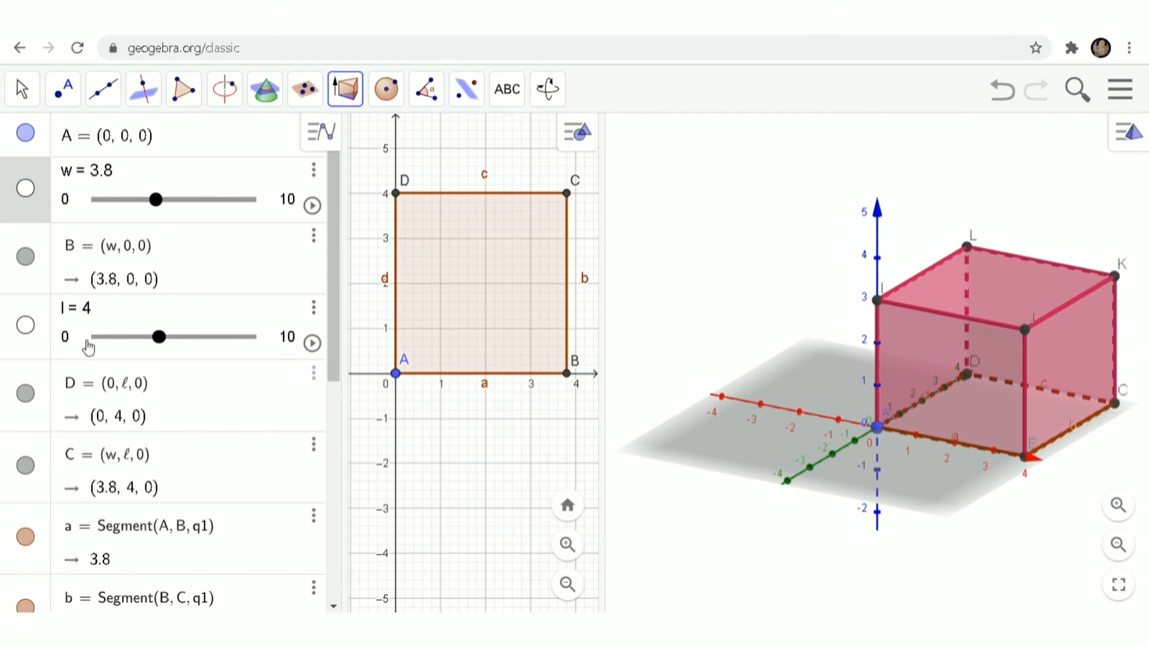
# Step: Lower the height h to 2, leaving the box 3.8 by 4 by 2 with volume 30.4
pyautogui.scroll(-5, 159, 412)
pyautogui.scroll(-3, 157, 412)
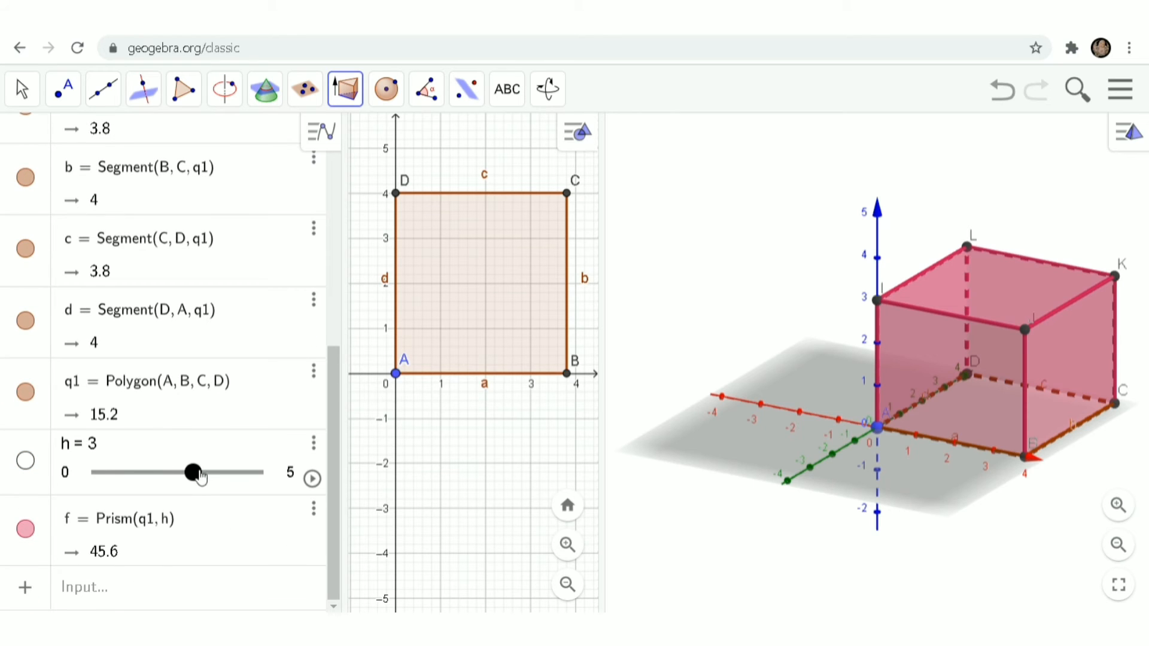
pyautogui.moveTo(198, 477); pyautogui.dragTo(170, 488)
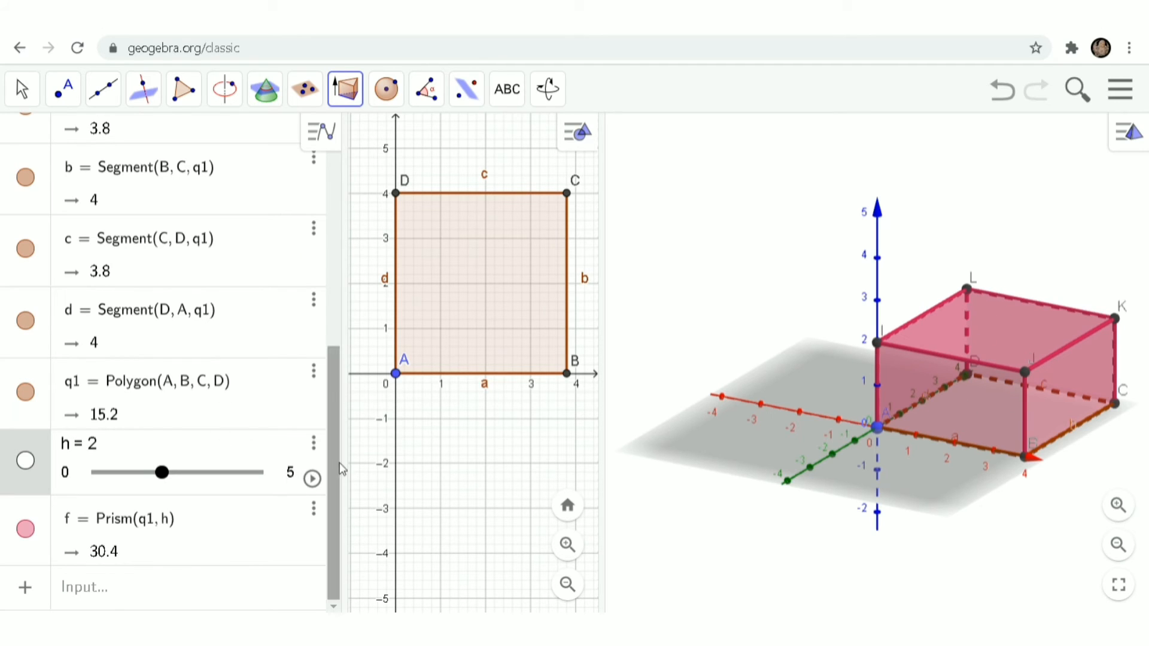
pyautogui.moveTo(332, 473); pyautogui.dragTo(333, 219)
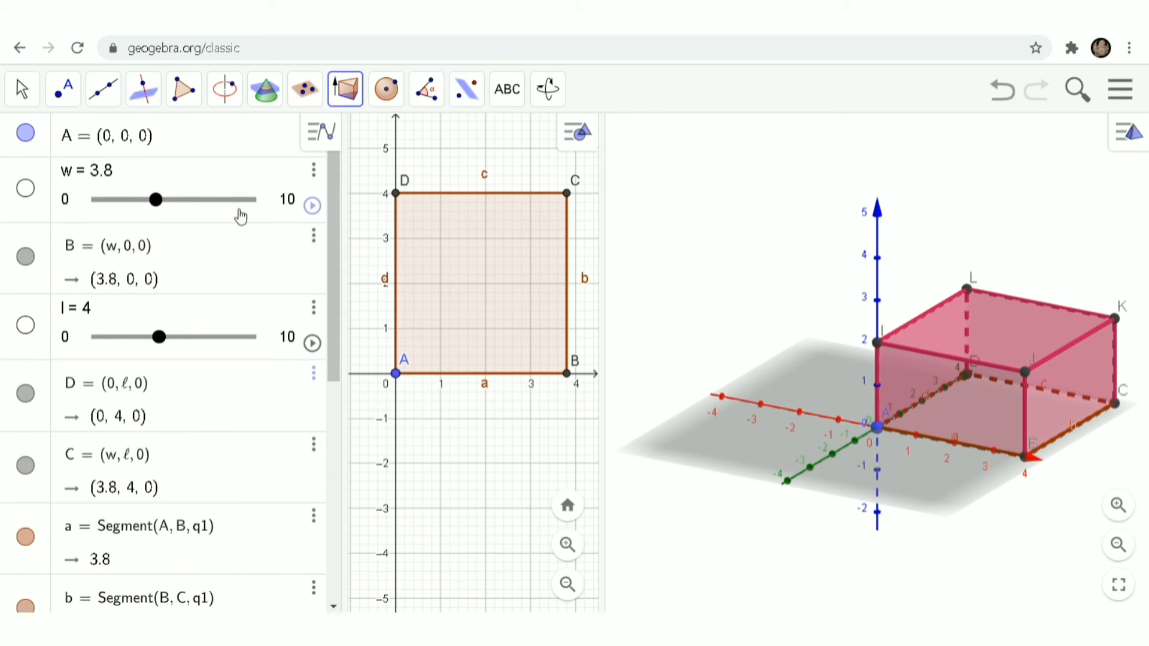
pyautogui.moveTo(333, 293); pyautogui.dragTo(301, 534)
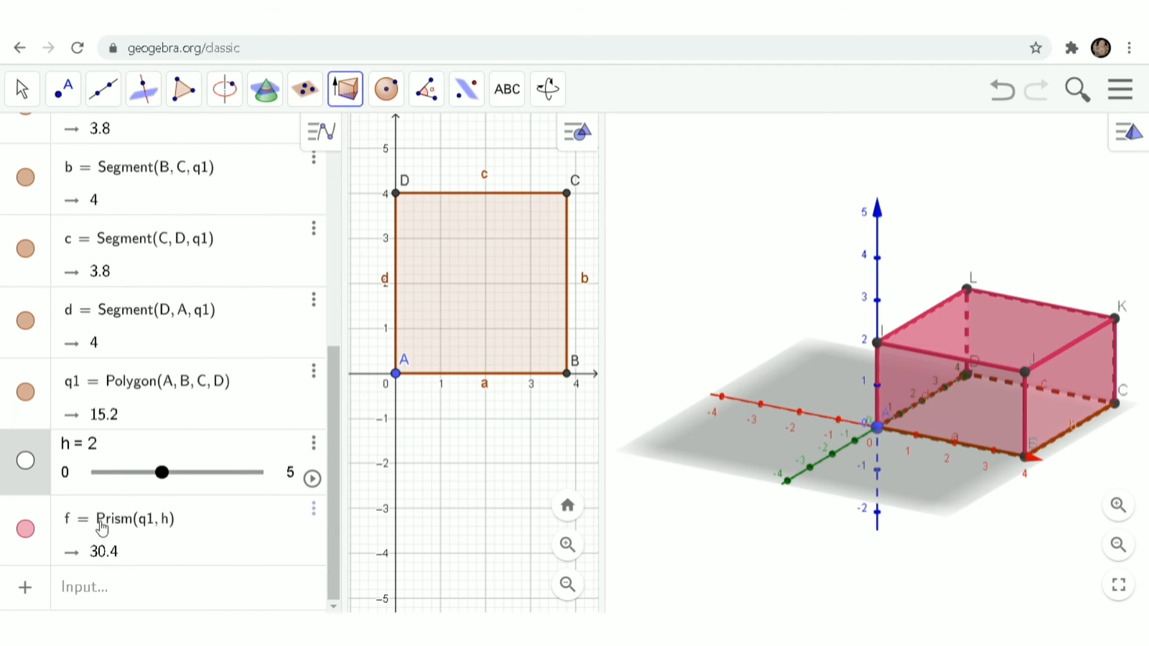
pyautogui.click(314, 509)
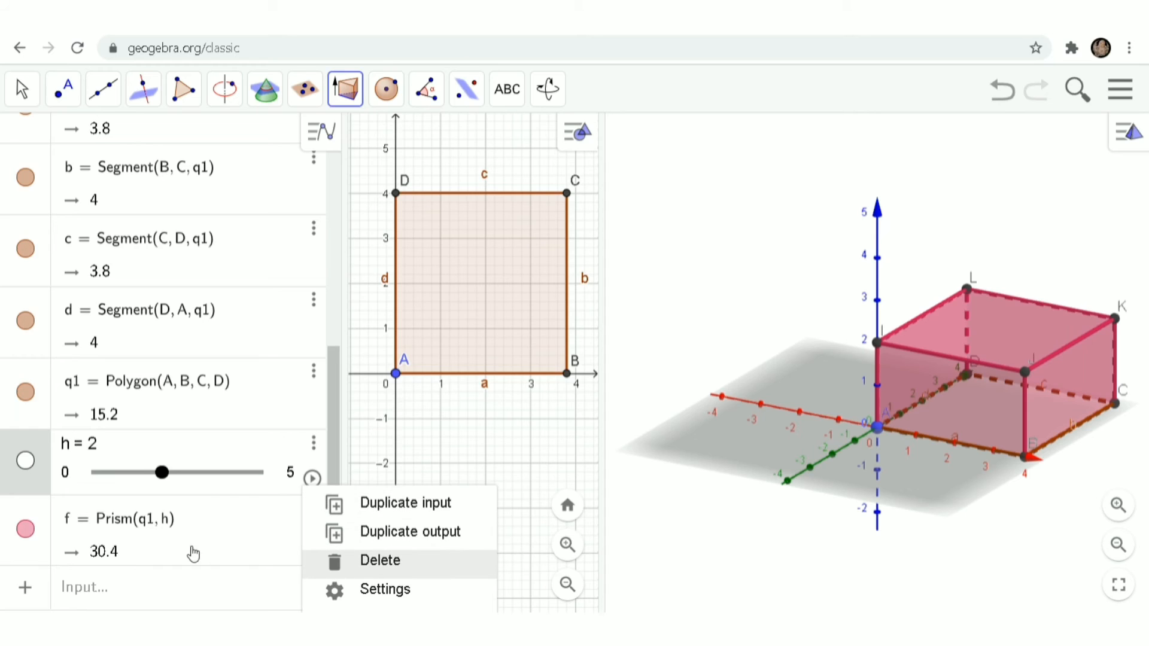
pyautogui.click(128, 526)
pyautogui.click(25, 530)
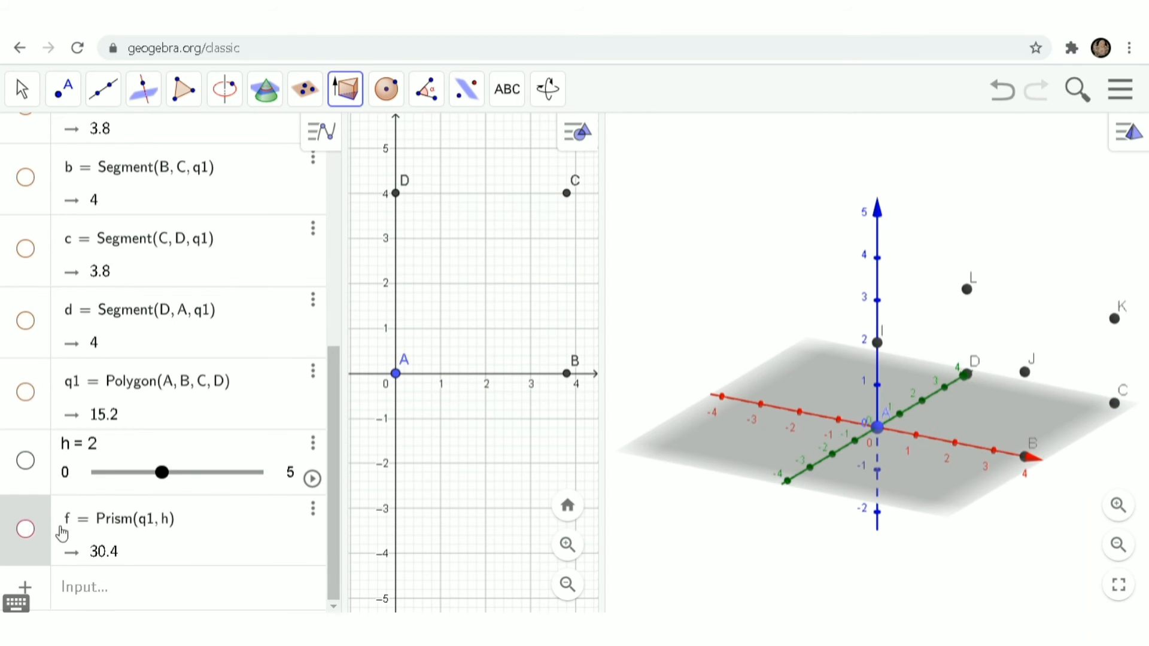
pyautogui.click(25, 537)
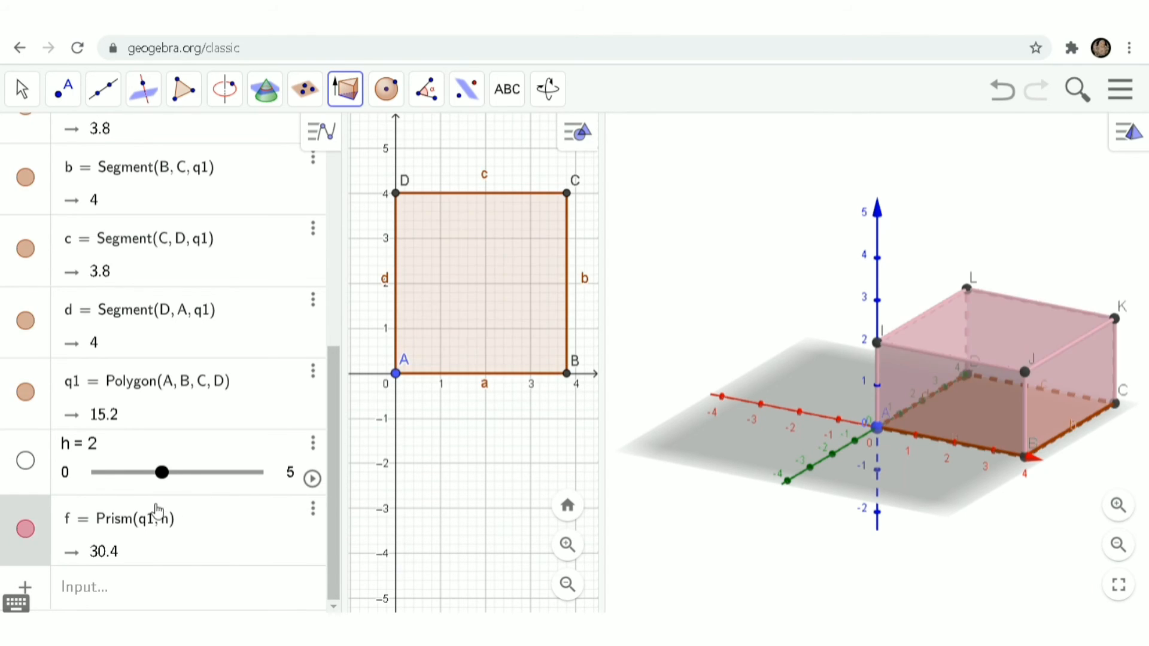
pyautogui.press('Escape')
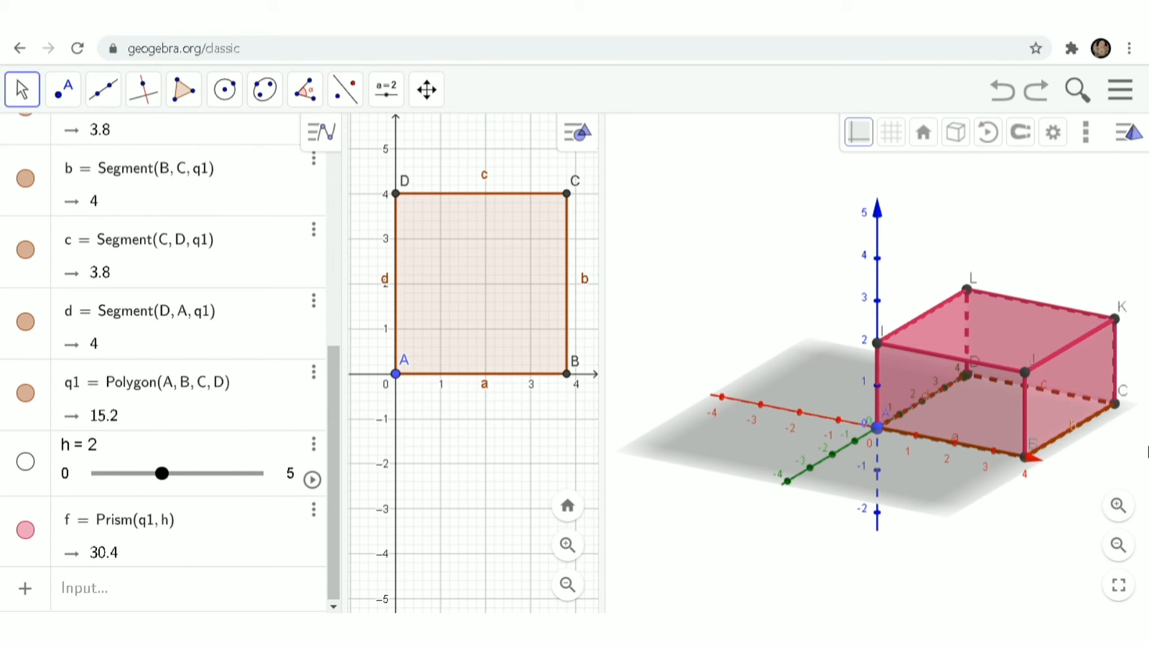
pyautogui.moveTo(940, 511)
pyautogui.mouseDown()
pyautogui.moveTo(845, 516)
pyautogui.moveTo(948, 505)
pyautogui.moveTo(918, 410)
pyautogui.moveTo(833, 487)
pyautogui.moveTo(844, 525)
pyautogui.moveTo(936, 518)
pyautogui.mouseUp()
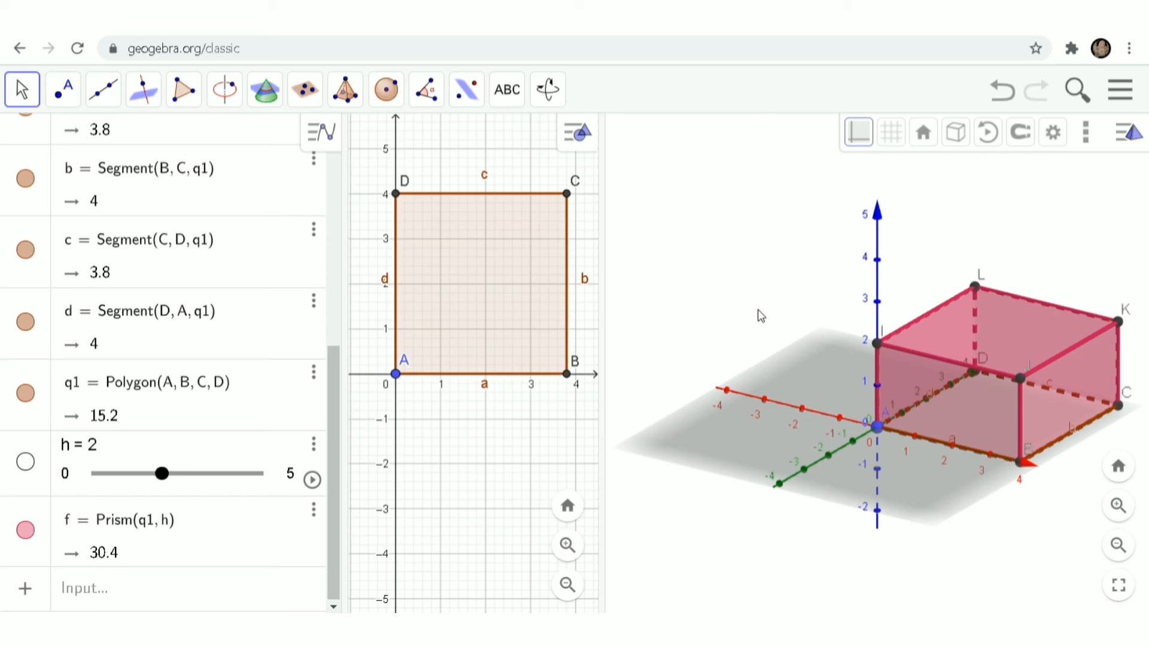
pyautogui.moveTo(760, 316); pyautogui.dragTo(757, 279)
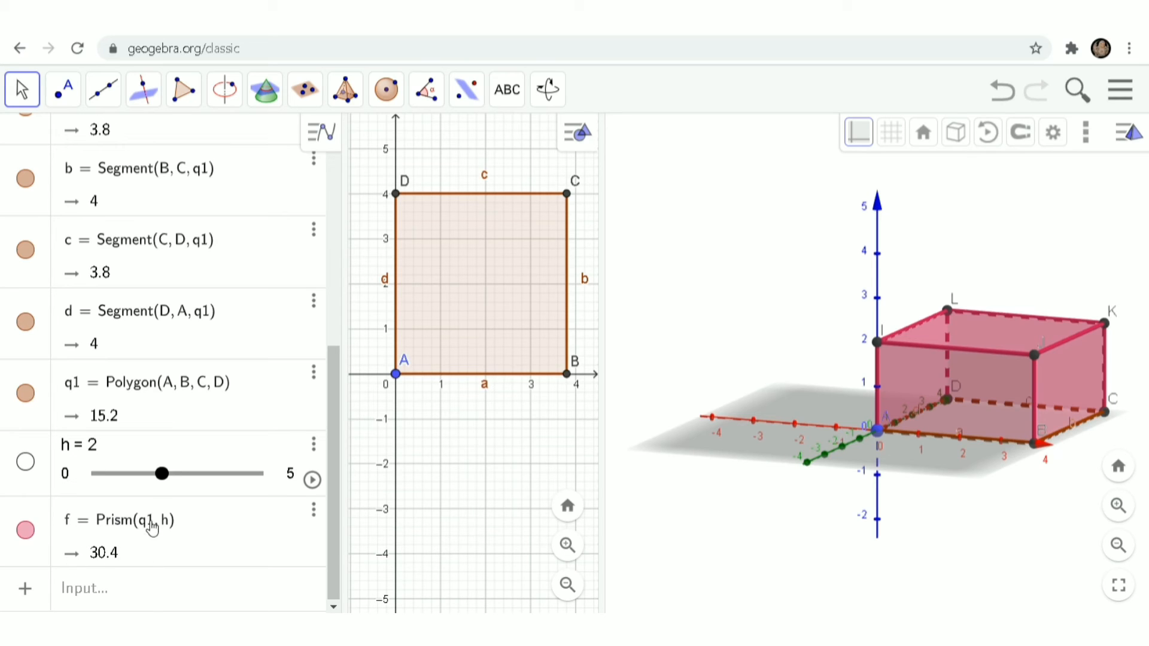
# Step: Enter V = w*l*h in the Input bar, giving a volume of 30.4
pyautogui.click(152, 595)
pyautogui.write('V=')
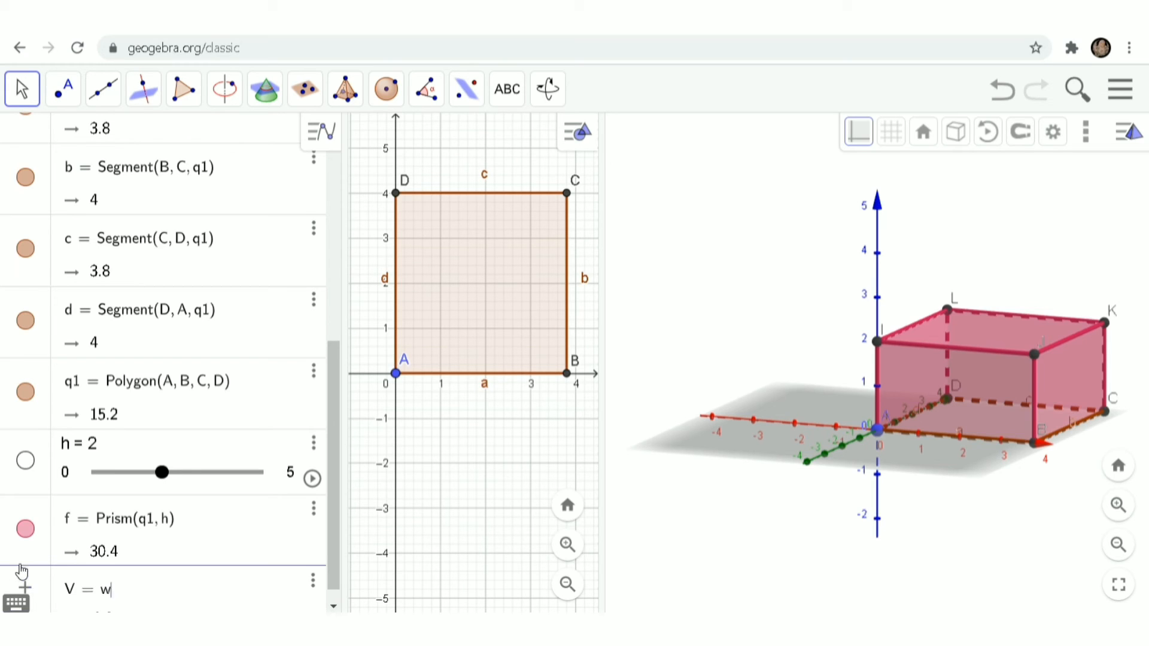
pyautogui.click(16, 603)
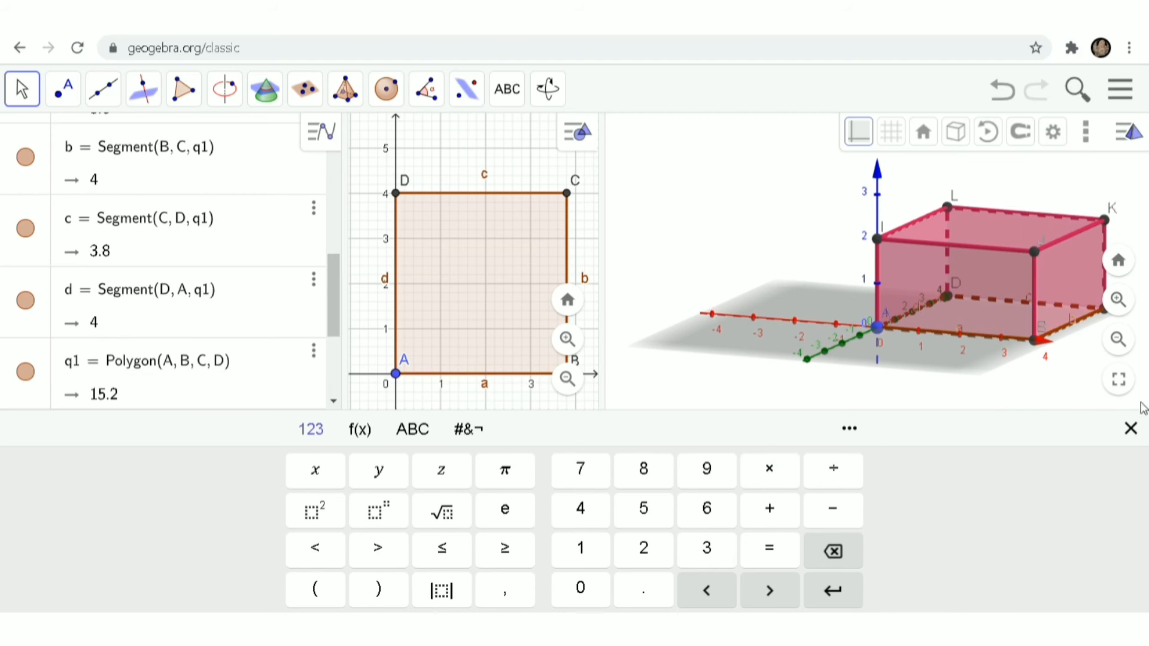
pyautogui.click(1134, 429)
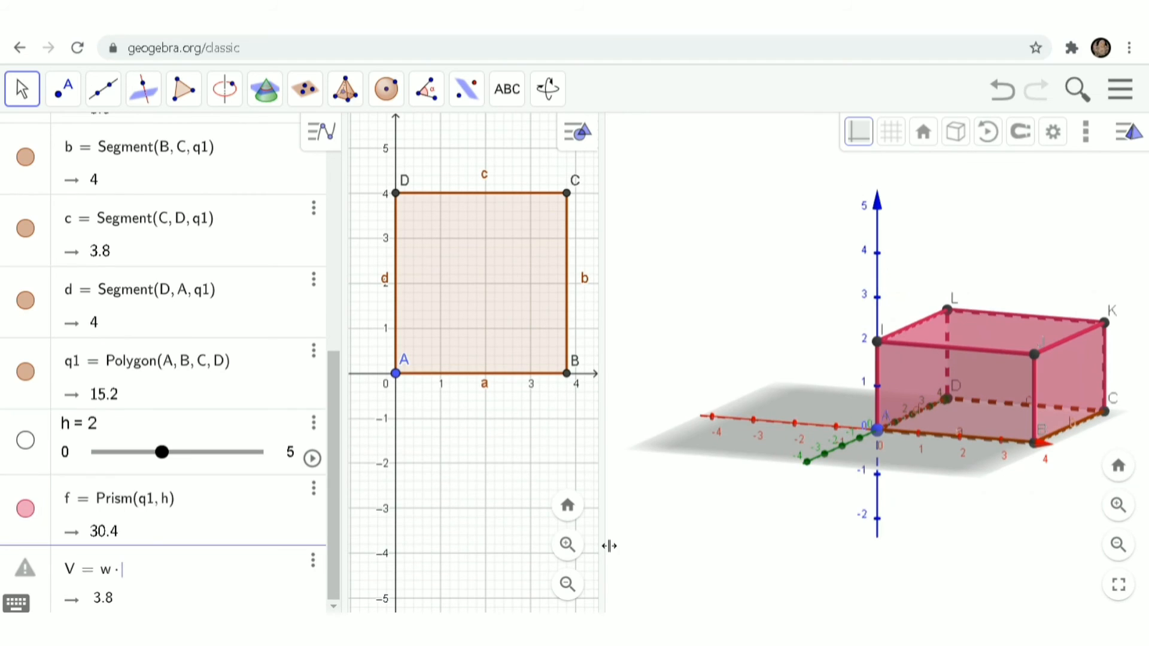
pyautogui.write('l')
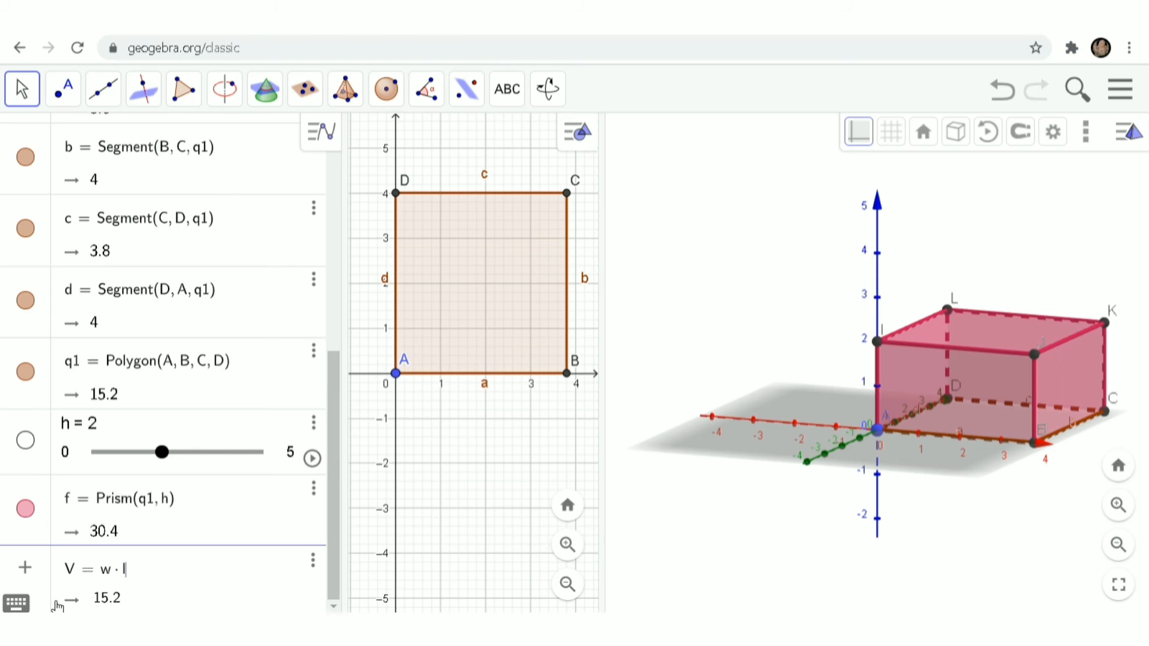
pyautogui.click(16, 603)
pyautogui.click(770, 469)
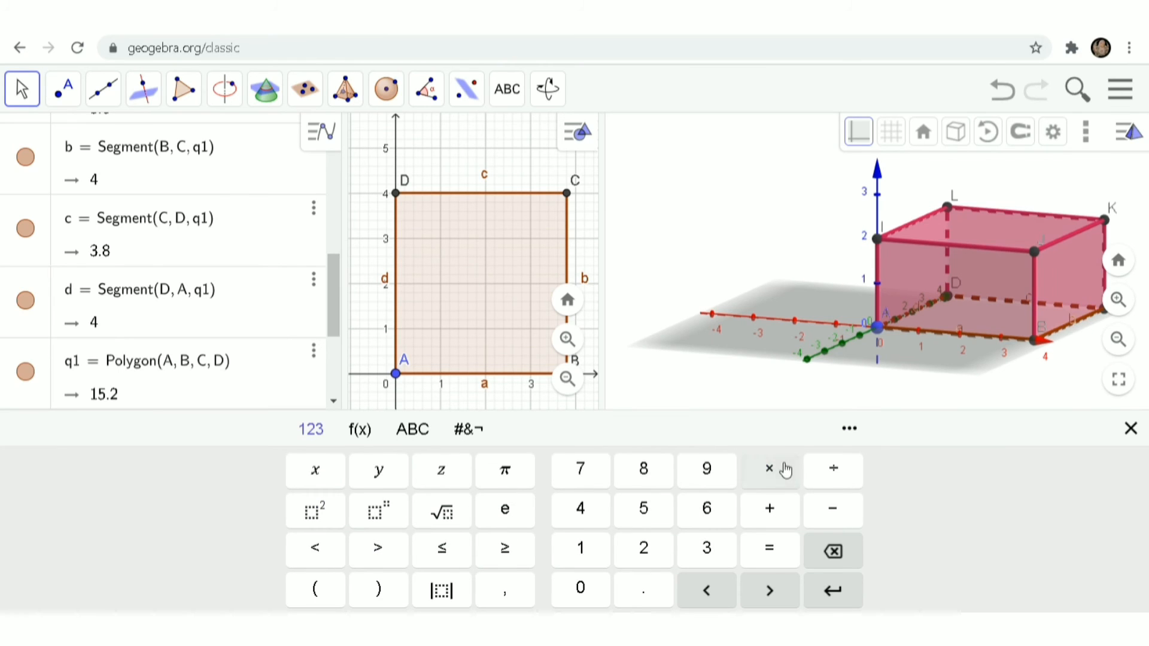
pyautogui.click(1130, 429)
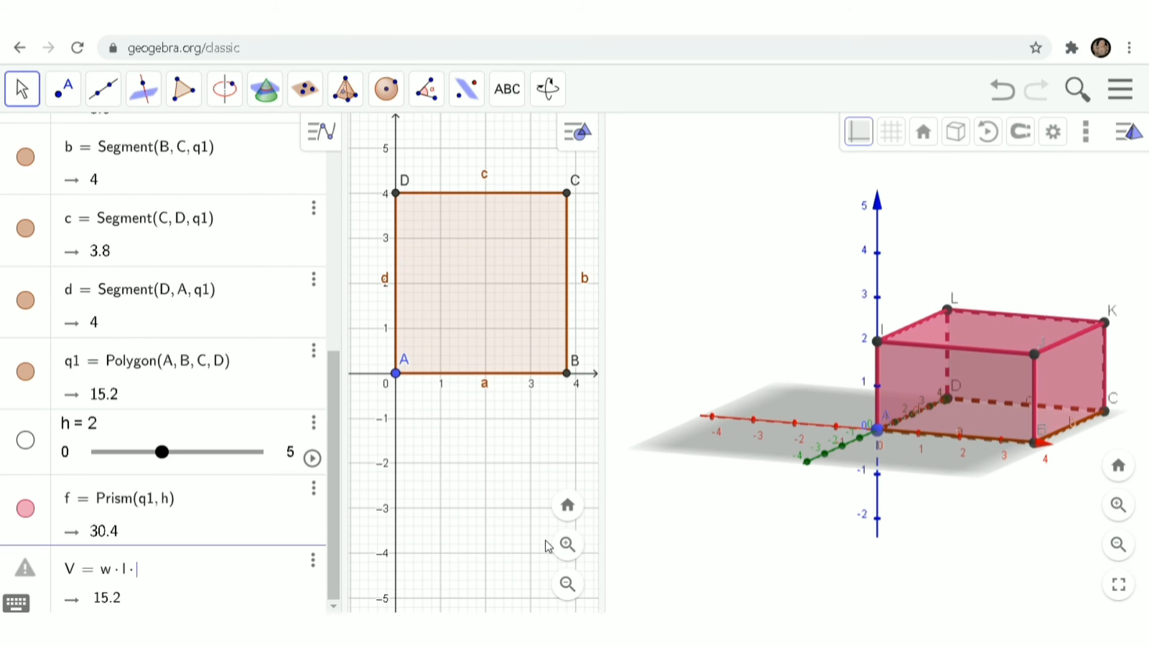
pyautogui.write('h')
pyautogui.press('Return')
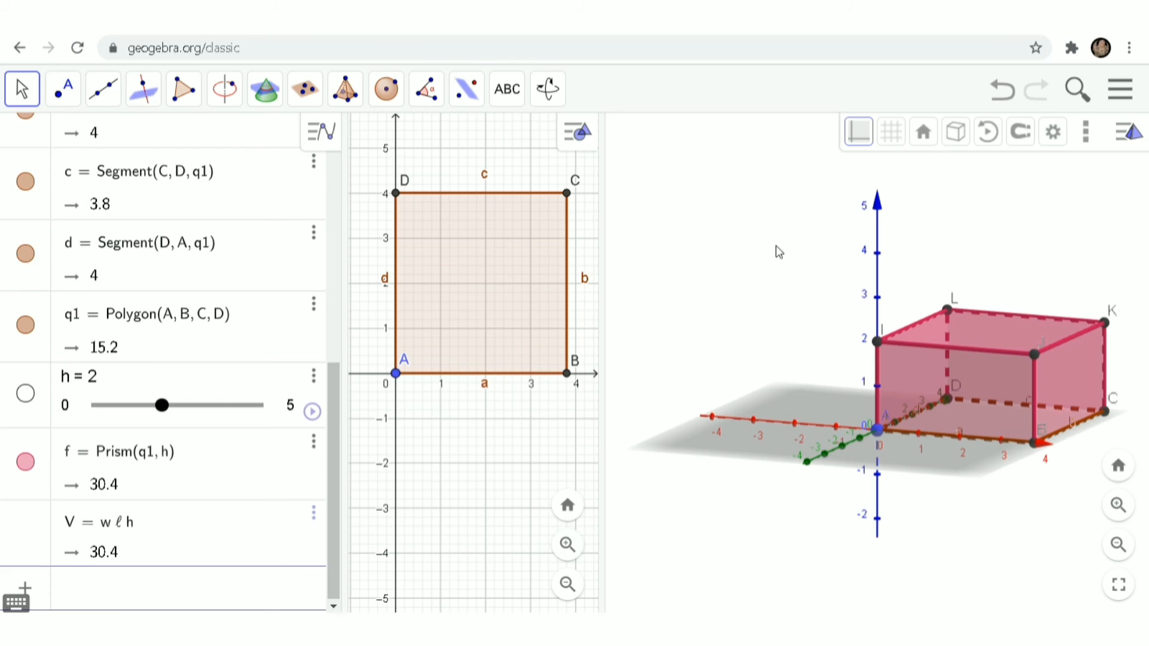
# Step: Zoom the 2D view out and narrow the base rectangle so w becomes 3.1
pyautogui.click(567, 584)
pyautogui.click(566, 584)
pyautogui.click(567, 584)
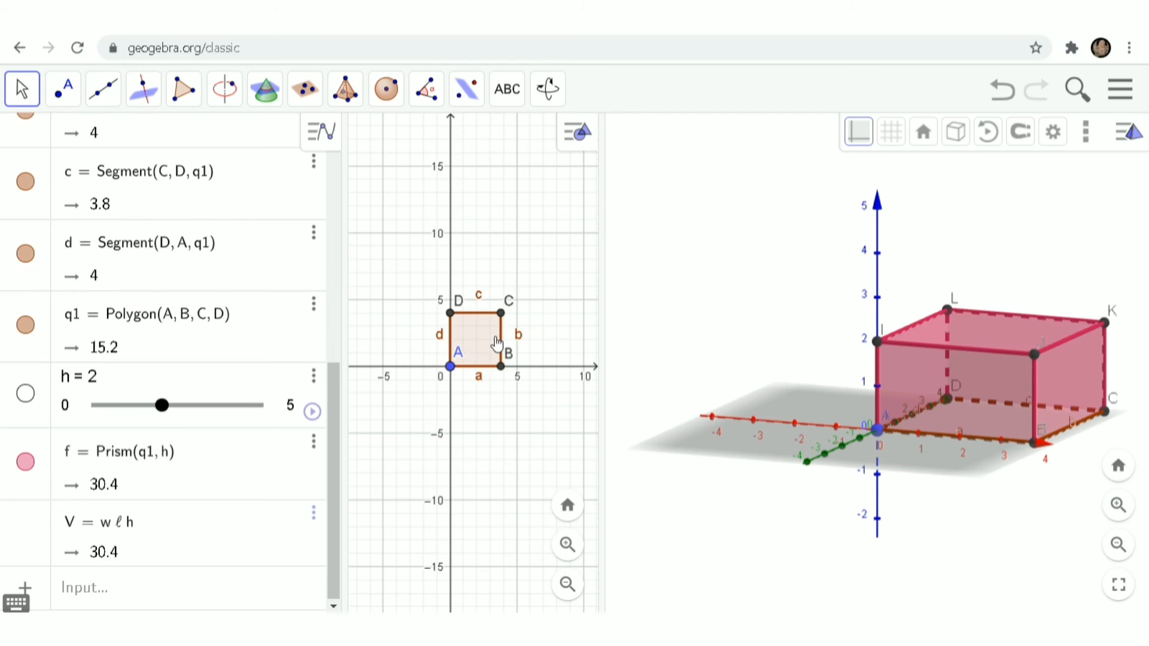
pyautogui.moveTo(496, 343); pyautogui.dragTo(487, 343)
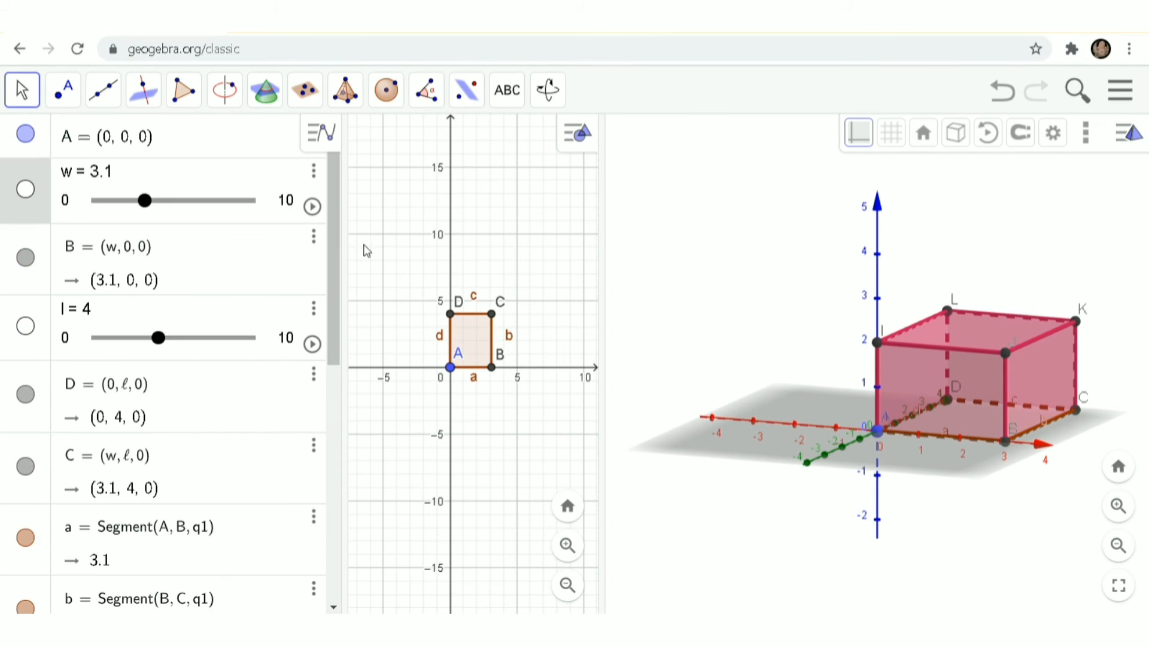
# Step: Unfold prism f into the net g = Net(f, e) with the Net tool
pyautogui.click(345, 96)
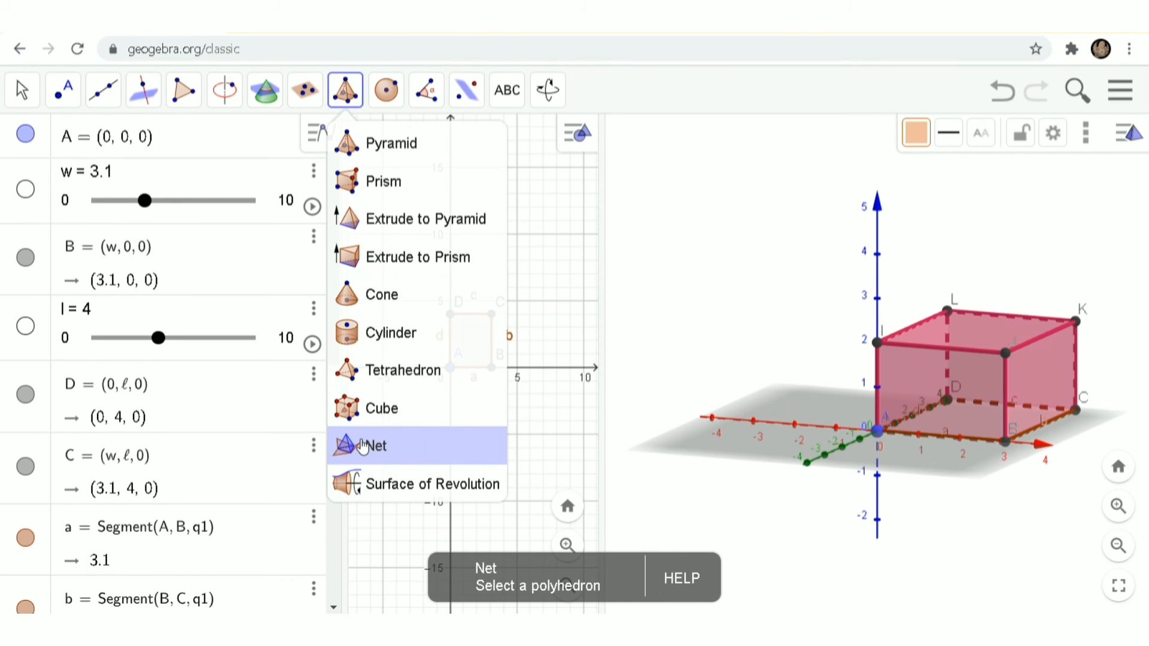
pyautogui.click(362, 446)
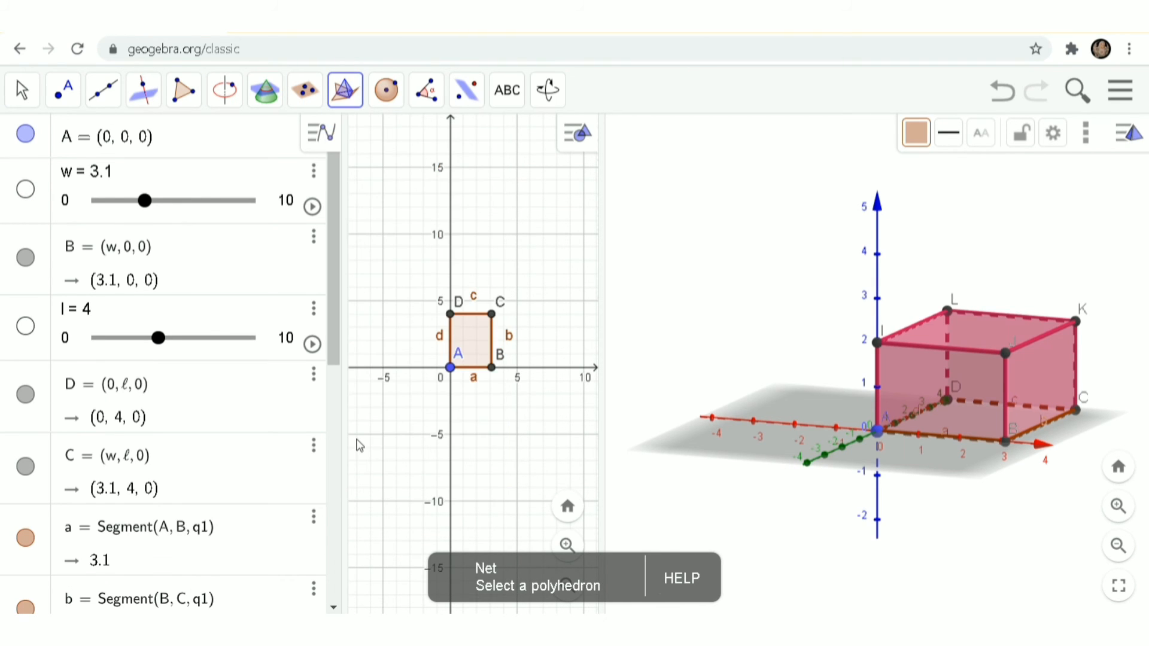
pyautogui.click(939, 371)
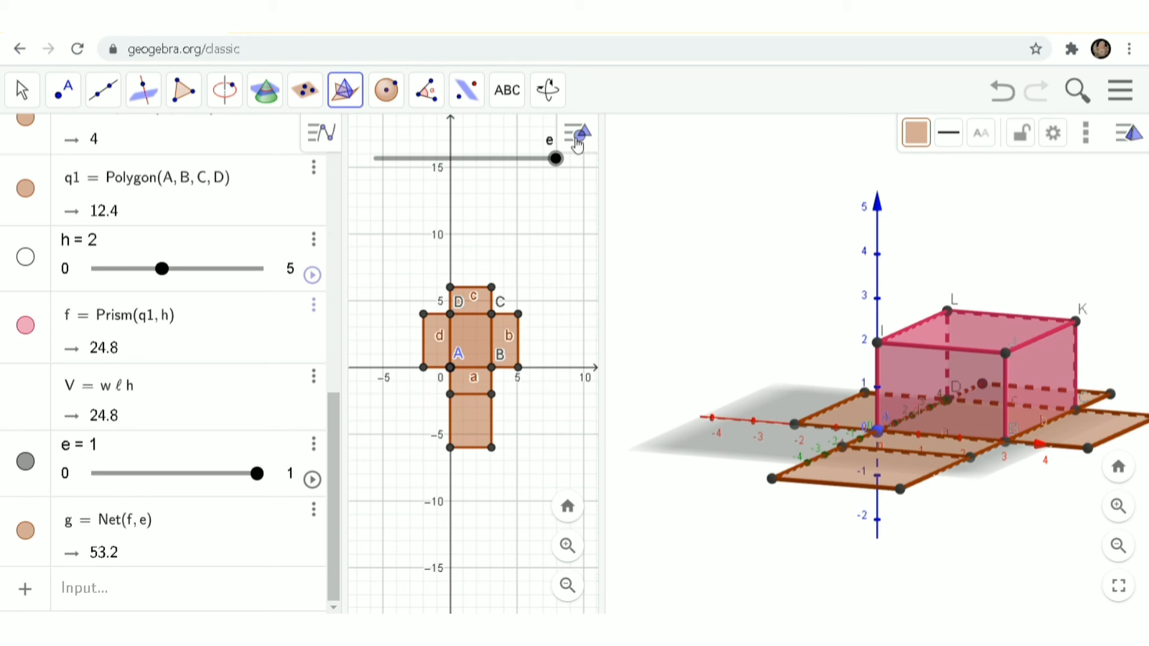
# Step: Test folding the net with slider e, then zoom the 3D view out twice to fit box and net
pyautogui.moveTo(556, 159); pyautogui.dragTo(620, 214)
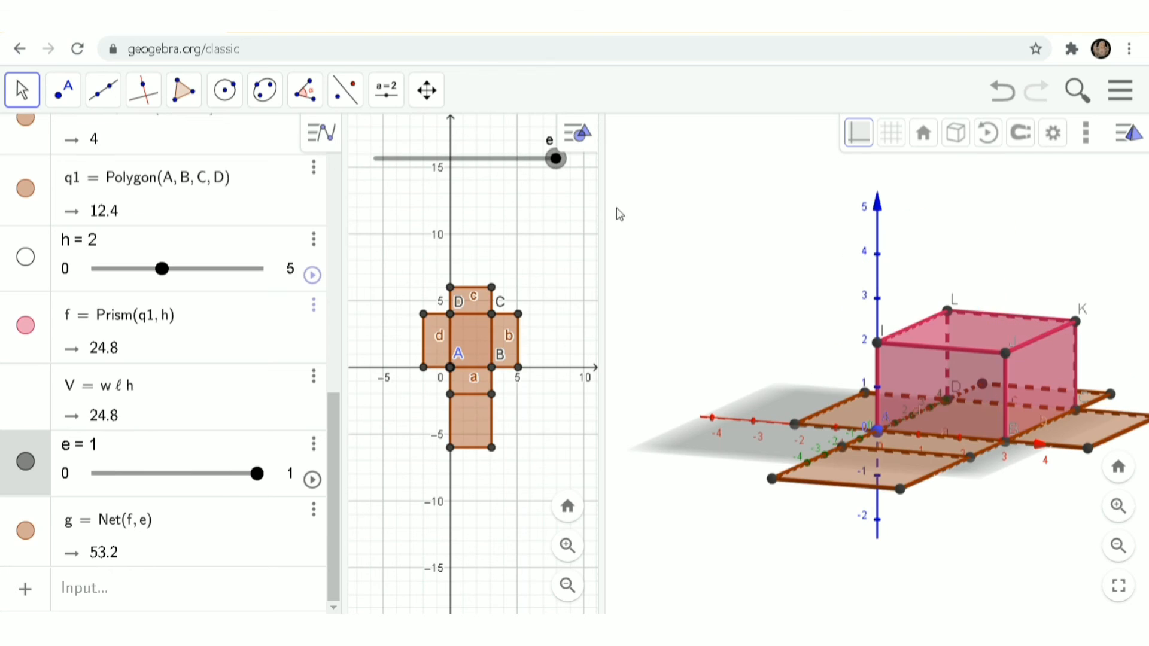
pyautogui.click(137, 592)
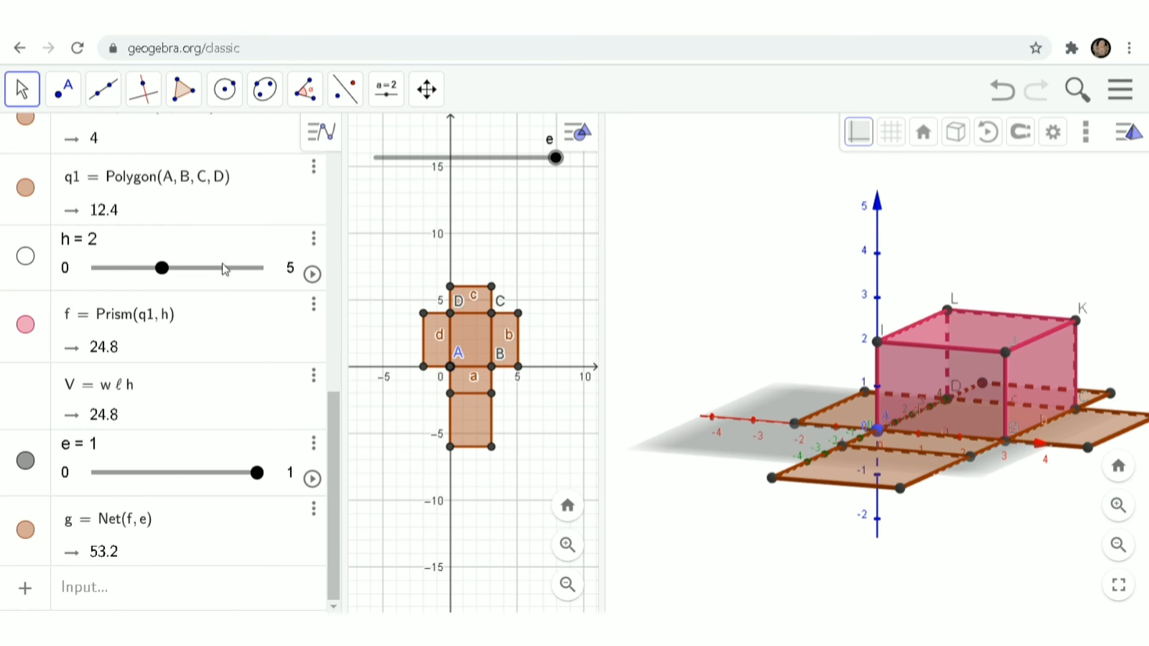
pyautogui.moveTo(328, 442); pyautogui.dragTo(343, 170)
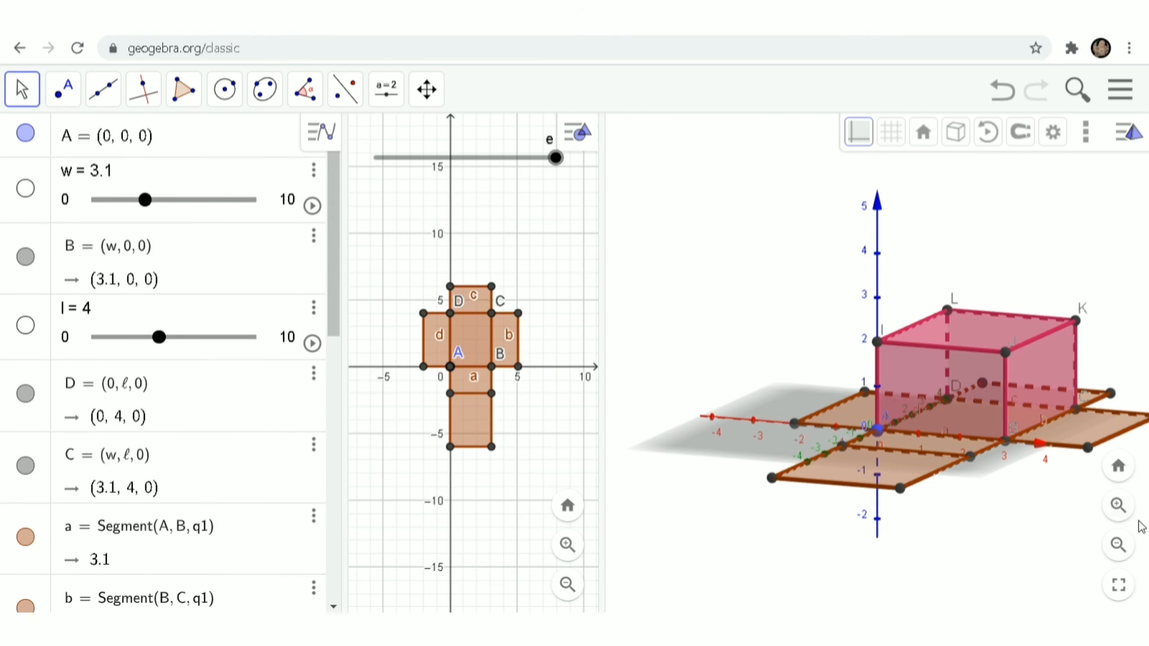
pyautogui.click(1119, 544)
pyautogui.click(1120, 546)
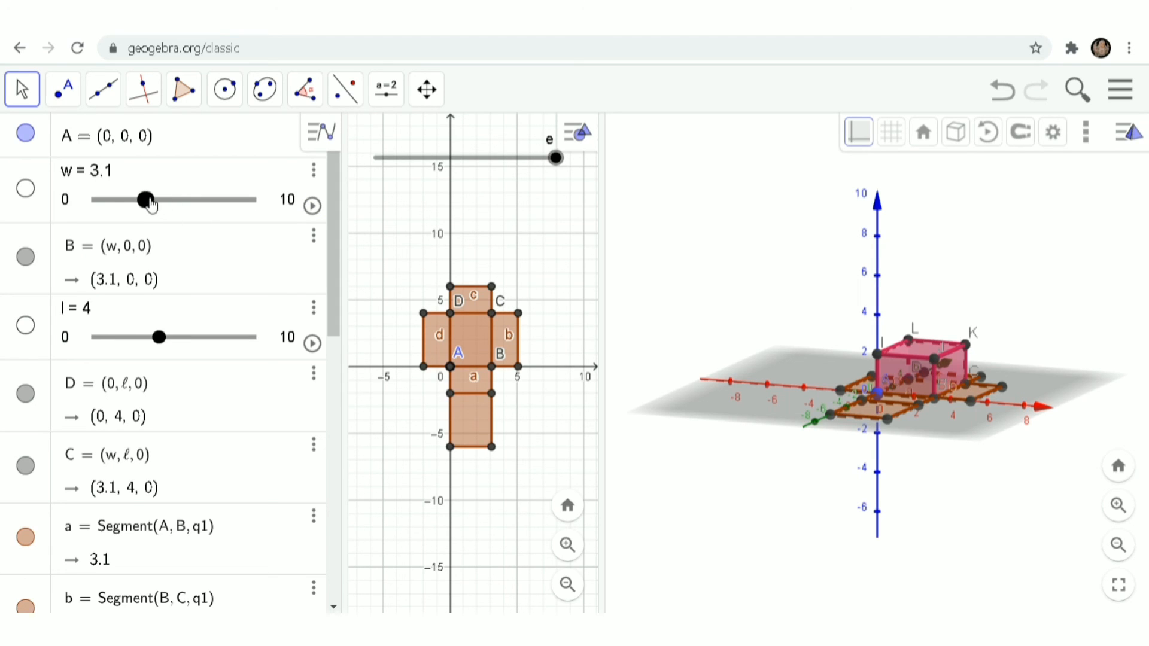
# Step: Drag w to 8 and l to 5, so V becomes 80 and the net area 132
pyautogui.moveTo(149, 203); pyautogui.dragTo(224, 209)
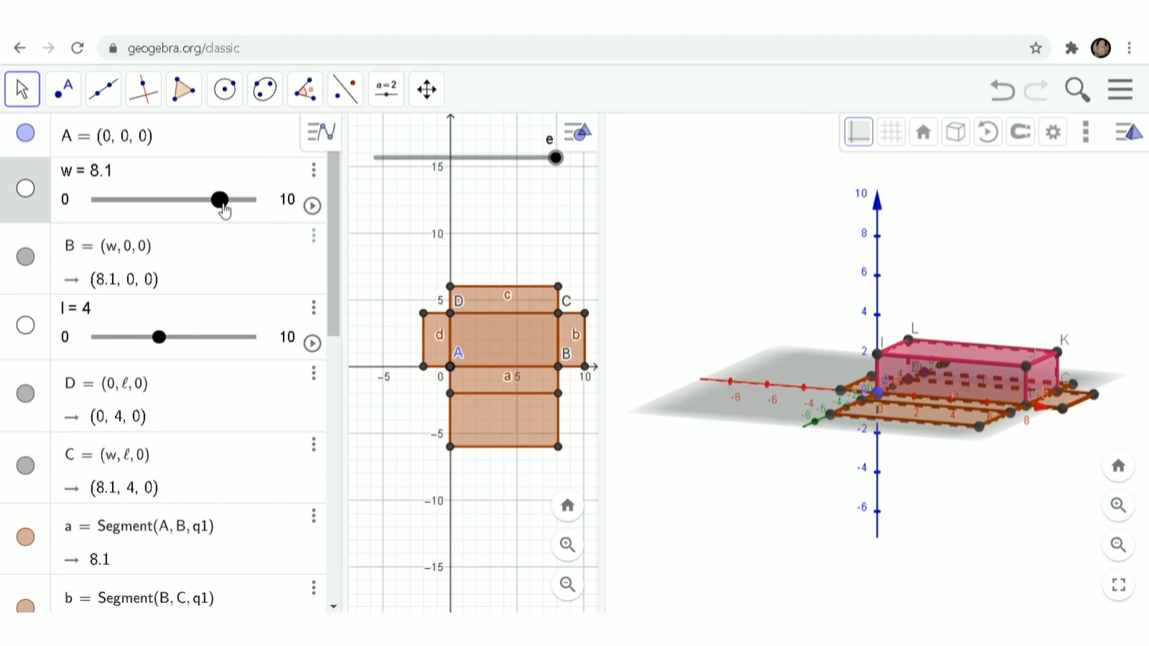
pyautogui.moveTo(223, 211); pyautogui.dragTo(224, 210)
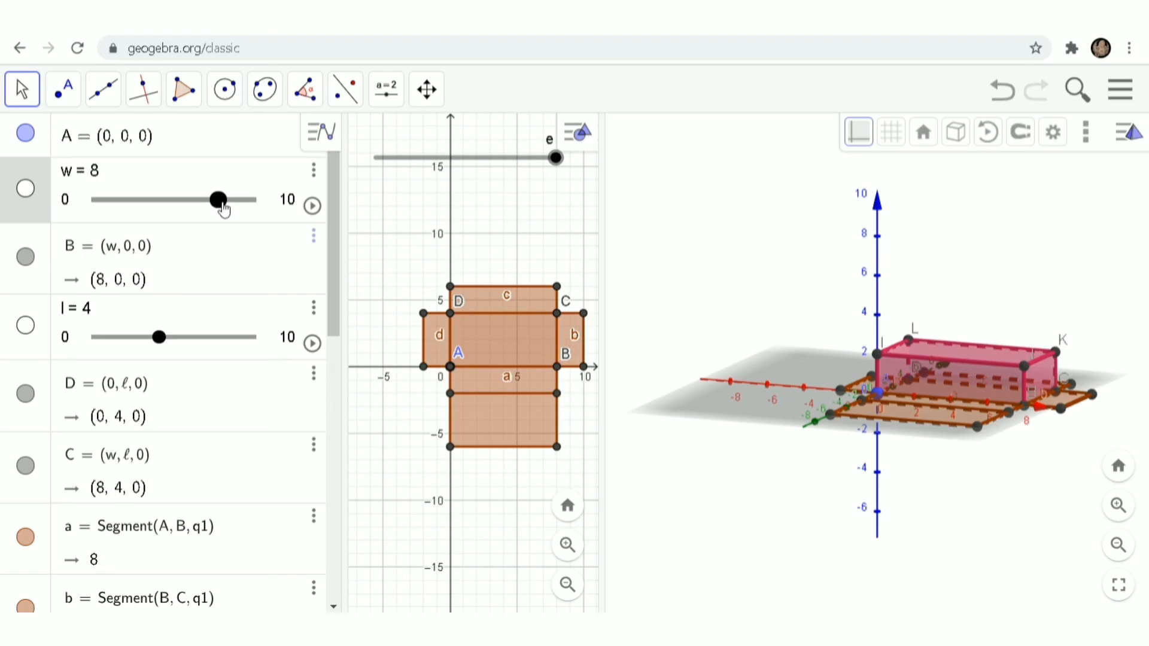
pyautogui.click(160, 337)
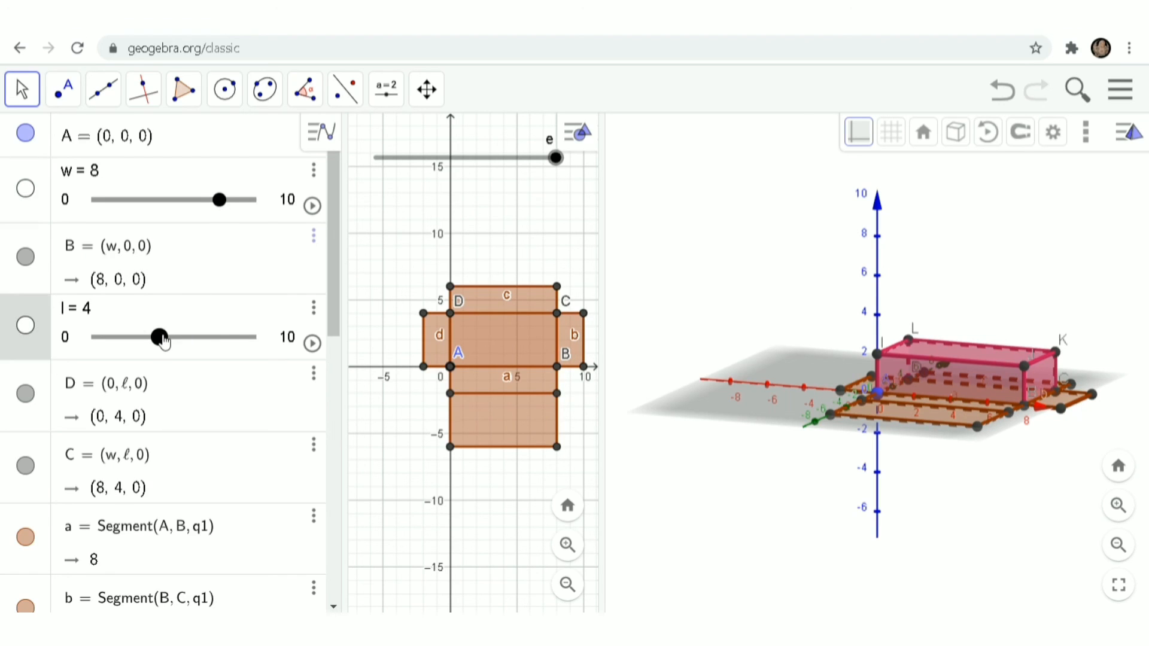
pyautogui.moveTo(162, 341)
pyautogui.mouseDown()
pyautogui.moveTo(191, 346)
pyautogui.moveTo(181, 352)
pyautogui.mouseUp()
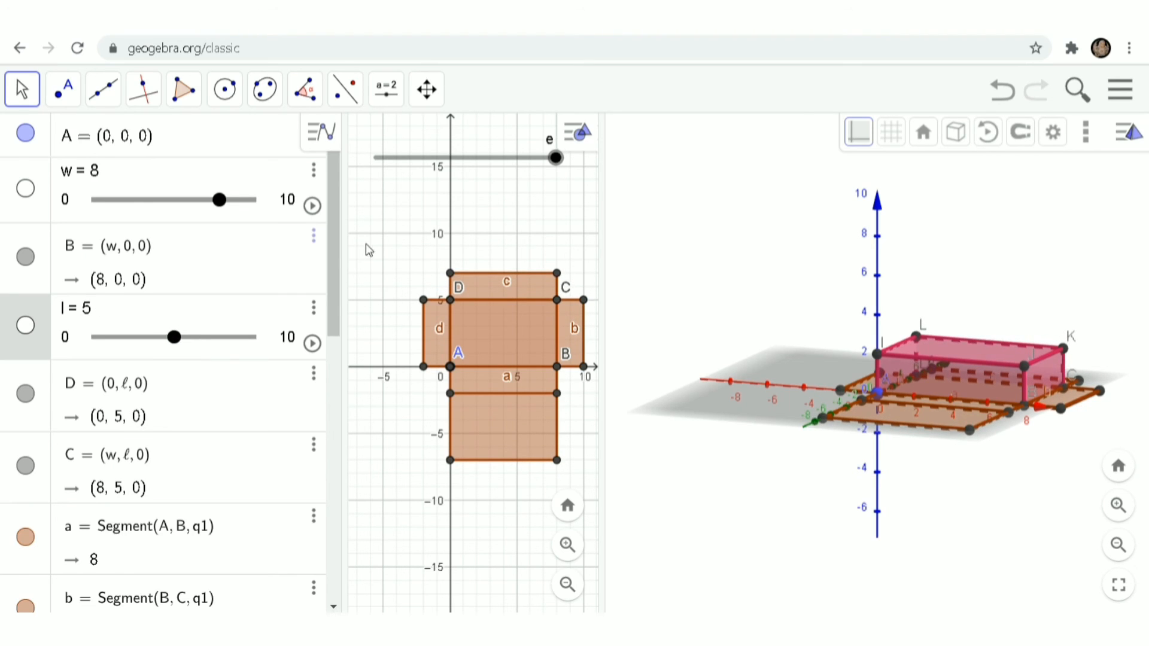
pyautogui.moveTo(335, 247); pyautogui.dragTo(324, 549)
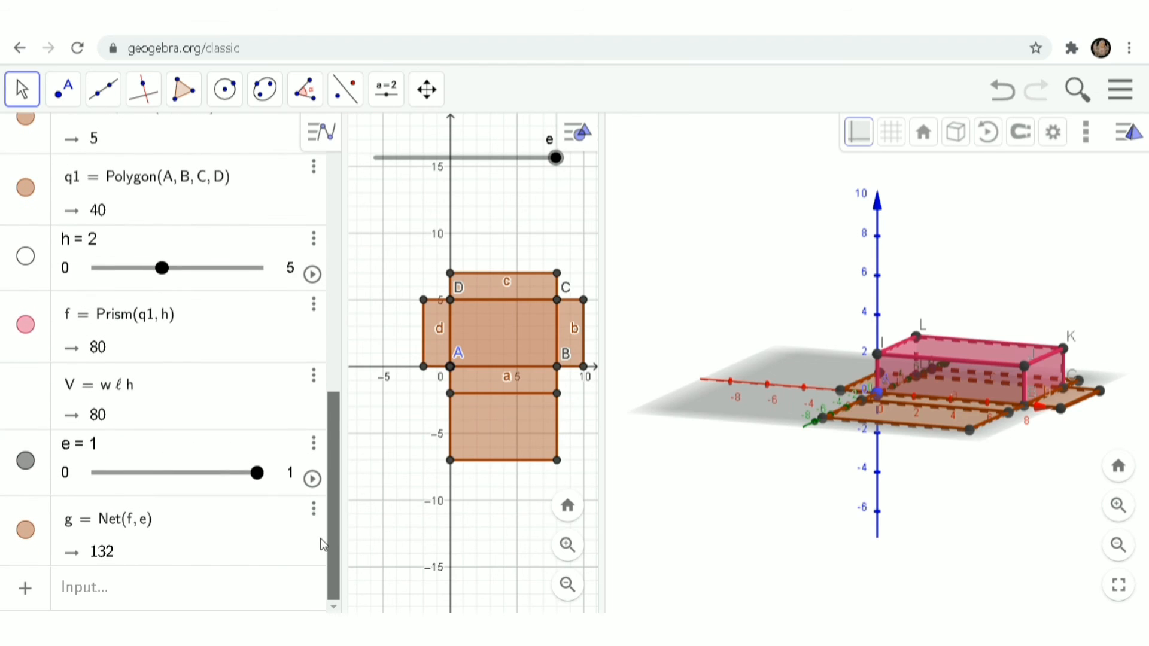
# Step: Raise the h slider's maximum to 7, set h = 7 (V = 280), and orbit the 3D view
pyautogui.click(291, 269)
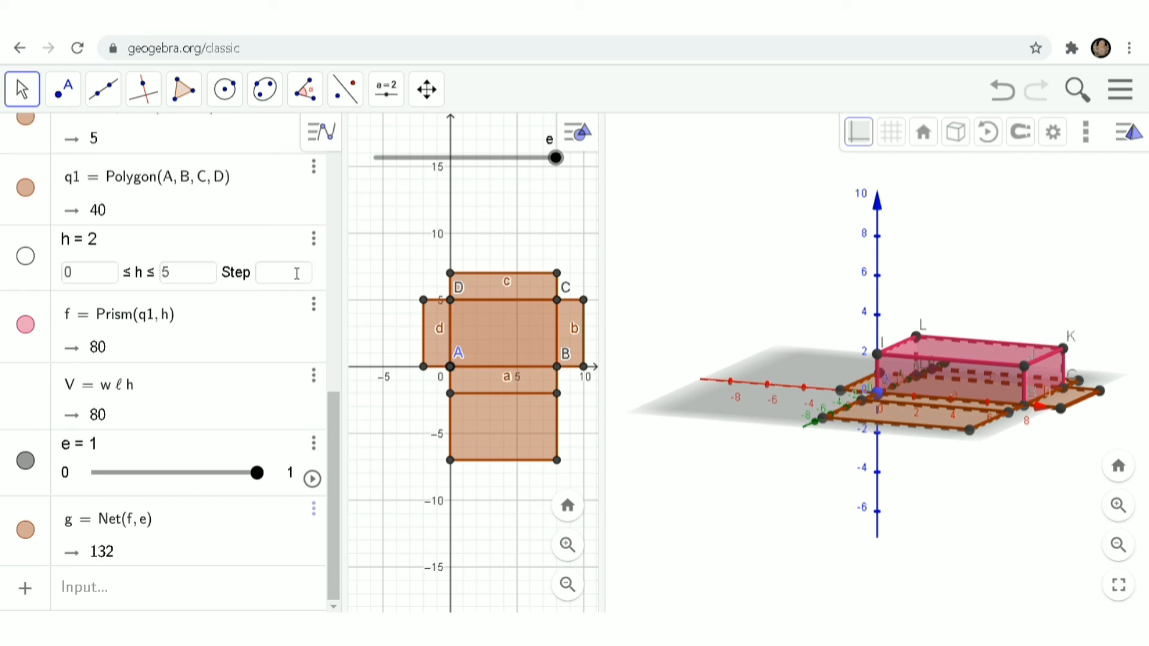
pyautogui.click(211, 280)
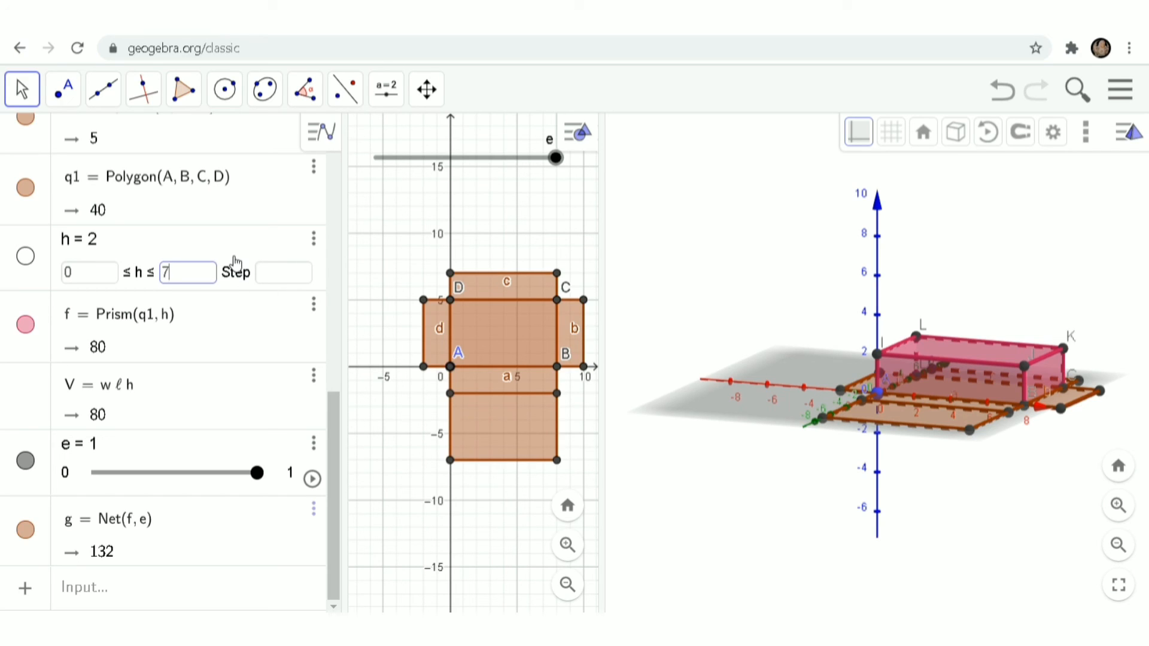
pyautogui.write('7')
pyautogui.press('Return')
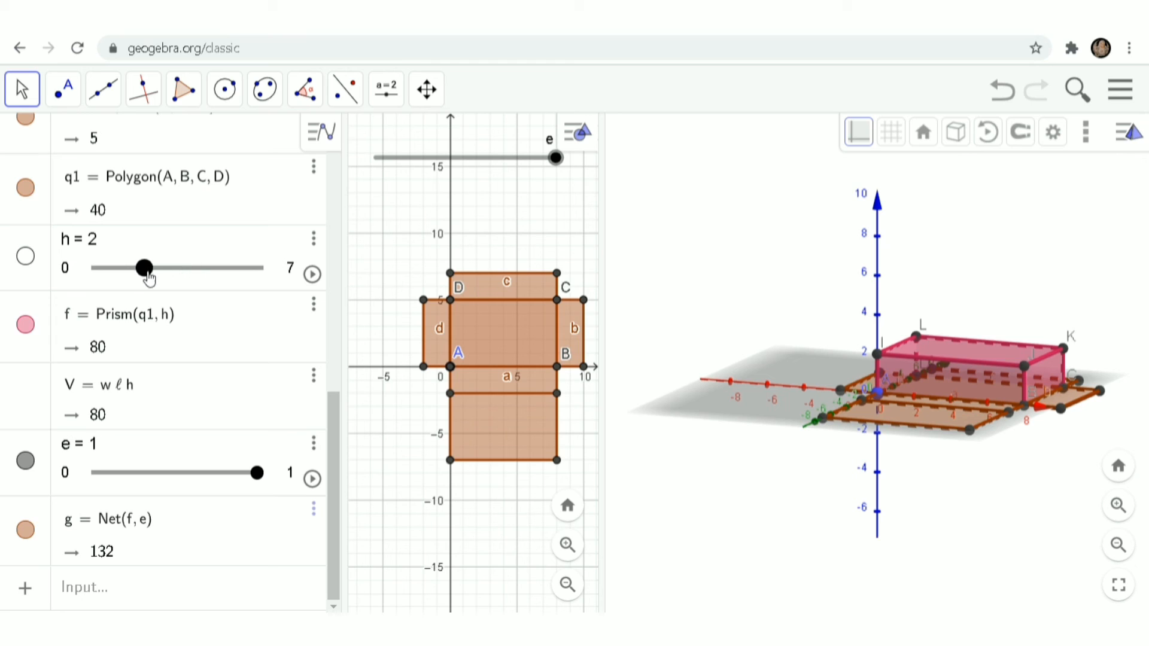
pyautogui.moveTo(143, 267); pyautogui.dragTo(287, 301)
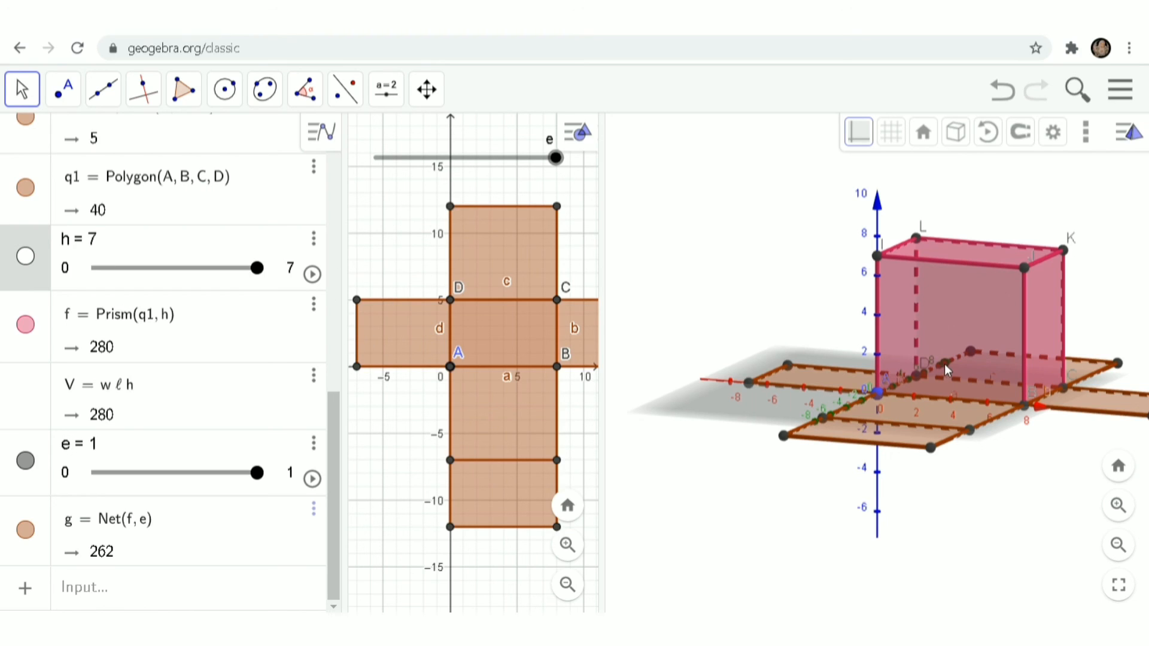
pyautogui.click(946, 383)
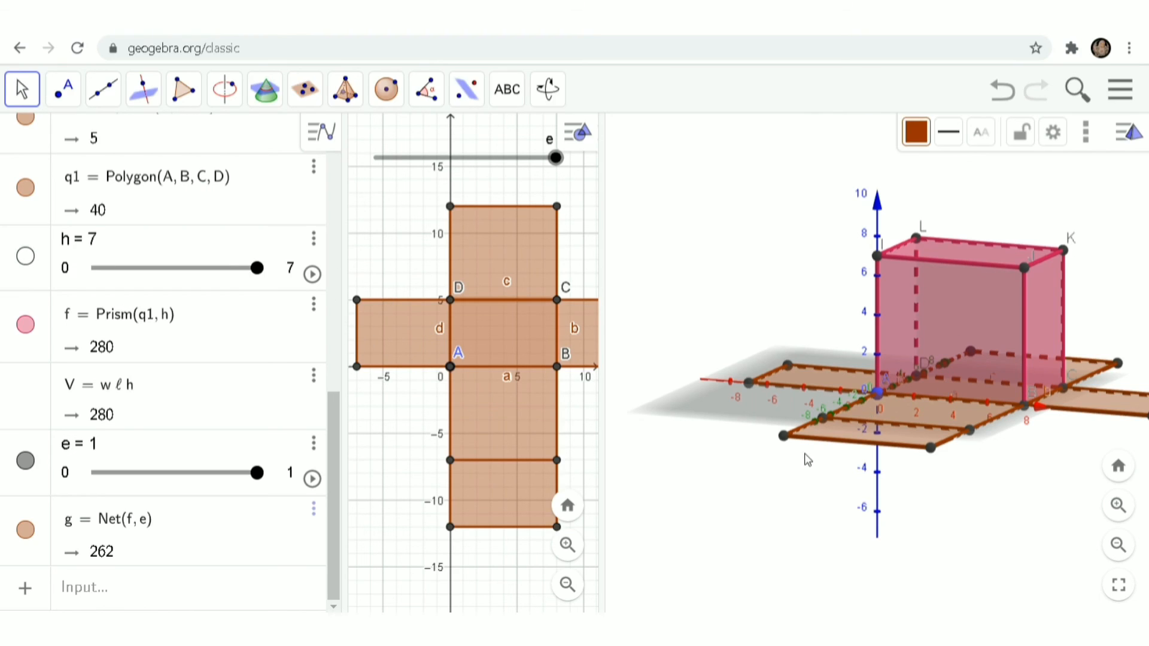
pyautogui.moveTo(826, 485)
pyautogui.mouseDown()
pyautogui.moveTo(791, 351)
pyautogui.moveTo(764, 482)
pyautogui.moveTo(913, 500)
pyautogui.moveTo(788, 469)
pyautogui.moveTo(792, 498)
pyautogui.moveTo(843, 505)
pyautogui.moveTo(849, 490)
pyautogui.moveTo(820, 487)
pyautogui.mouseUp()
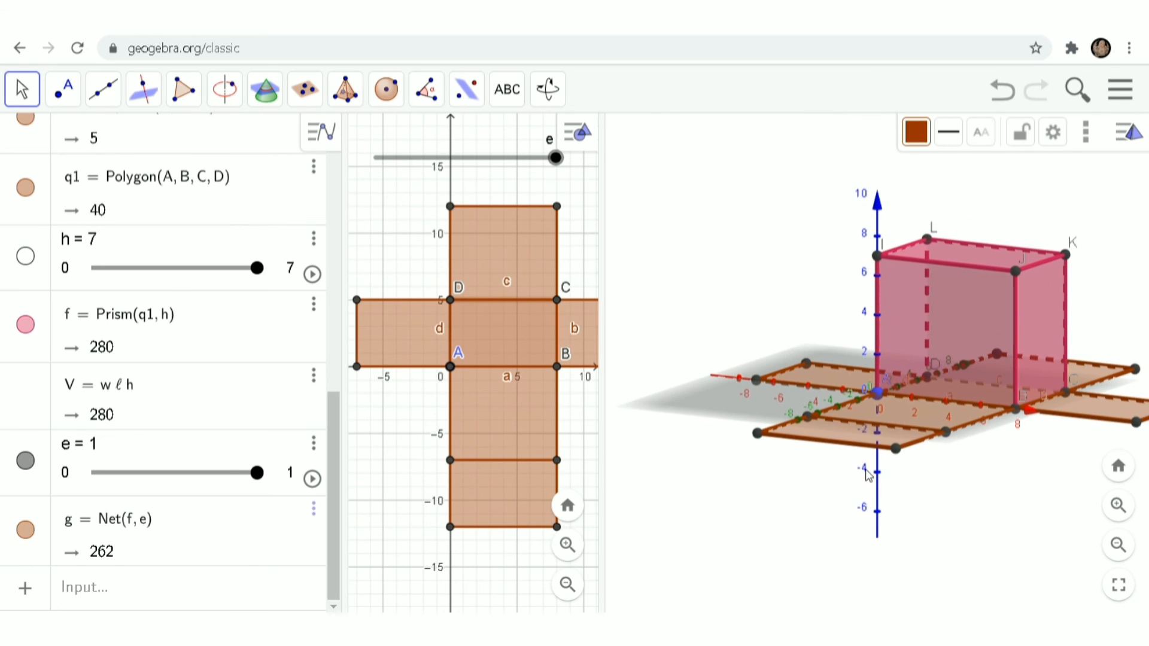